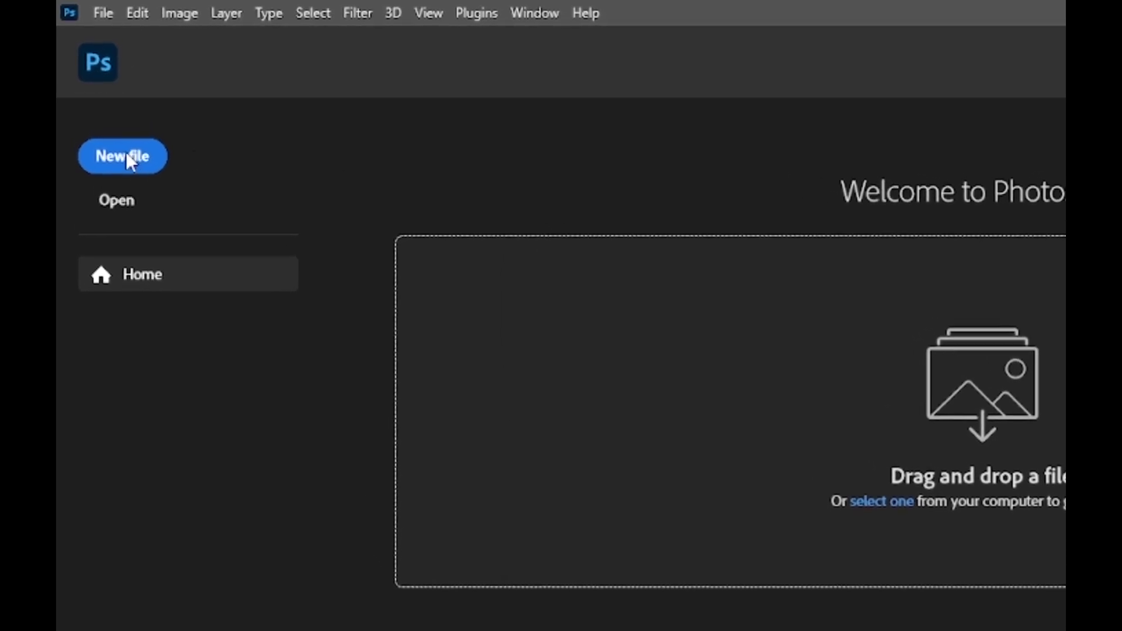
Step: Create a new 1920×1080 document from the Film & Video HDTV 1080p preset
click(126, 155)
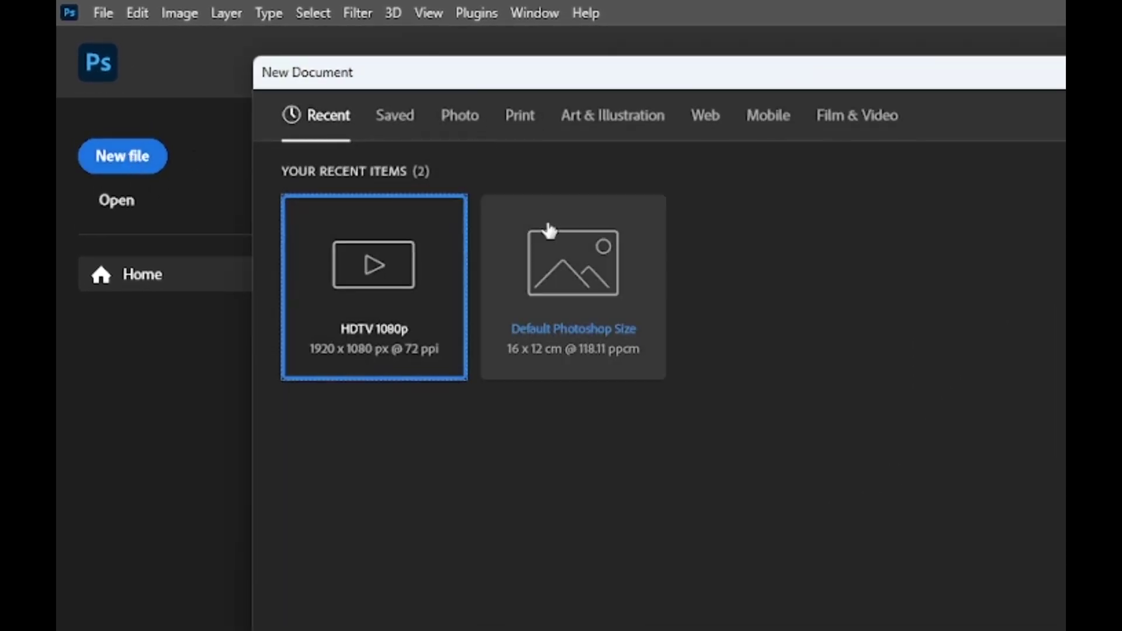
click(855, 122)
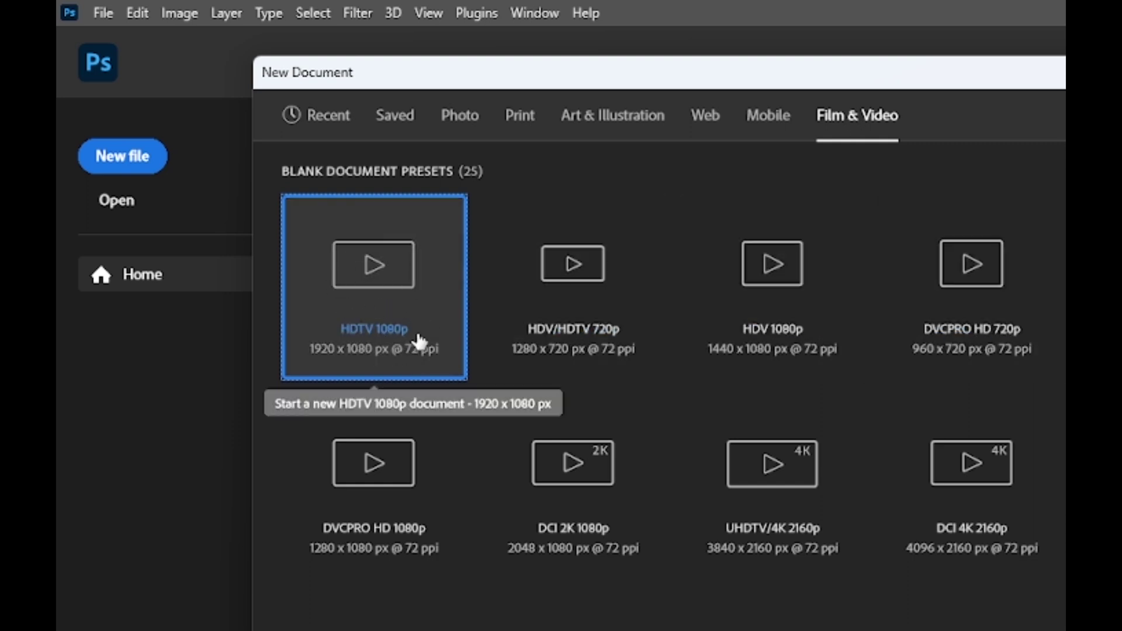
double_click(378, 298)
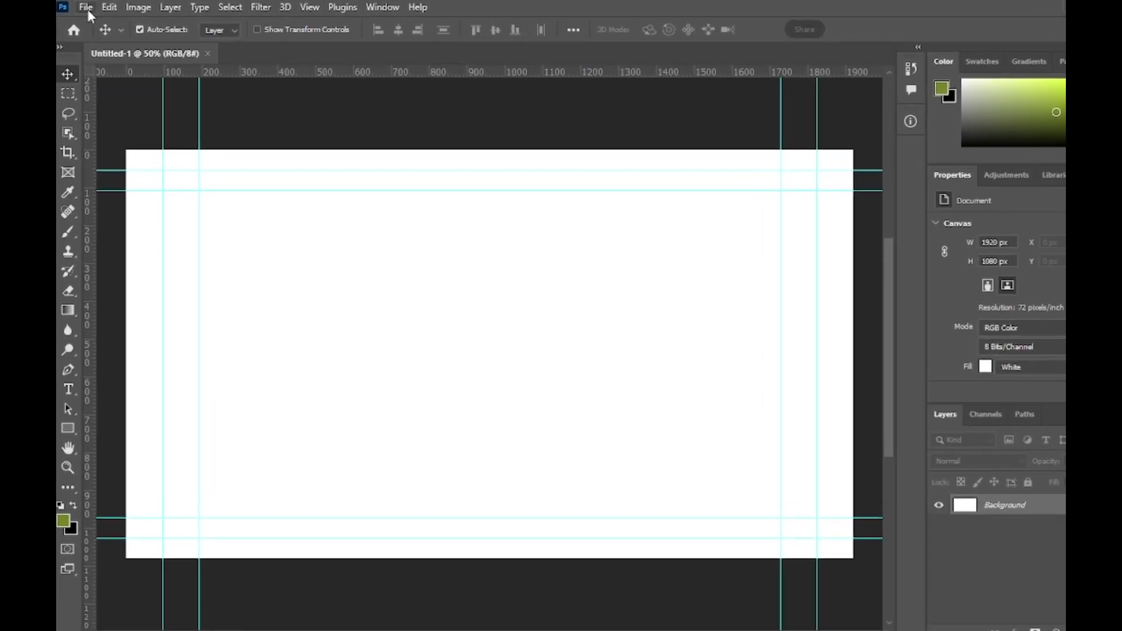
Step: Open the Pngtree purple music background image
click(103, 13)
click(125, 52)
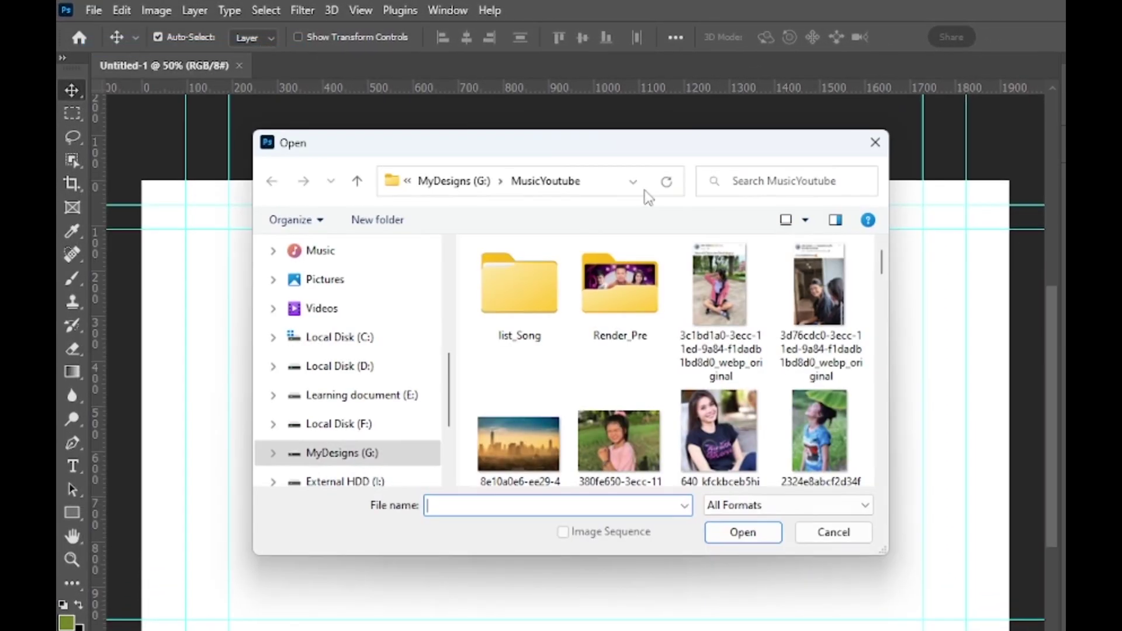
scroll(693, 359, down, 5)
scroll(692, 374, down, 5)
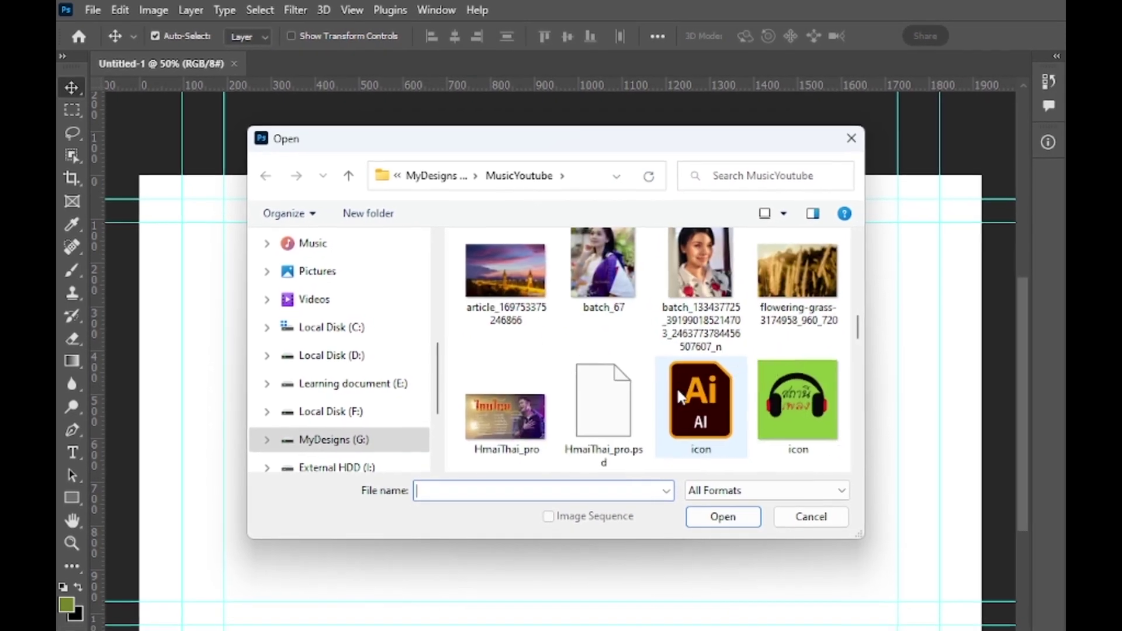
scroll(693, 375, down, 5)
double_click(500, 374)
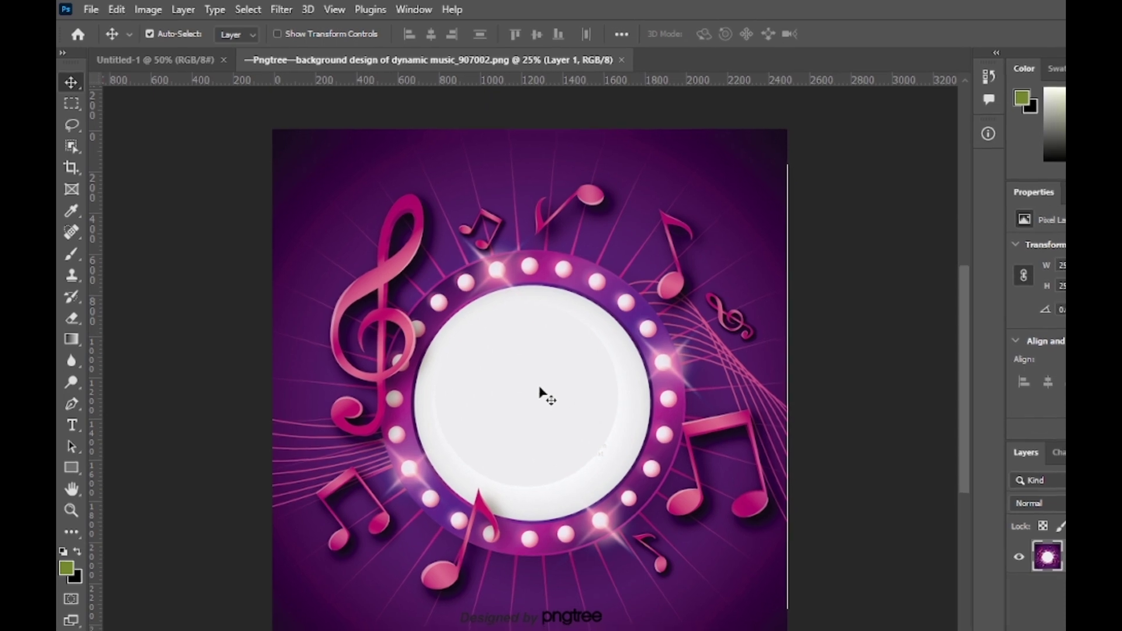
Step: Drag the music background onto the Untitled-1 canvas as Layer 1
mouse_move(544, 392)
mouse_down()
mouse_move(181, 55)
mouse_move(171, 61)
mouse_up()
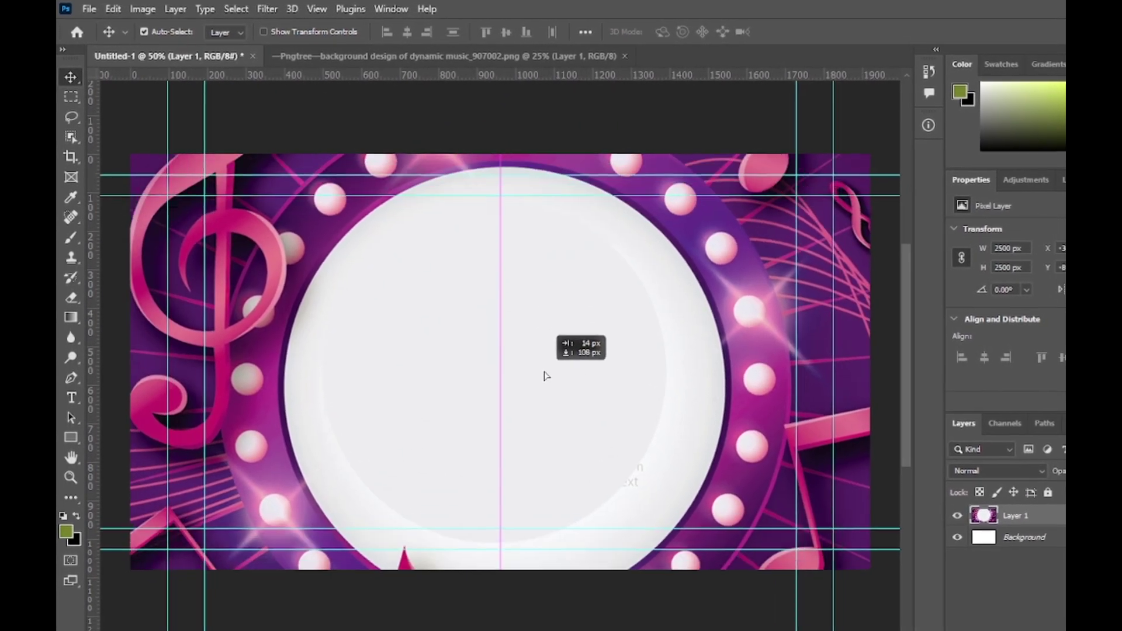
mouse_move(508, 321)
mouse_down()
mouse_move(539, 367)
mouse_move(532, 376)
mouse_up()
click(110, 9)
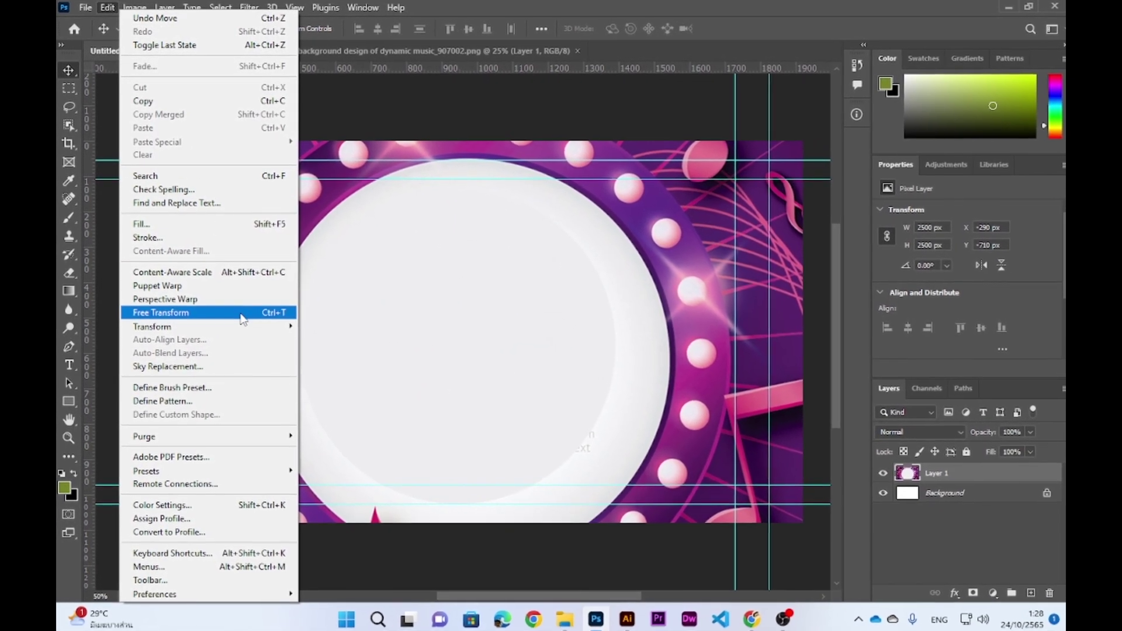
Step: Free-transform the ring background to about 80% and centre it on the canvas
click(170, 315)
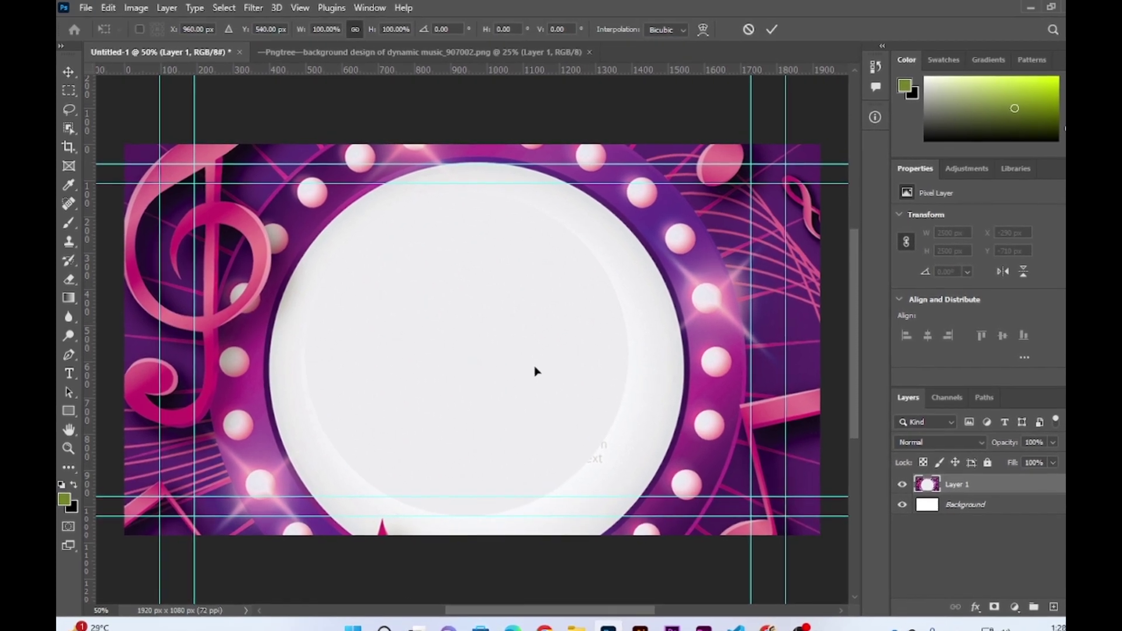
key(ctrl+minus)
key(ctrl+minus)
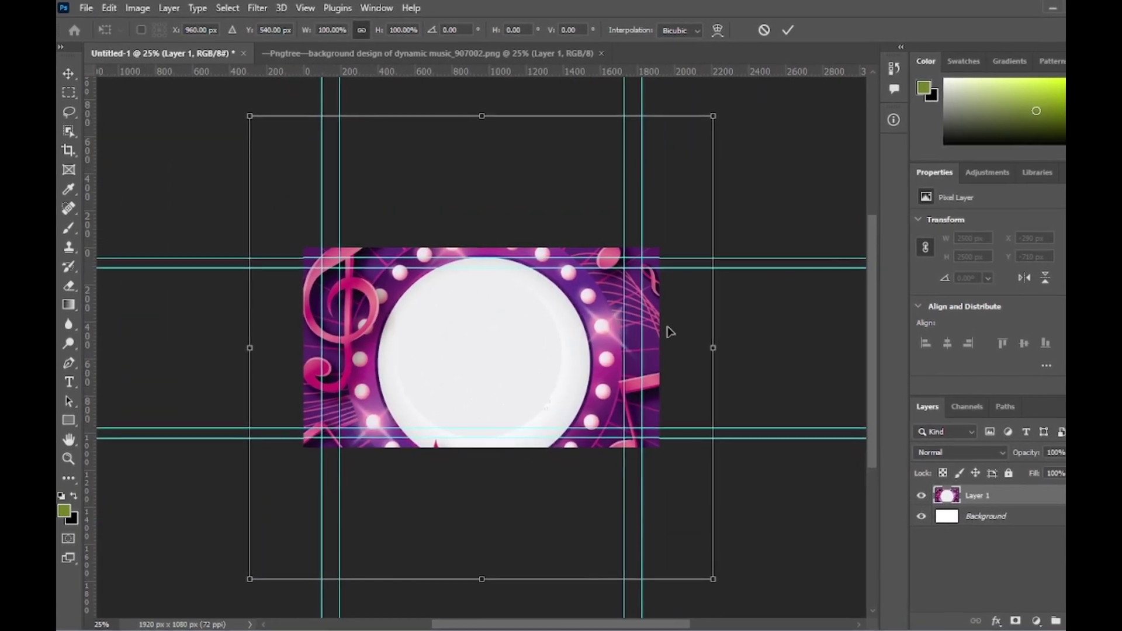
drag(717, 117, 654, 283)
drag(456, 401, 512, 355)
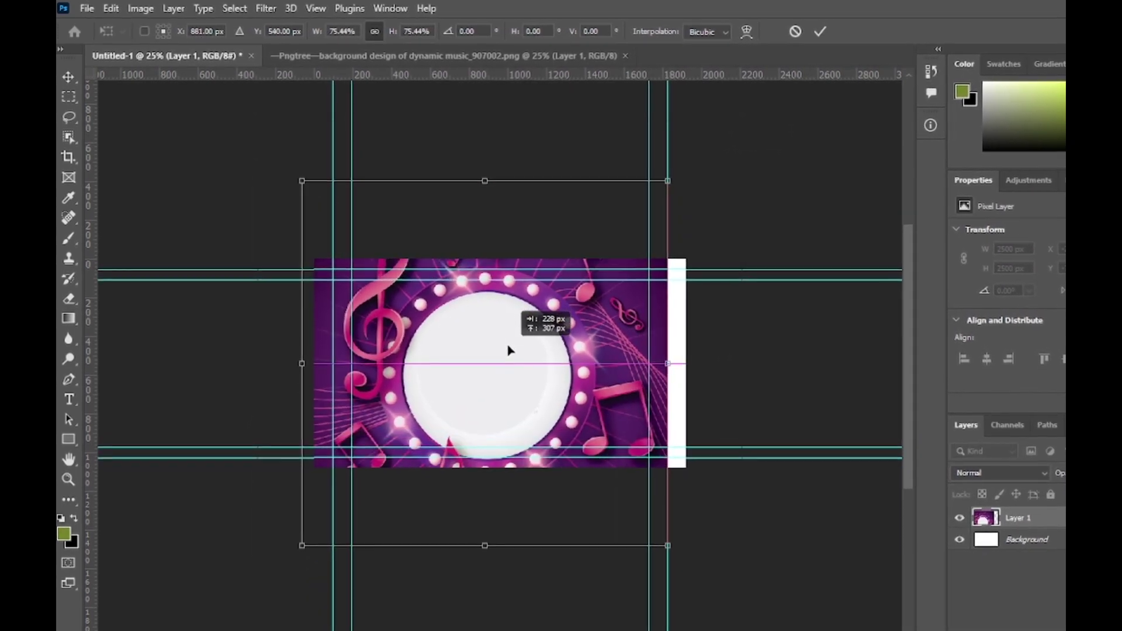
drag(671, 555, 707, 592)
drag(527, 420, 525, 412)
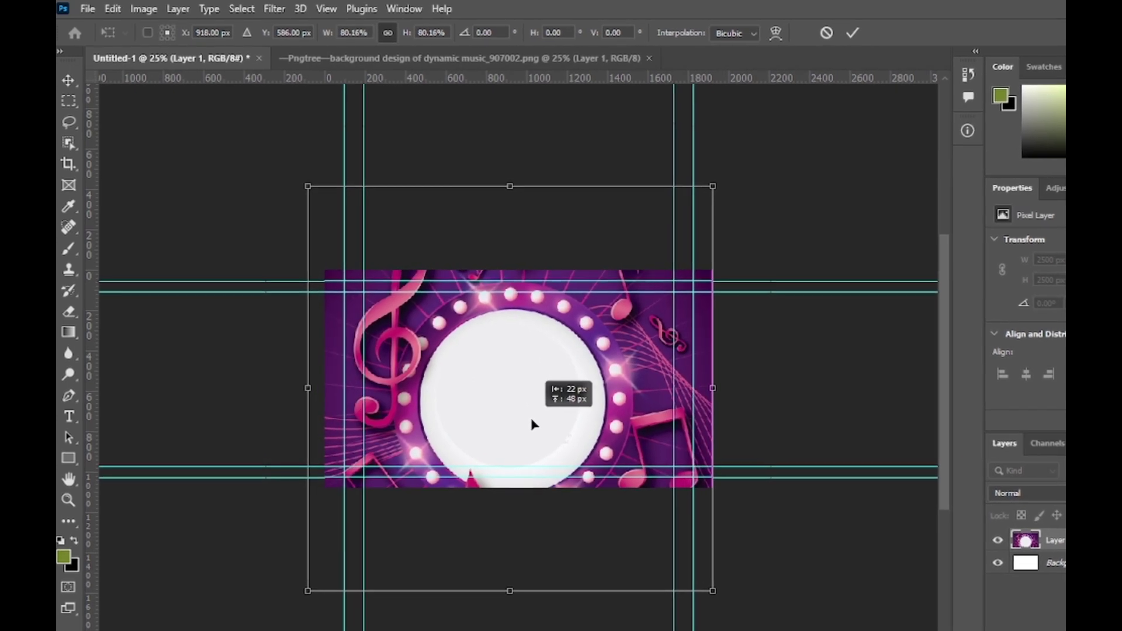
key(Return)
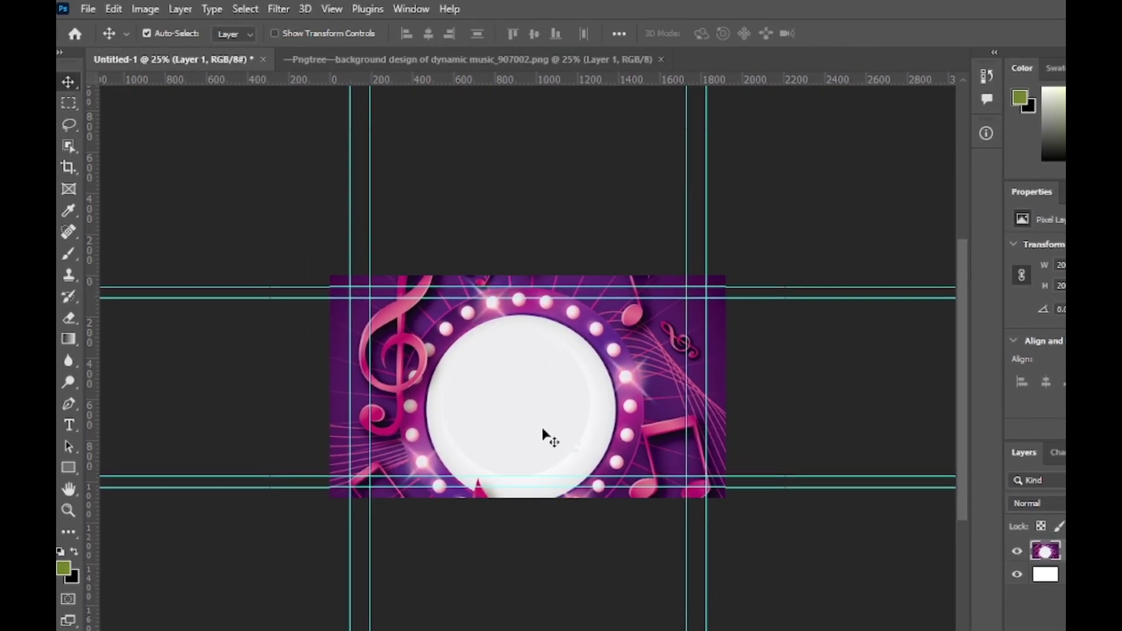
Step: Open the photo of the man in the white shirt
alt+scroll(546, 432, up, 3)
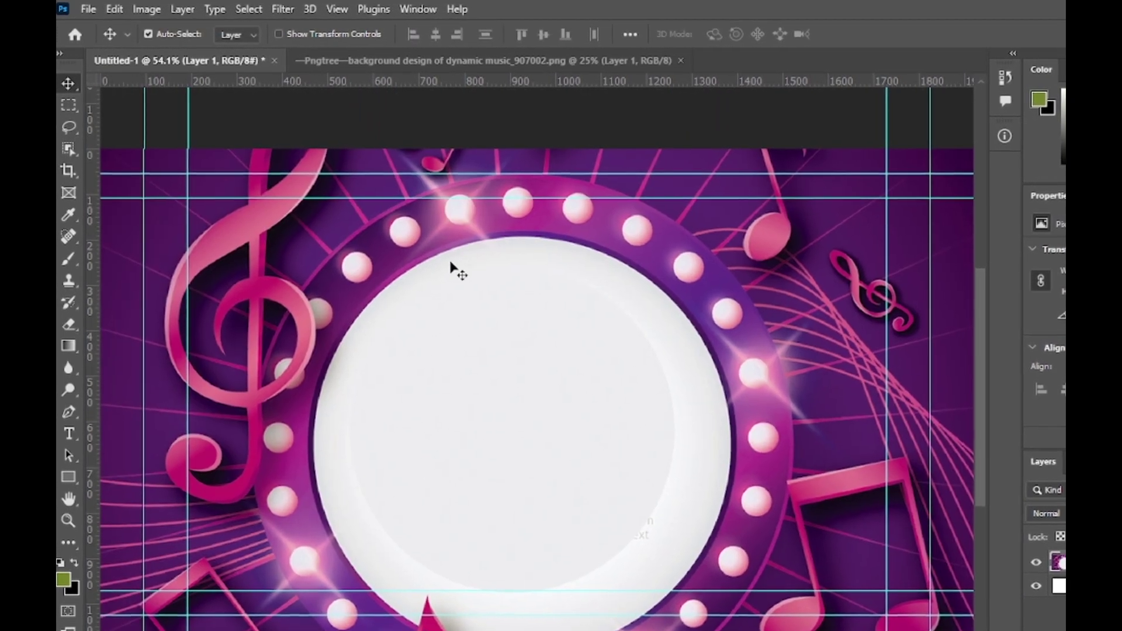
click(89, 9)
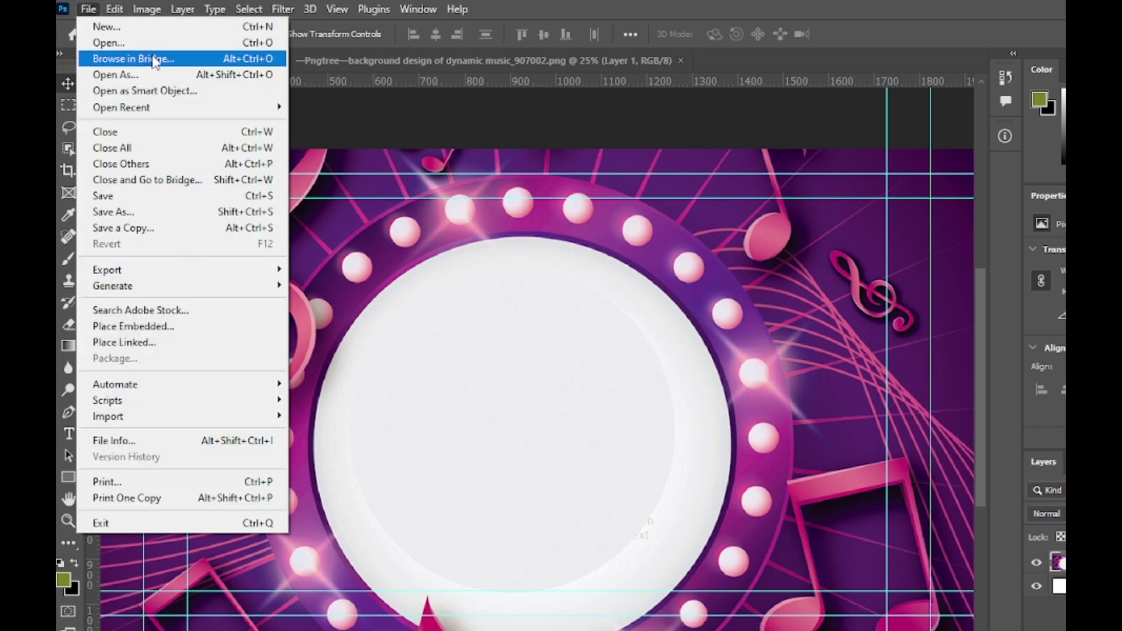
click(109, 43)
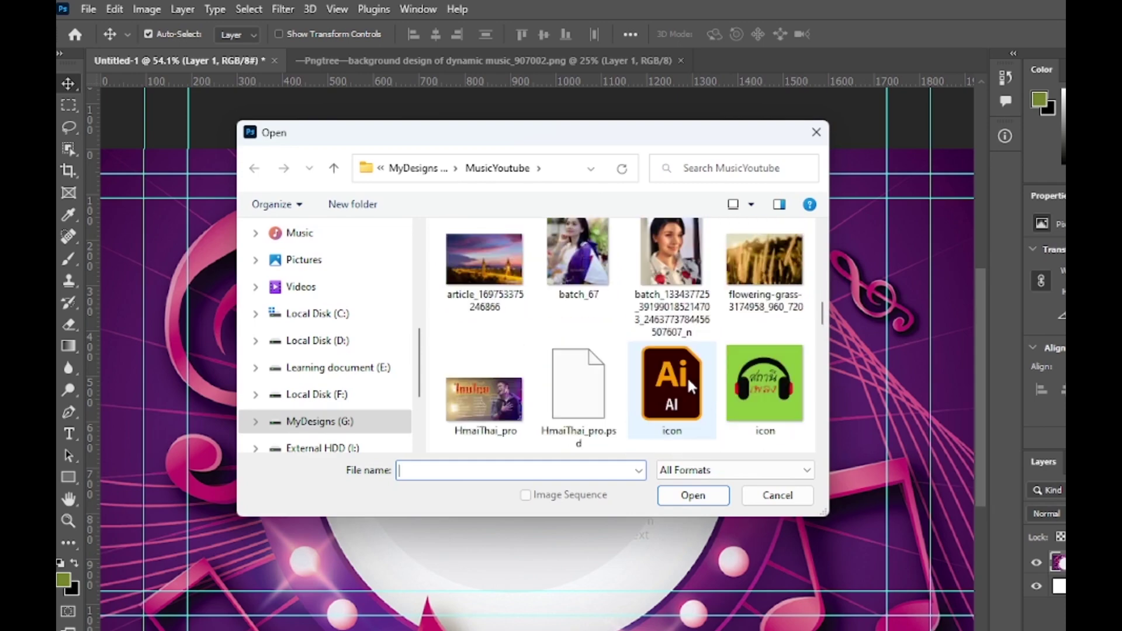
scroll(691, 386, down, 2)
scroll(643, 386, down, 2)
scroll(584, 389, up, 1)
scroll(574, 390, up, 1)
click(574, 390)
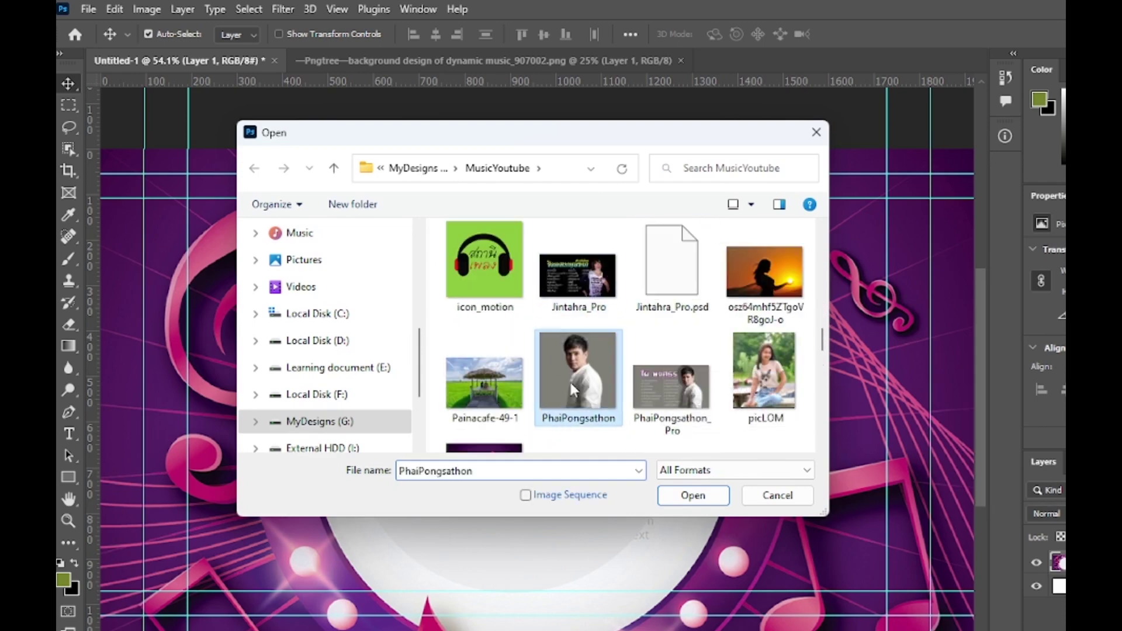
double_click(574, 390)
Step: Open the man's orange-jacket portrait
click(626, 64)
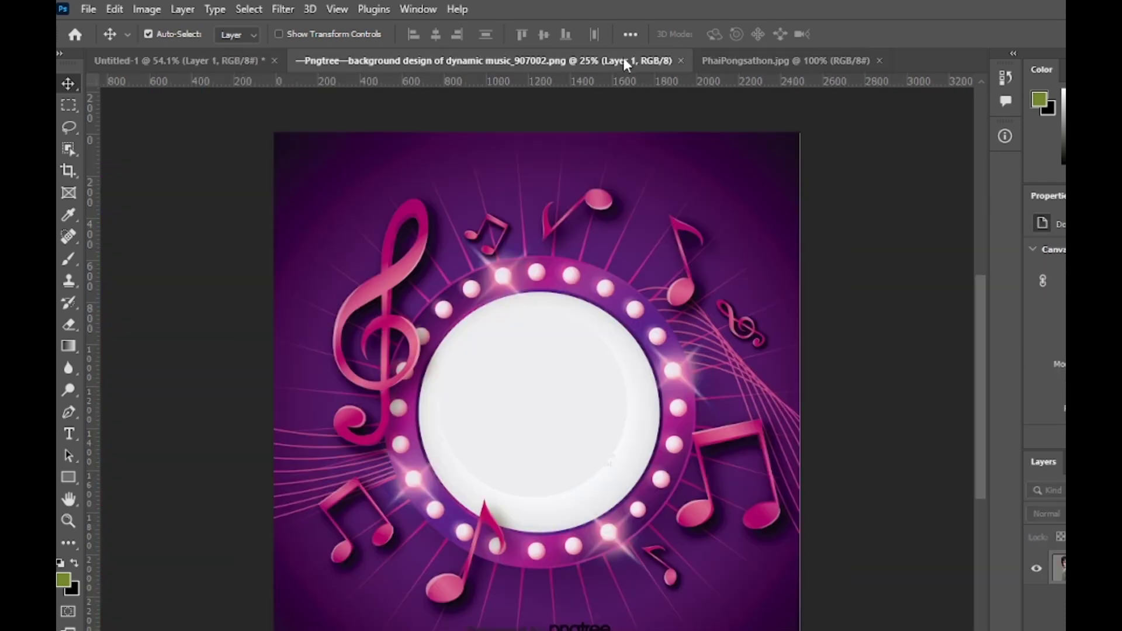
click(790, 61)
click(493, 63)
click(88, 9)
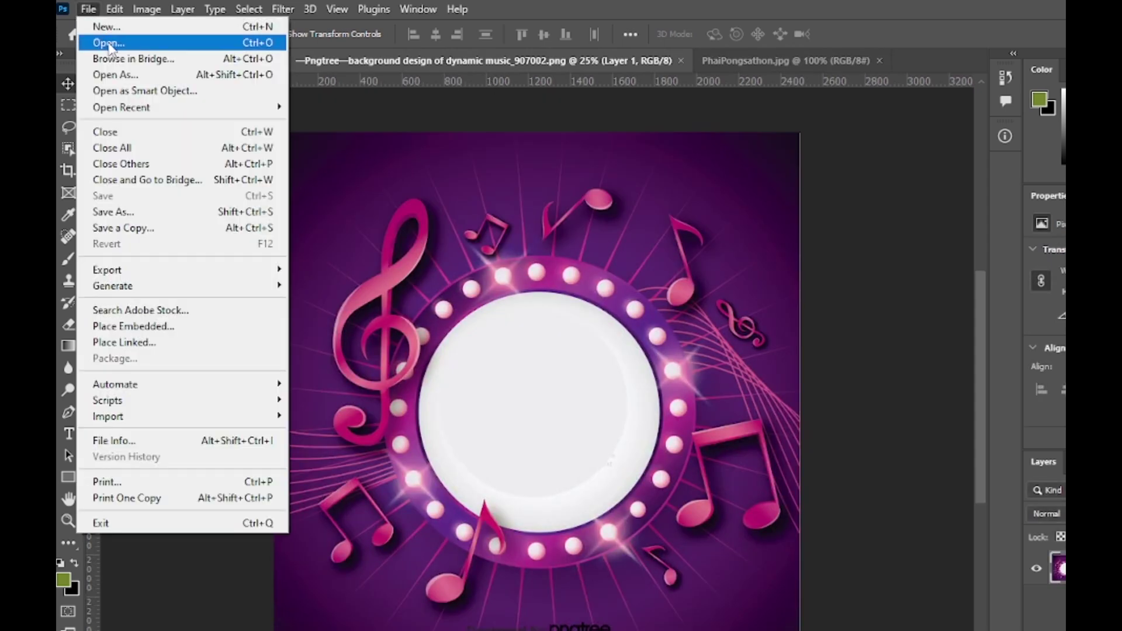
click(96, 41)
scroll(672, 351, down, 3)
click(754, 369)
double_click(754, 369)
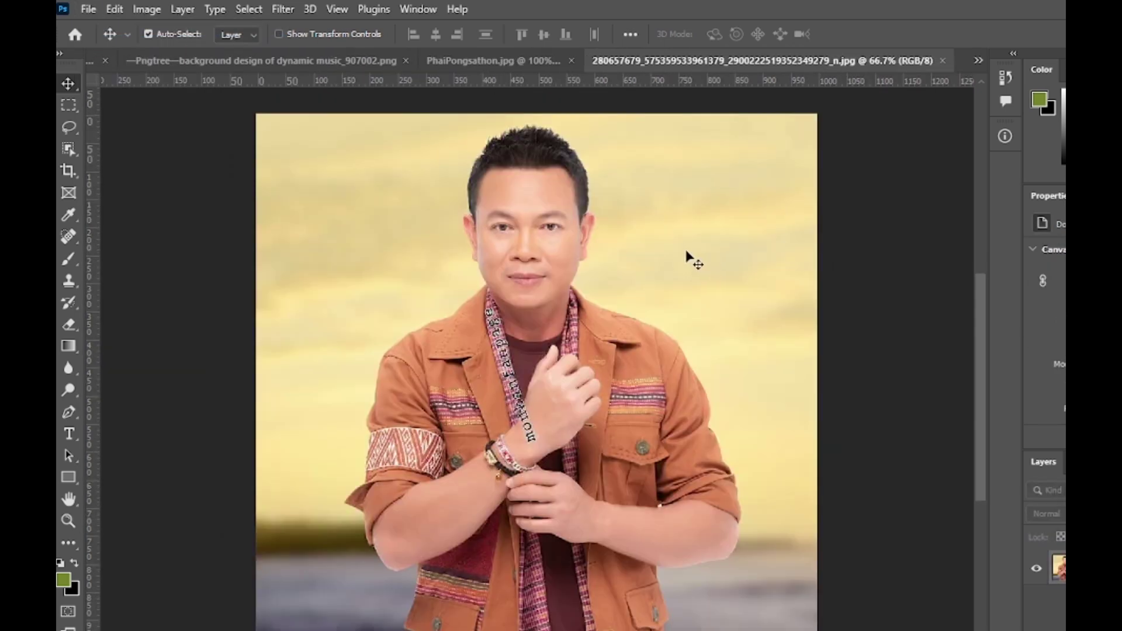
Step: Open the woman's green-jacket street photo, then view the orange-jacket portrait
click(87, 9)
click(96, 40)
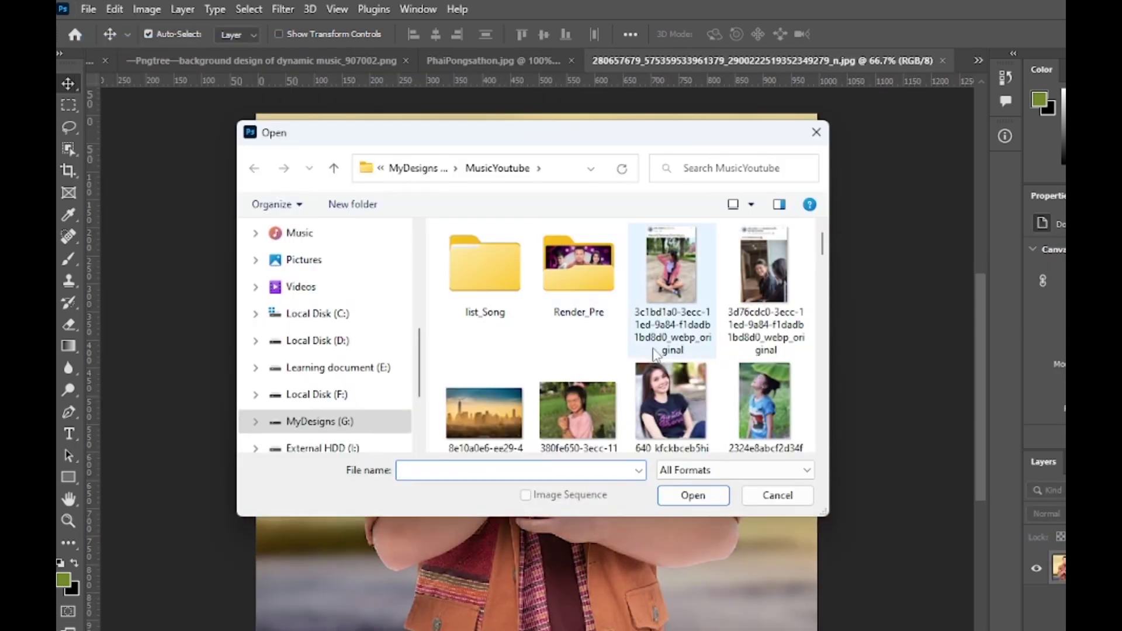
scroll(602, 357, down, 2)
scroll(602, 360, down, 2)
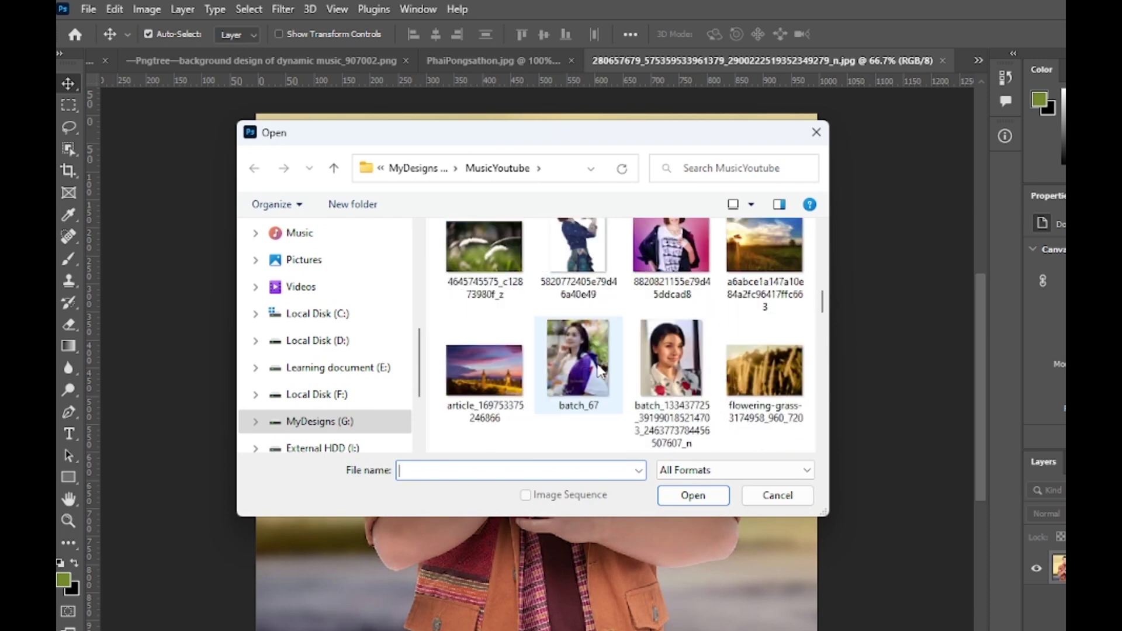
scroll(601, 366, down, 2)
scroll(599, 374, down, 2)
scroll(600, 377, down, 2)
scroll(601, 377, down, 2)
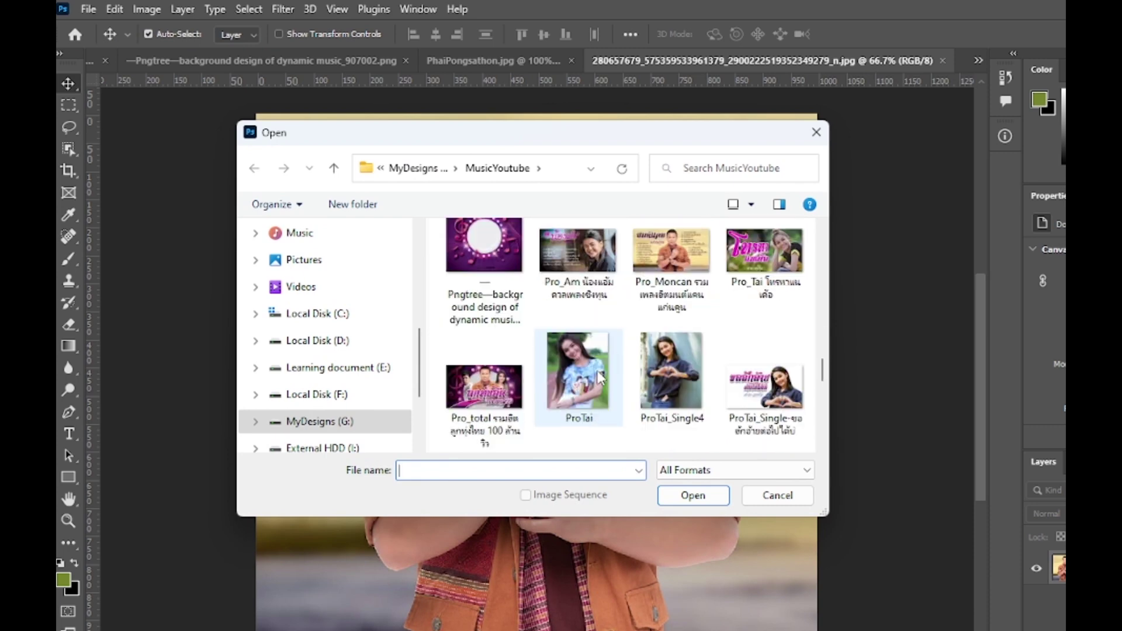
scroll(601, 377, down, 2)
scroll(600, 377, down, 2)
scroll(600, 377, down, 2)
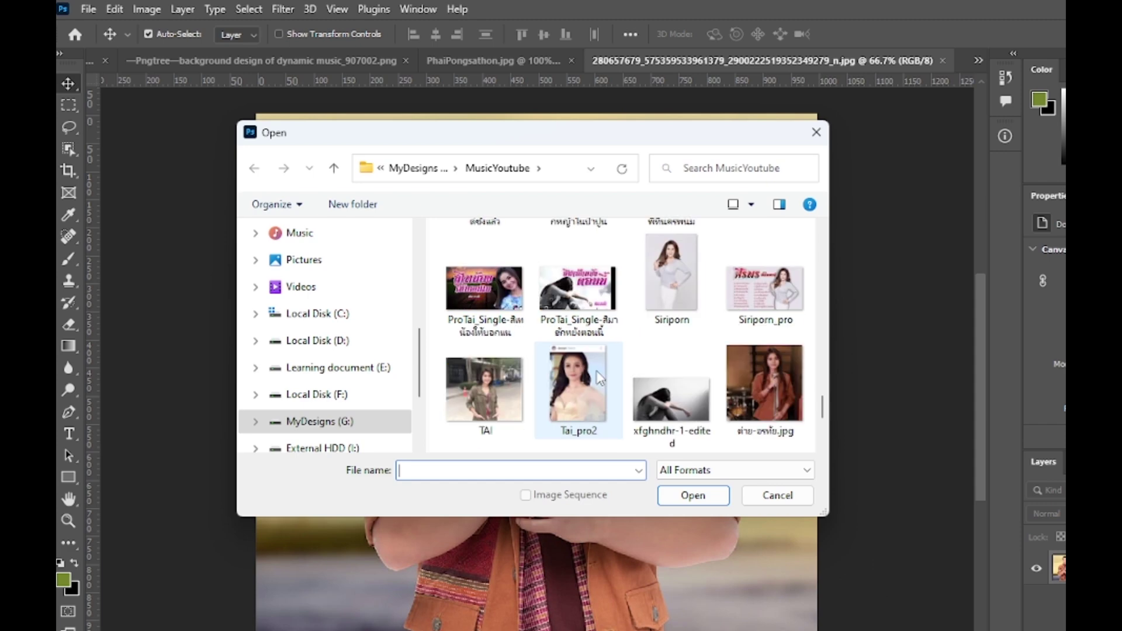
double_click(471, 396)
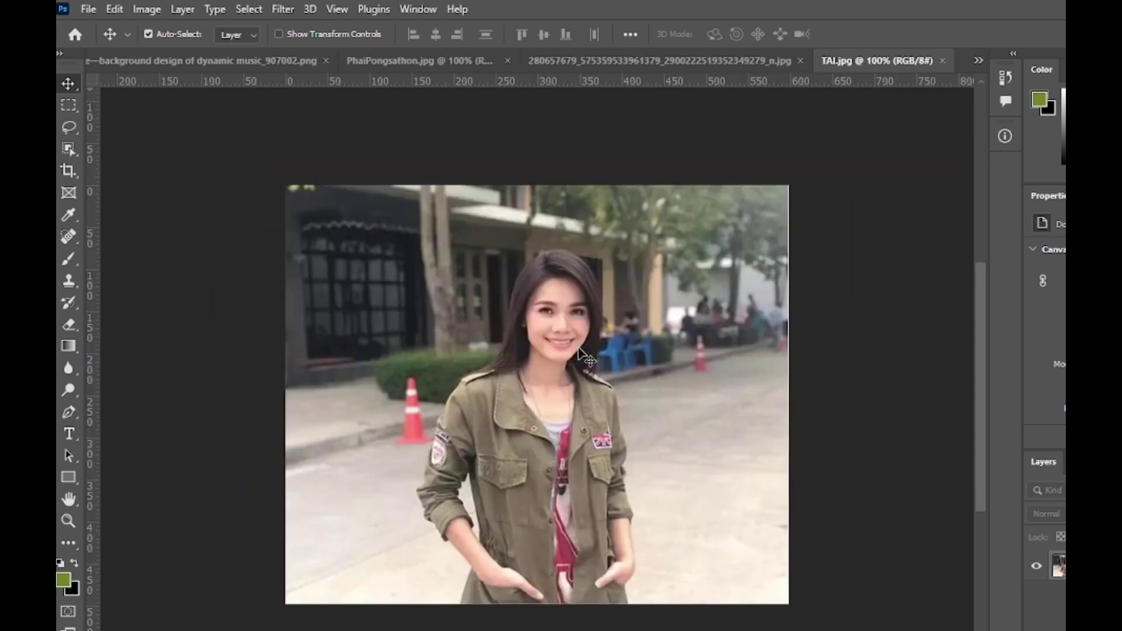
click(676, 64)
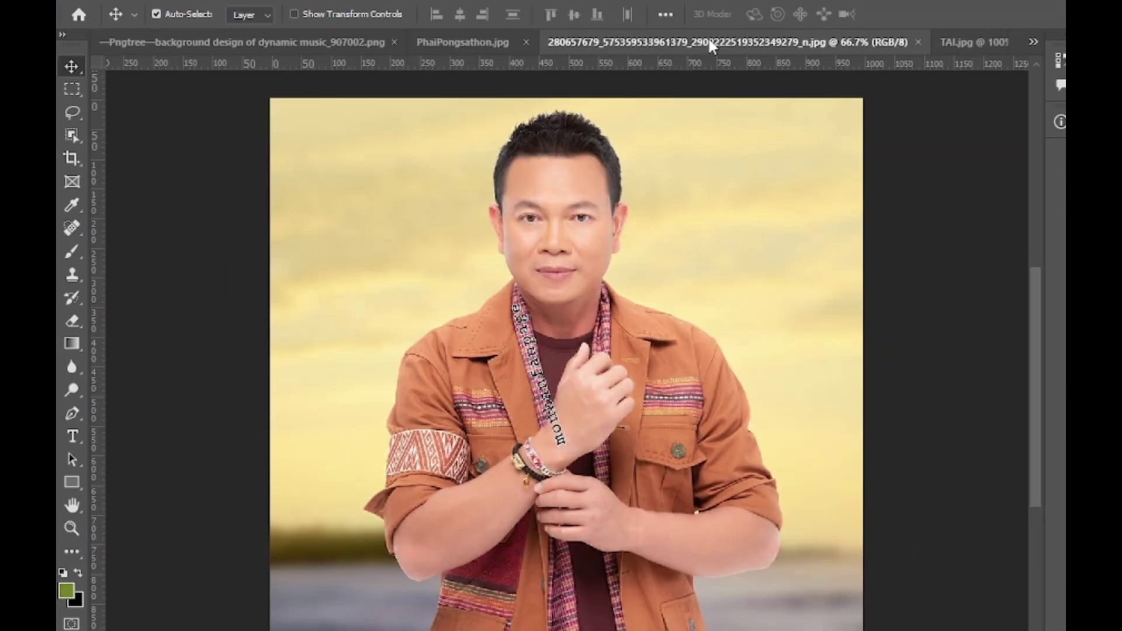
Step: Select the orange-jacket singer with Object Selection and copy him
click(72, 136)
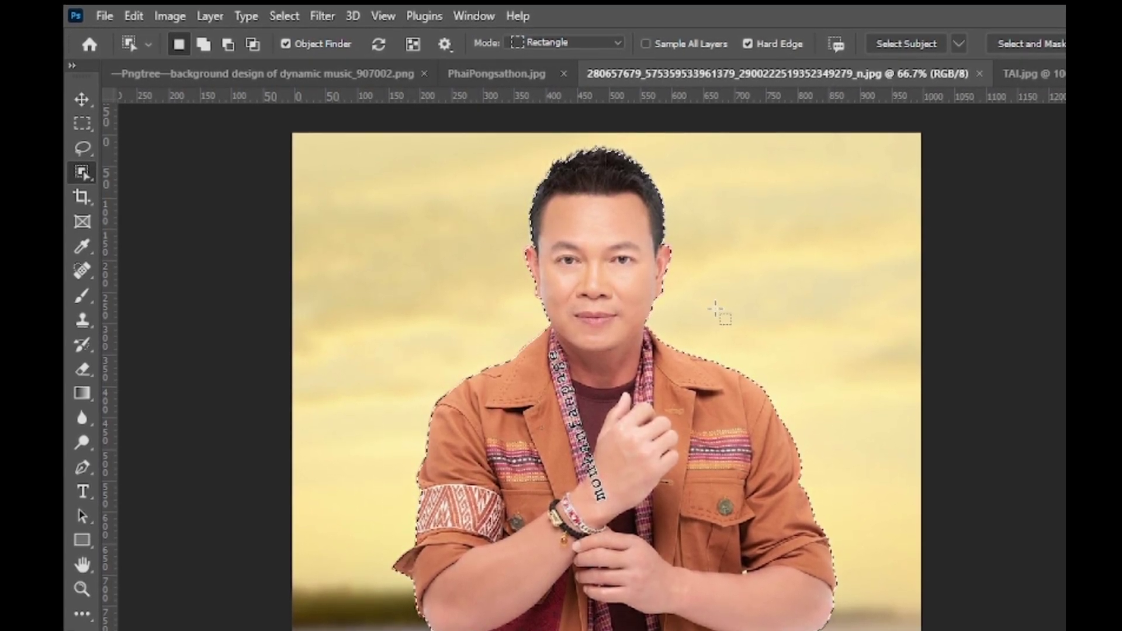
click(130, 16)
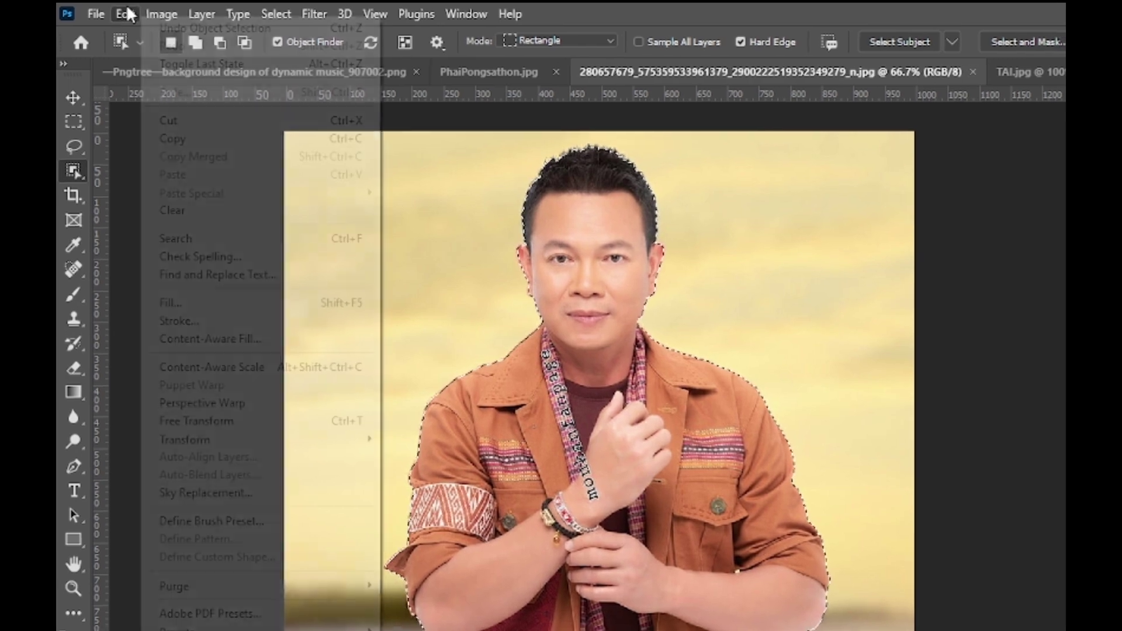
click(174, 138)
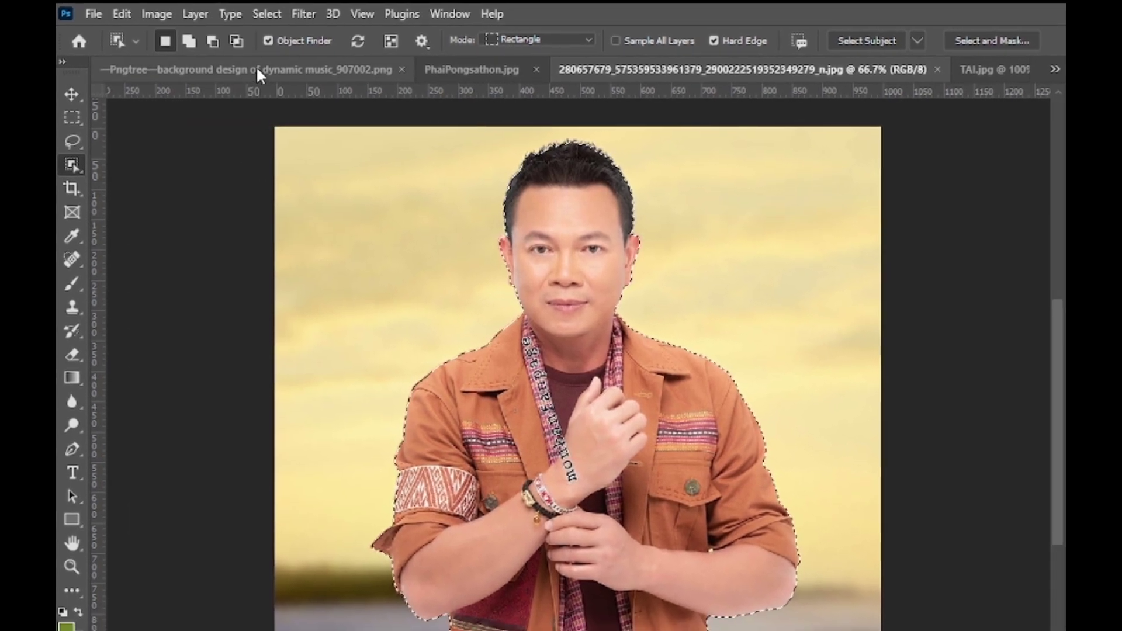
click(255, 70)
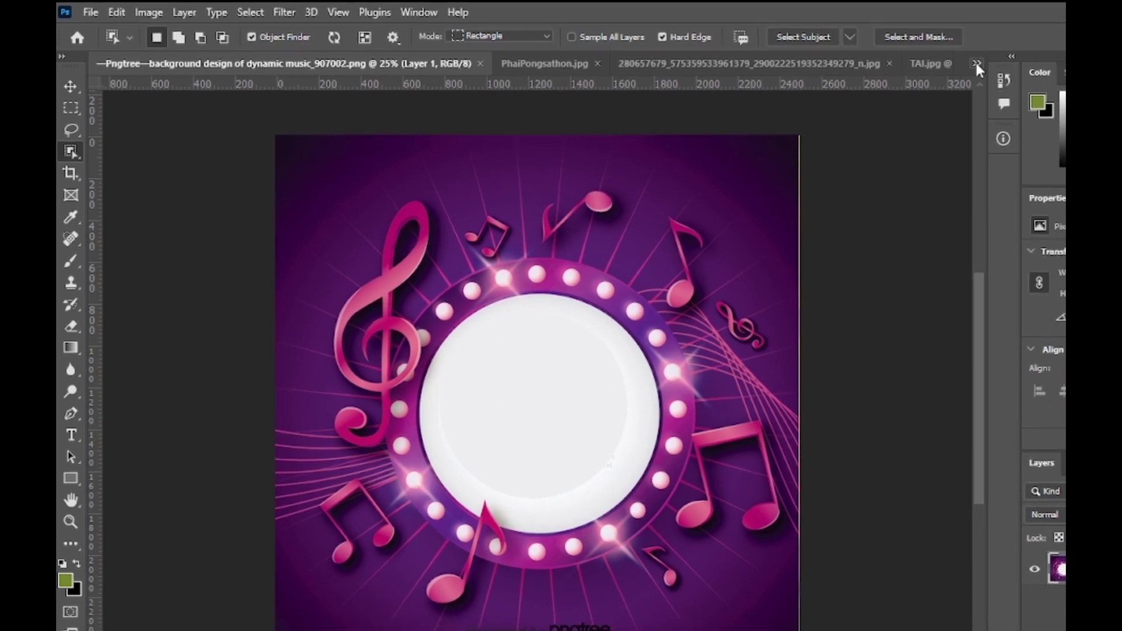
click(973, 63)
Step: Paste the singer into Untitled-1 as Layer 2, centre him in the ring, then activate Layer 1
click(652, 68)
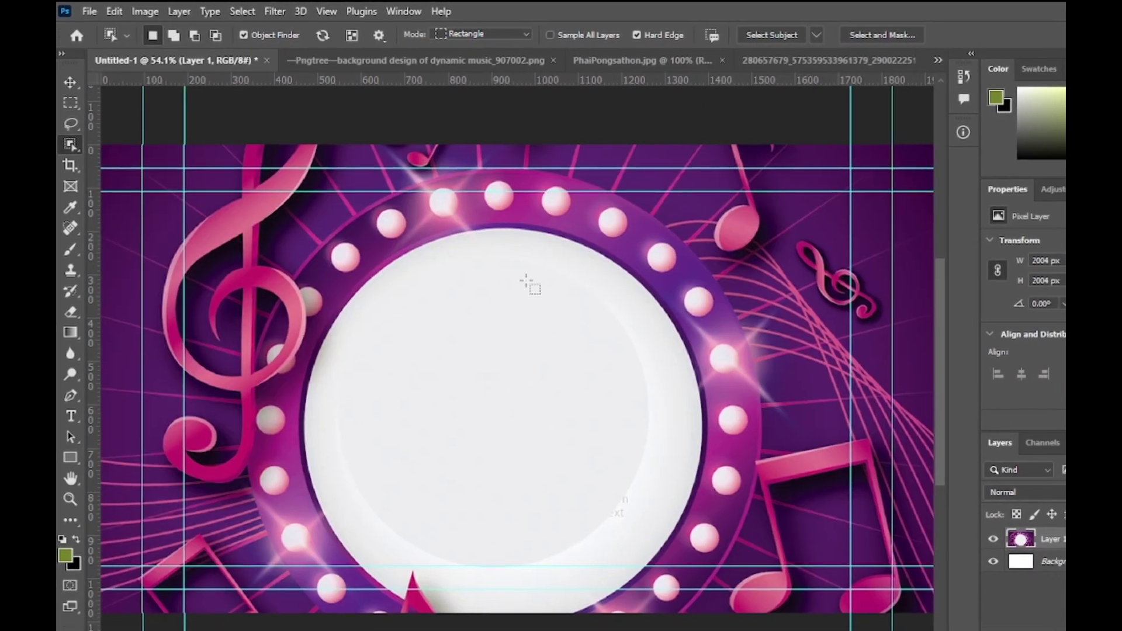
click(69, 76)
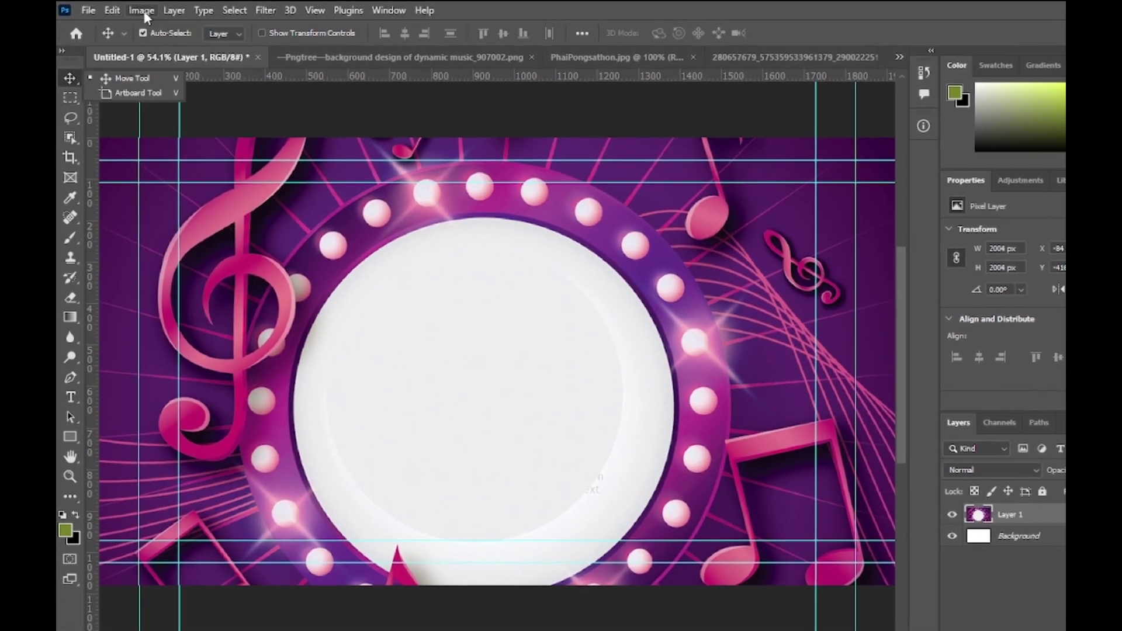
click(117, 9)
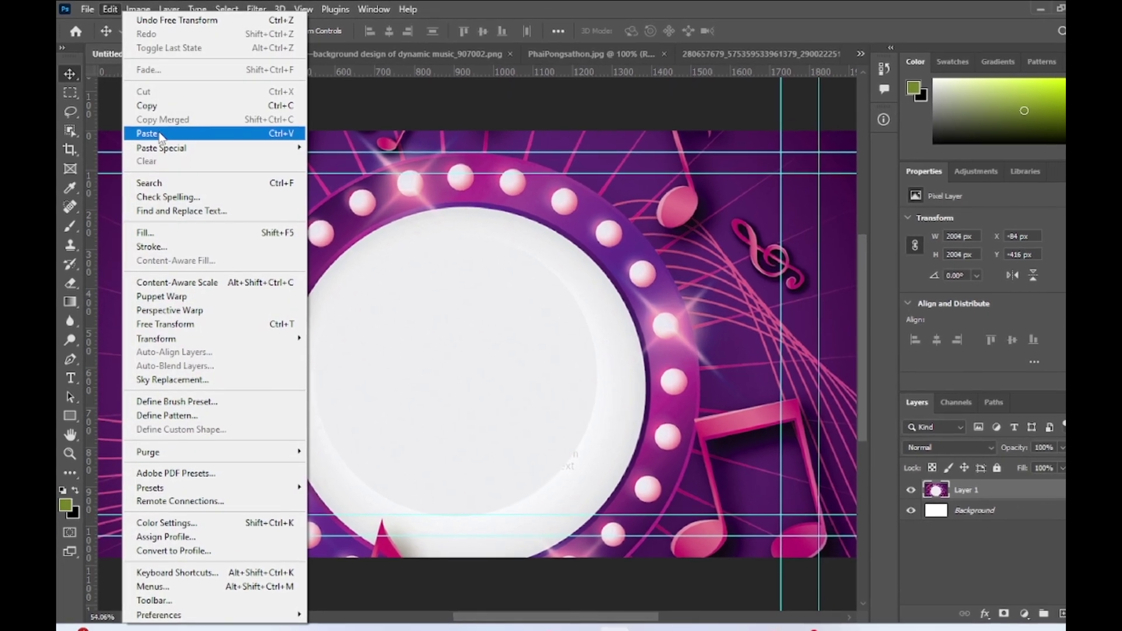
click(149, 137)
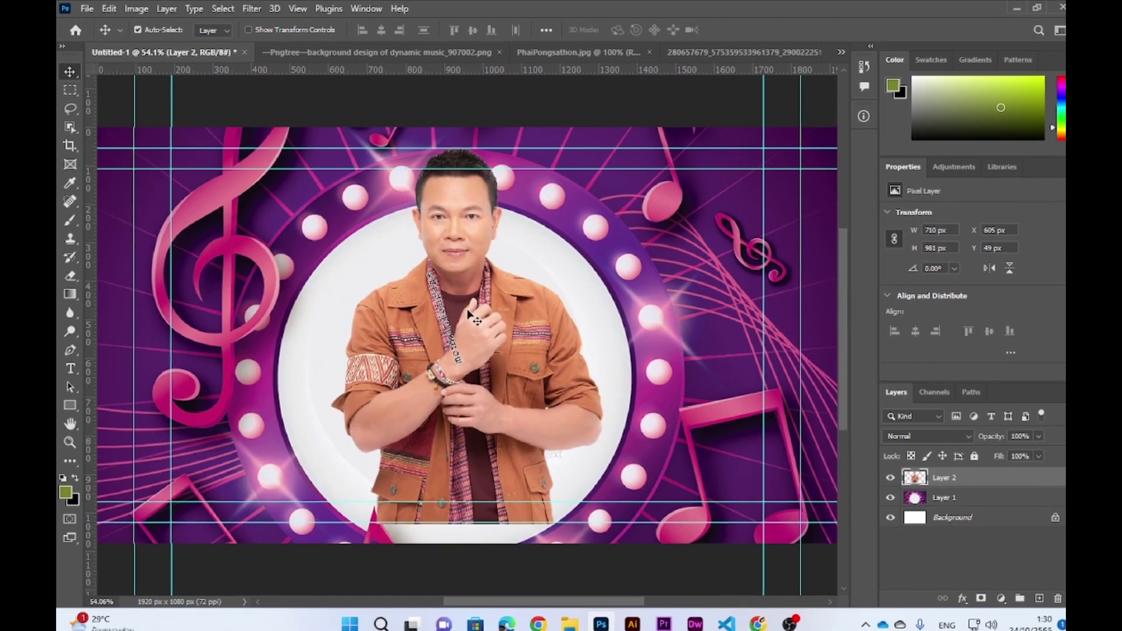
drag(468, 314, 491, 357)
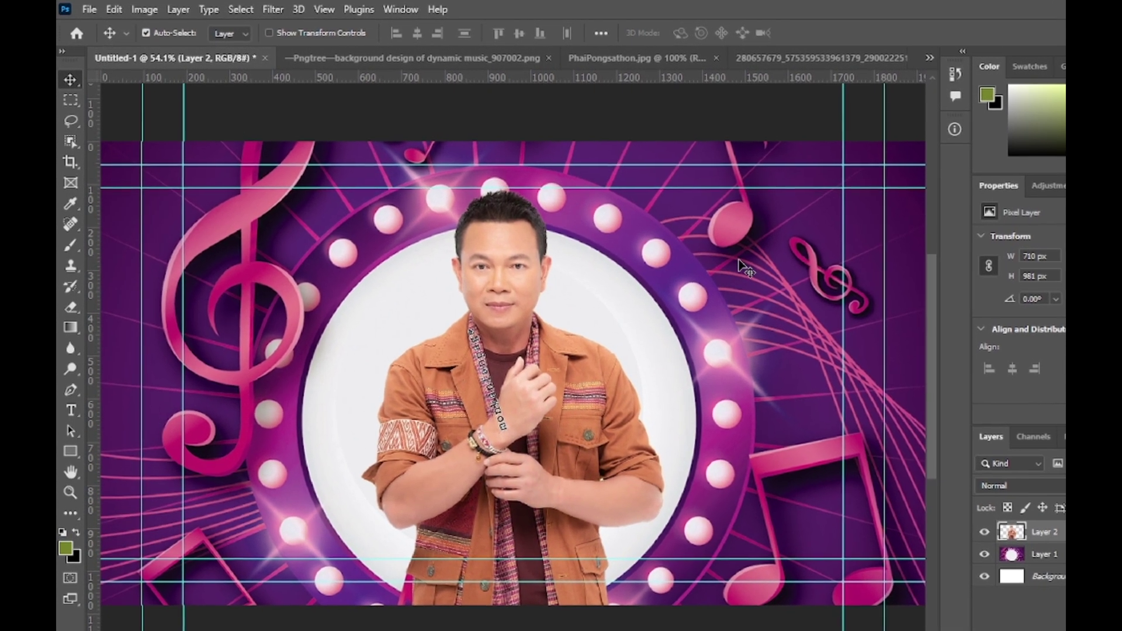
right_click(730, 260)
click(784, 274)
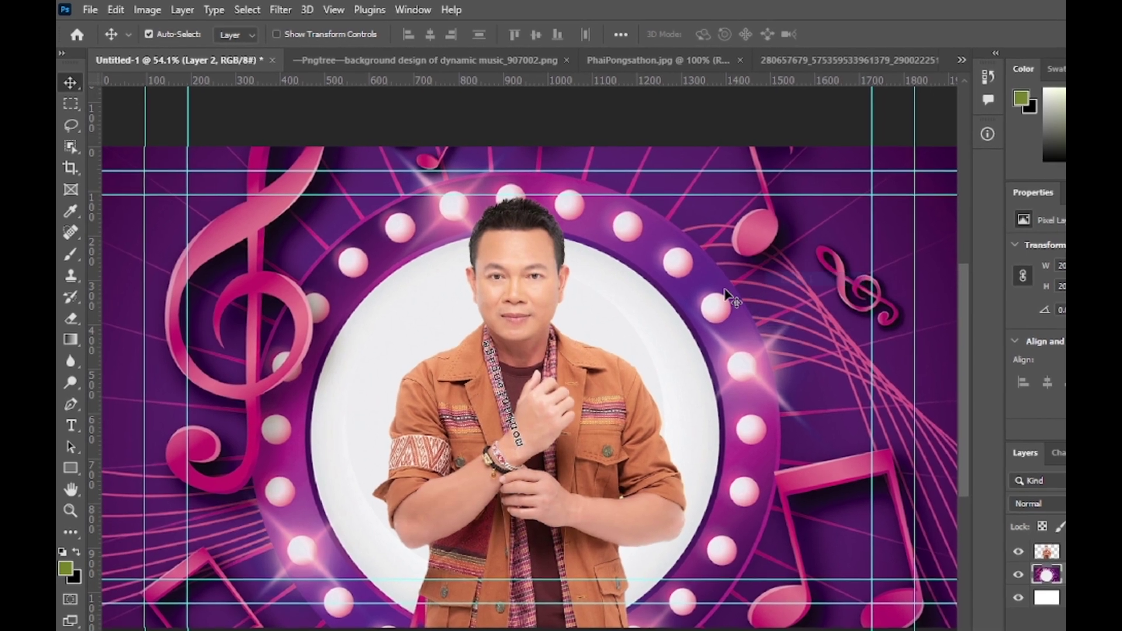
Step: Apply Camera Raw Filter to Layer 1 with Vignetting -100 and Midpoint 0
click(150, 11)
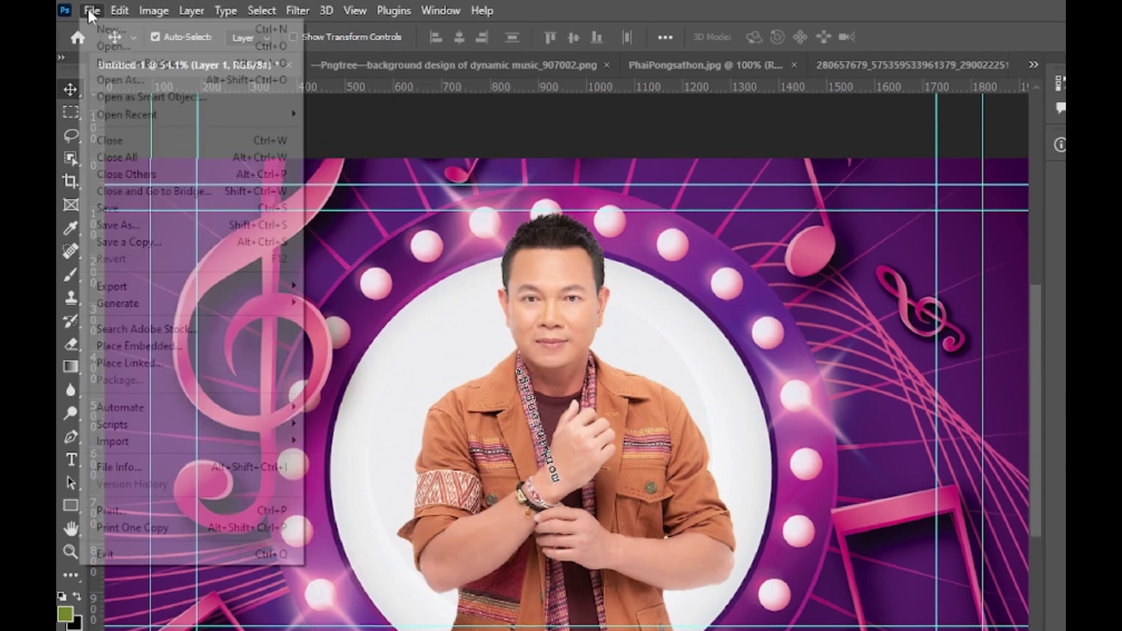
key(Escape)
click(154, 11)
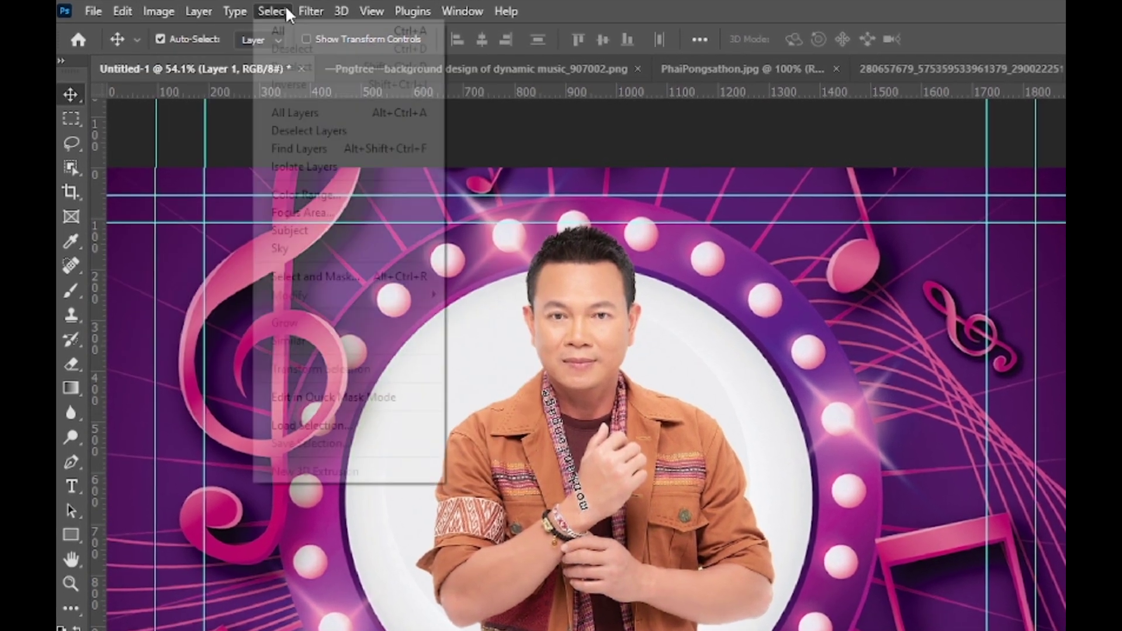
click(313, 11)
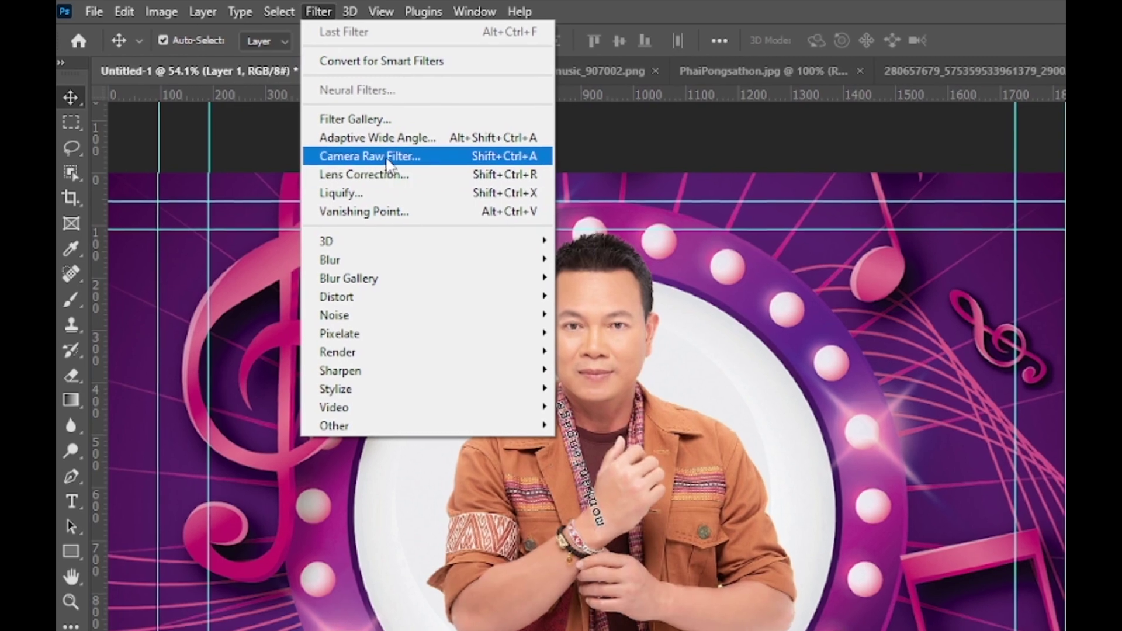
click(365, 154)
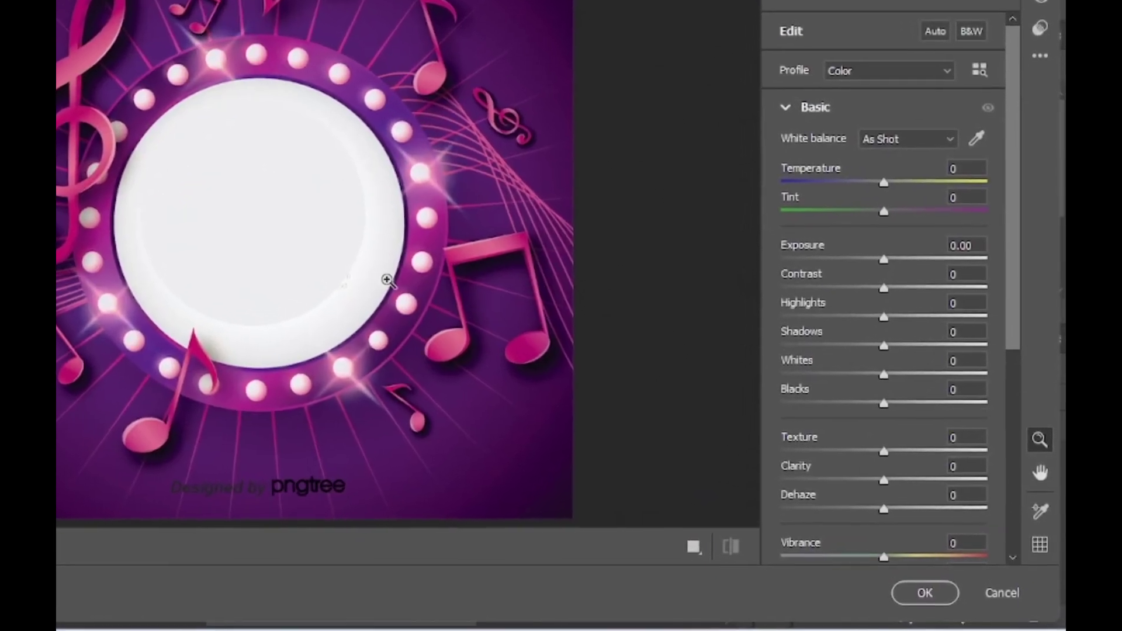
drag(1012, 295, 1014, 426)
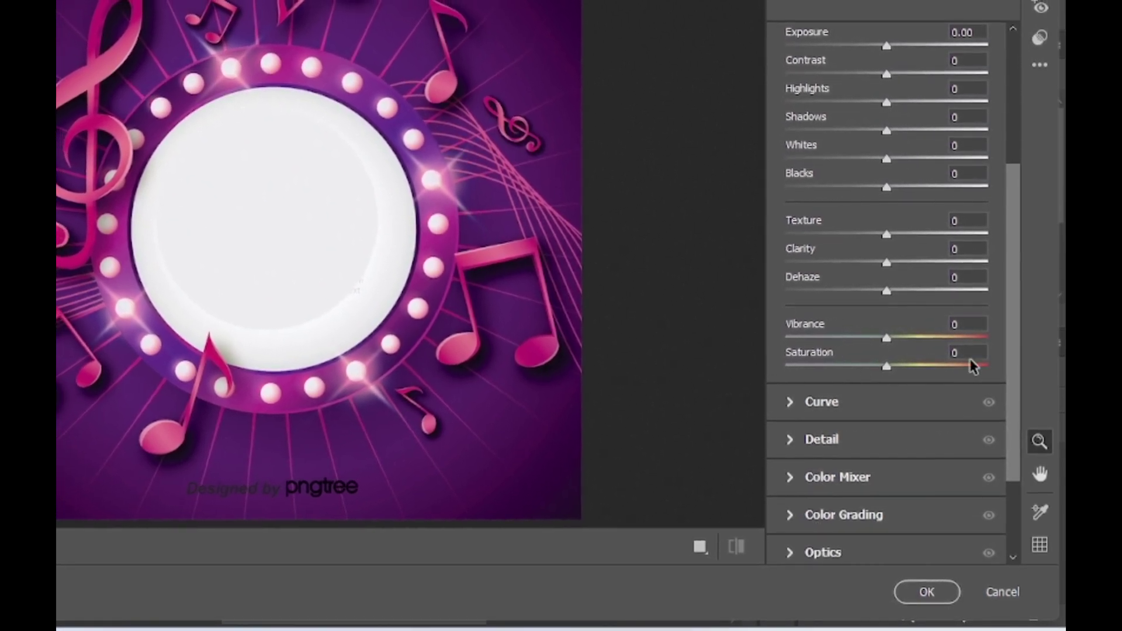
drag(1015, 346, 1019, 441)
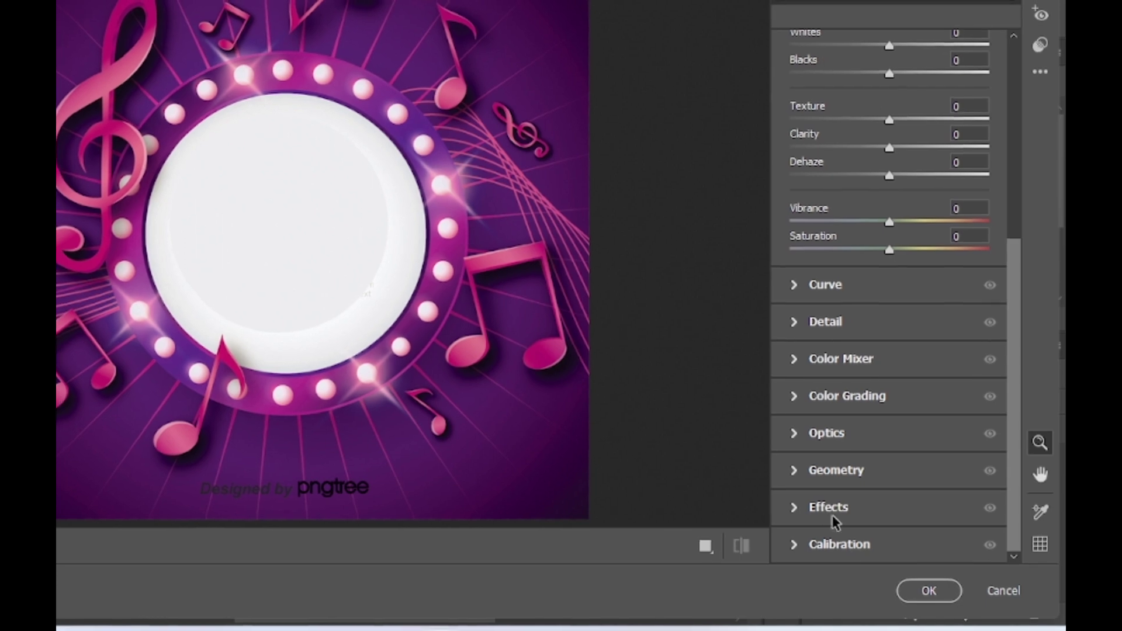
click(799, 508)
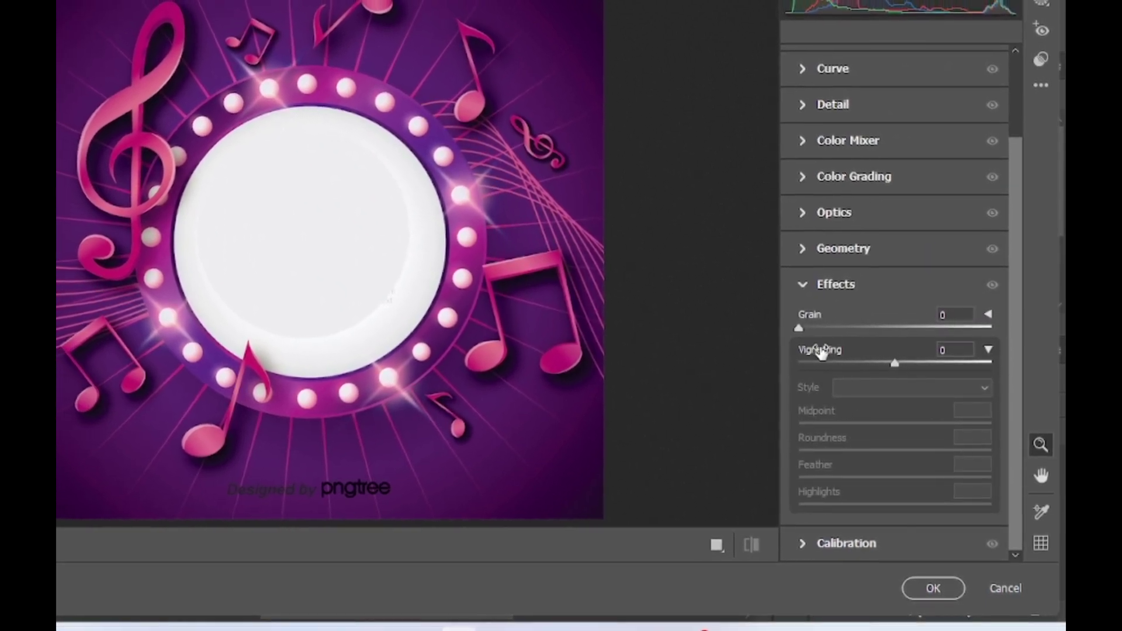
drag(896, 365, 806, 366)
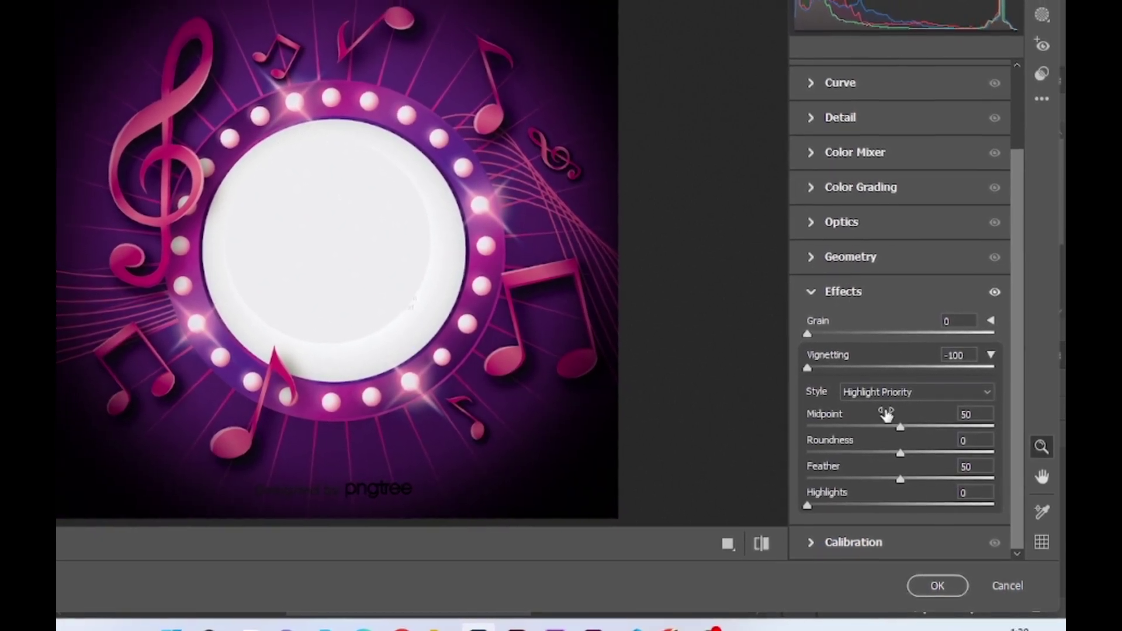
drag(903, 429, 822, 435)
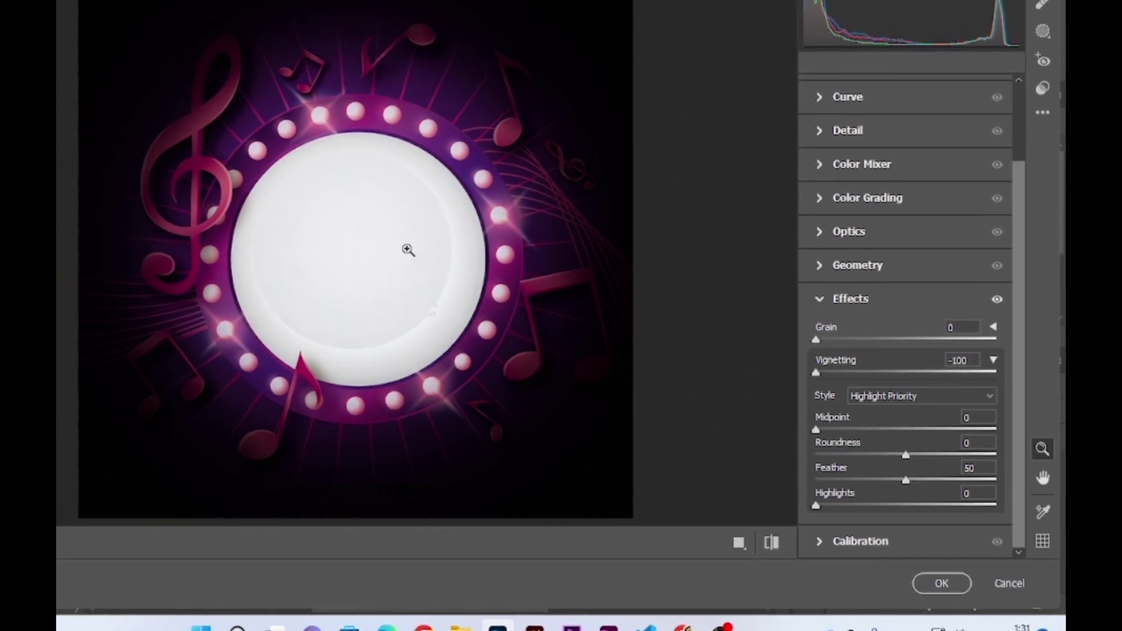
Step: Set Shadows -100, Contrast +36, Highlights -18 and Whites -44, then apply
scroll(1022, 346, up, 3)
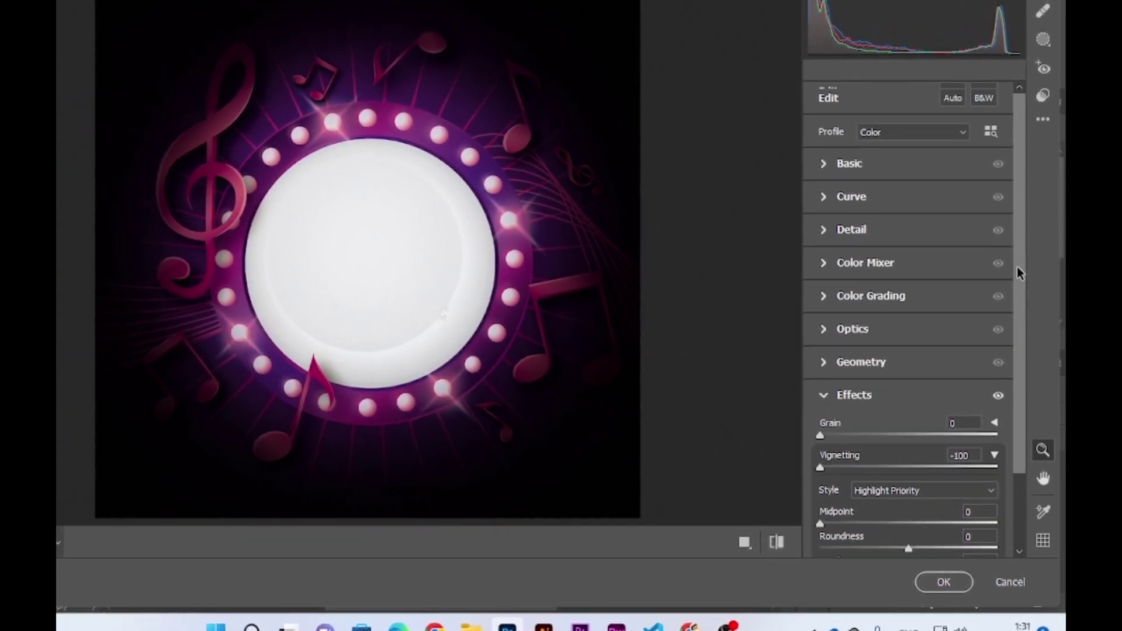
click(826, 169)
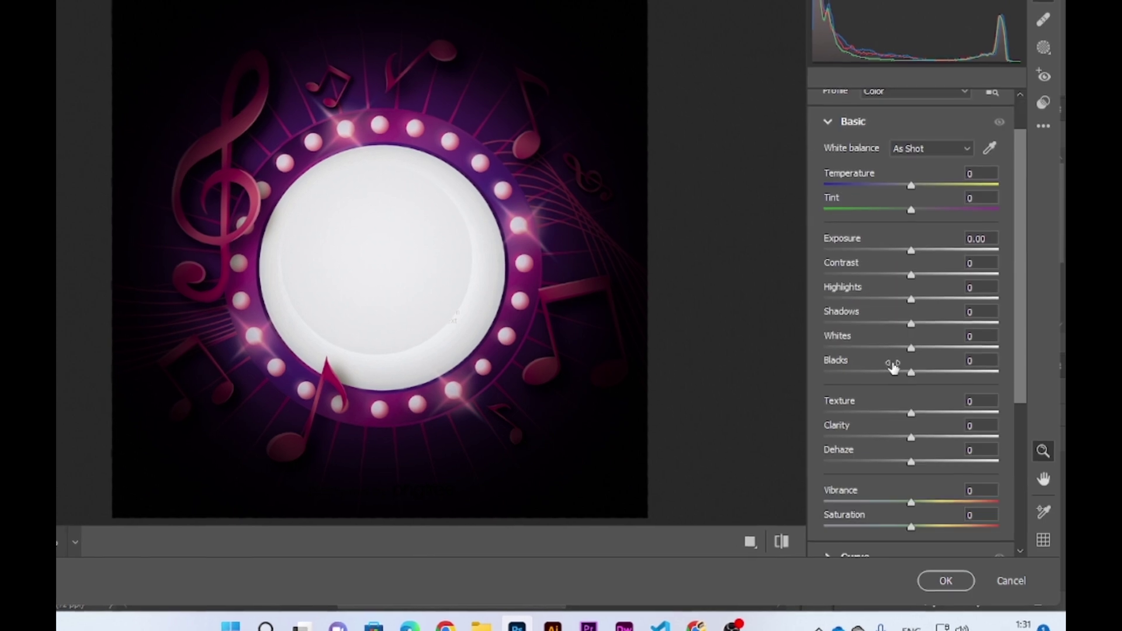
drag(912, 326, 824, 327)
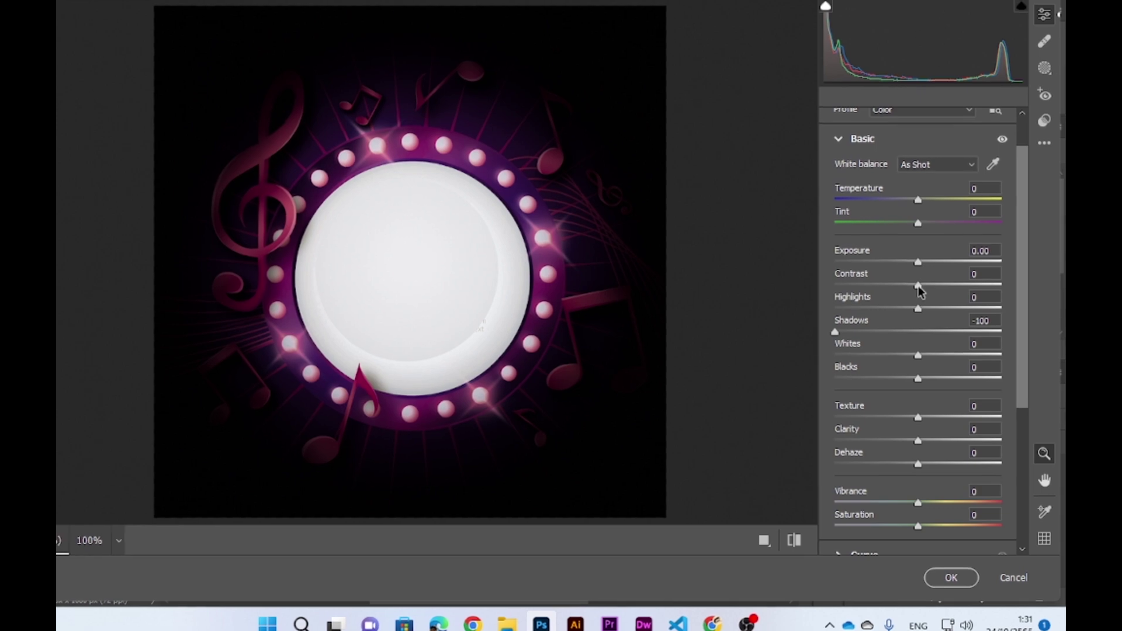
mouse_move(918, 286)
mouse_down()
mouse_move(953, 286)
mouse_move(906, 313)
mouse_up()
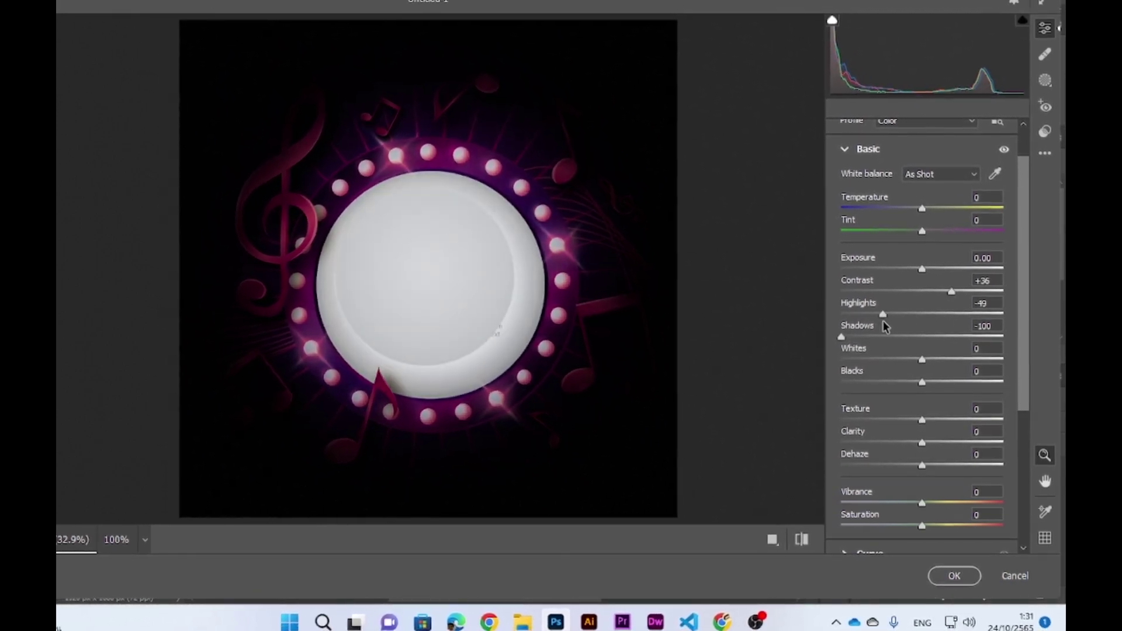
drag(924, 361, 889, 361)
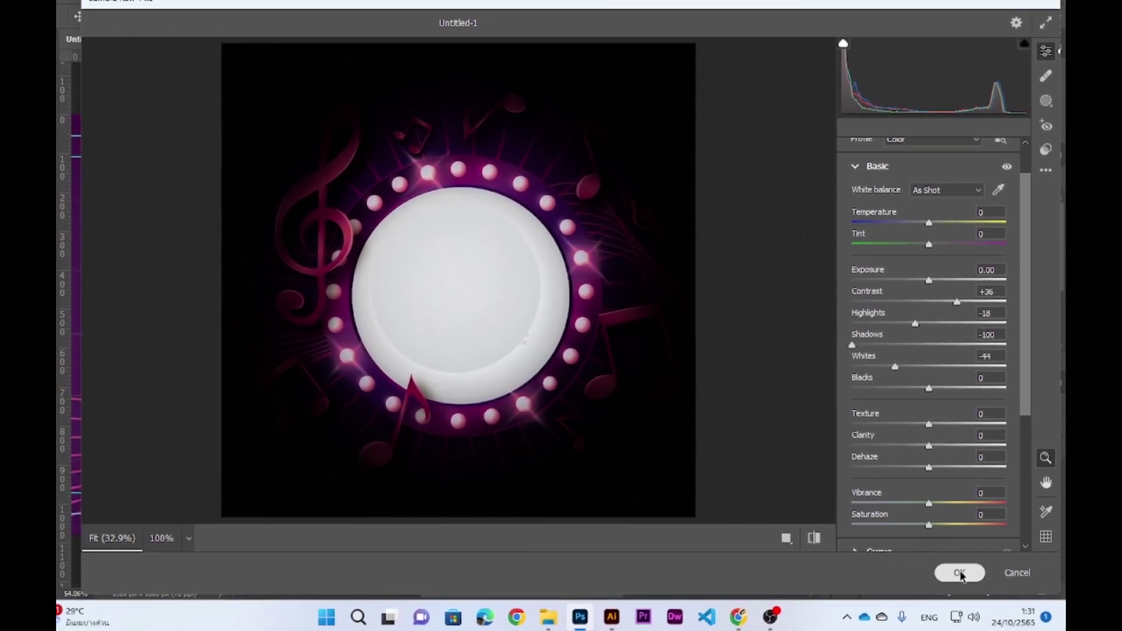
click(960, 573)
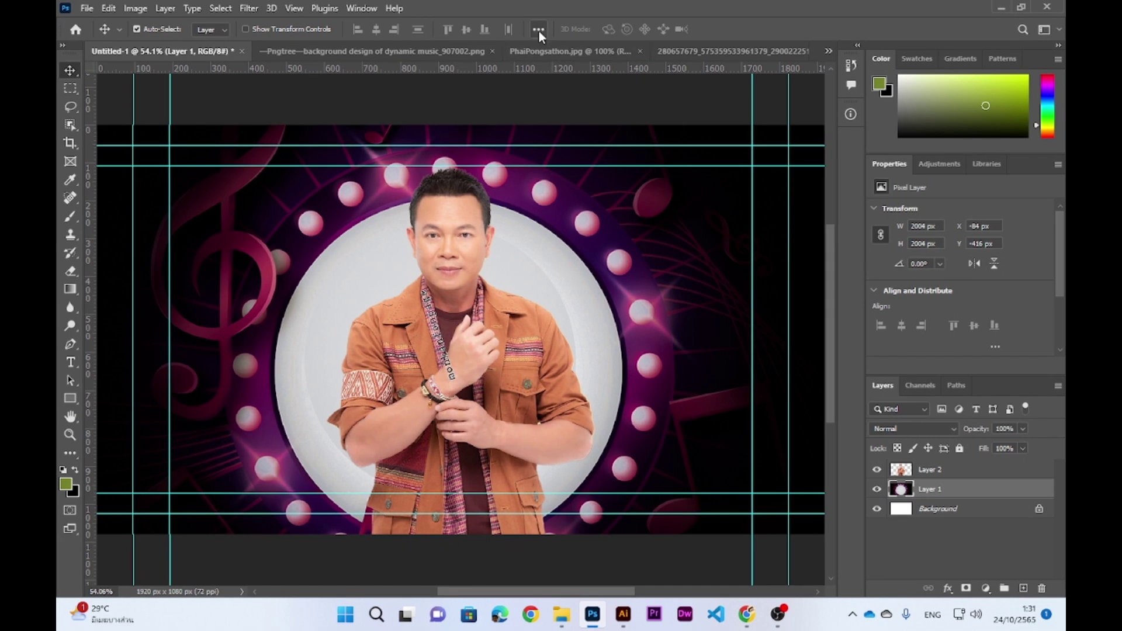
Step: Close the Pngtree background document and switch to PhaiPongsathon.jpg
click(384, 53)
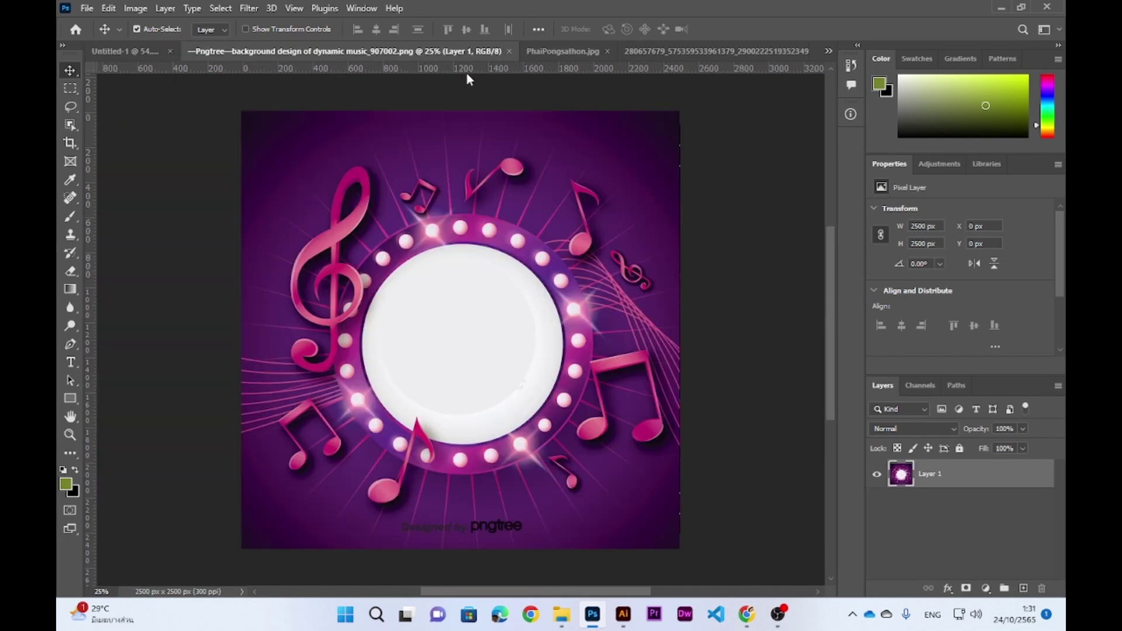
click(508, 52)
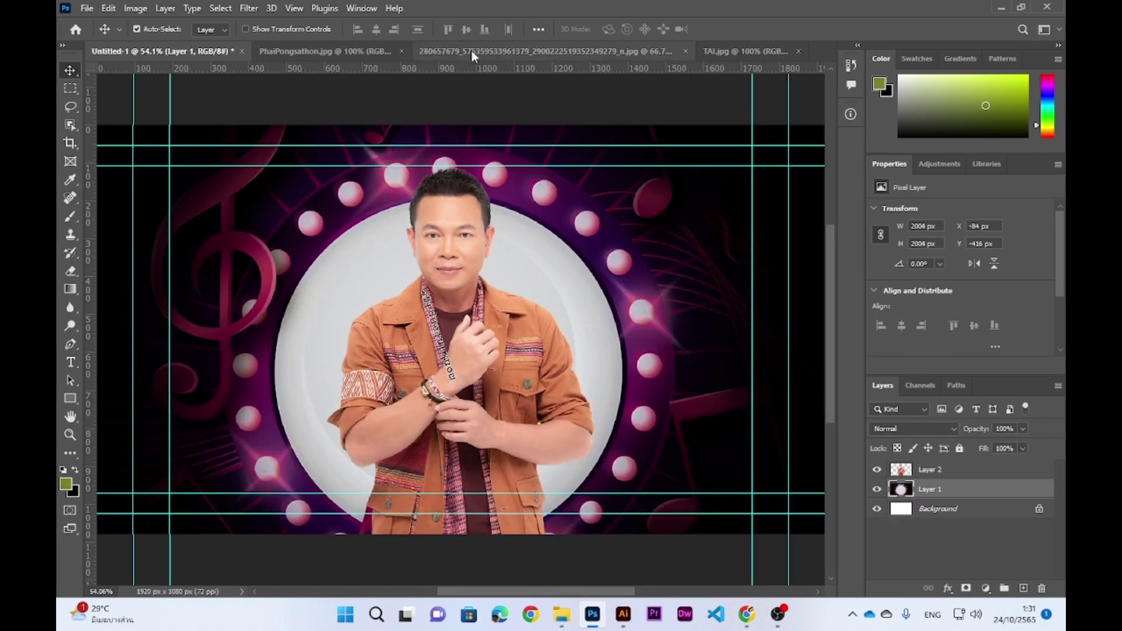
click(373, 52)
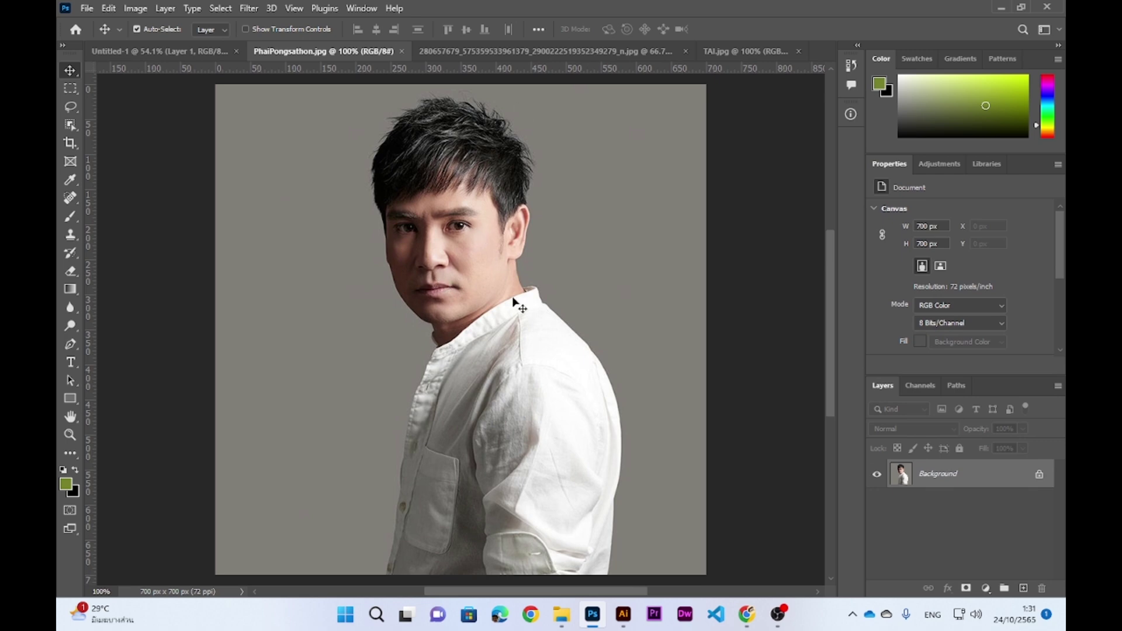
Step: Select and copy the white-shirt man with Object Selection, then return to Untitled-1
click(70, 126)
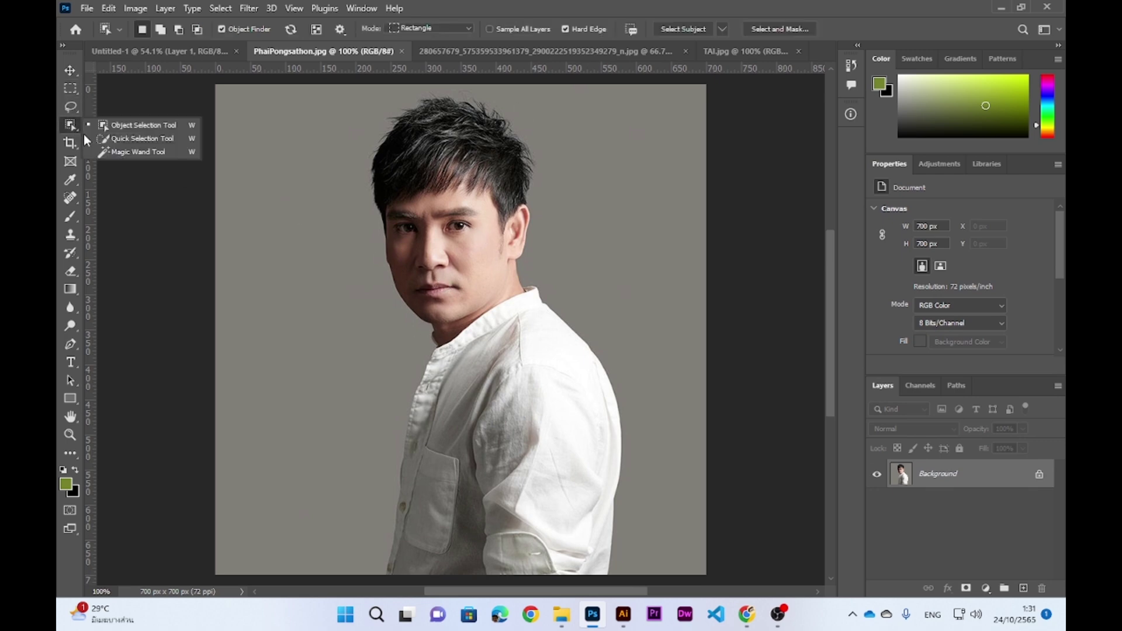
click(154, 120)
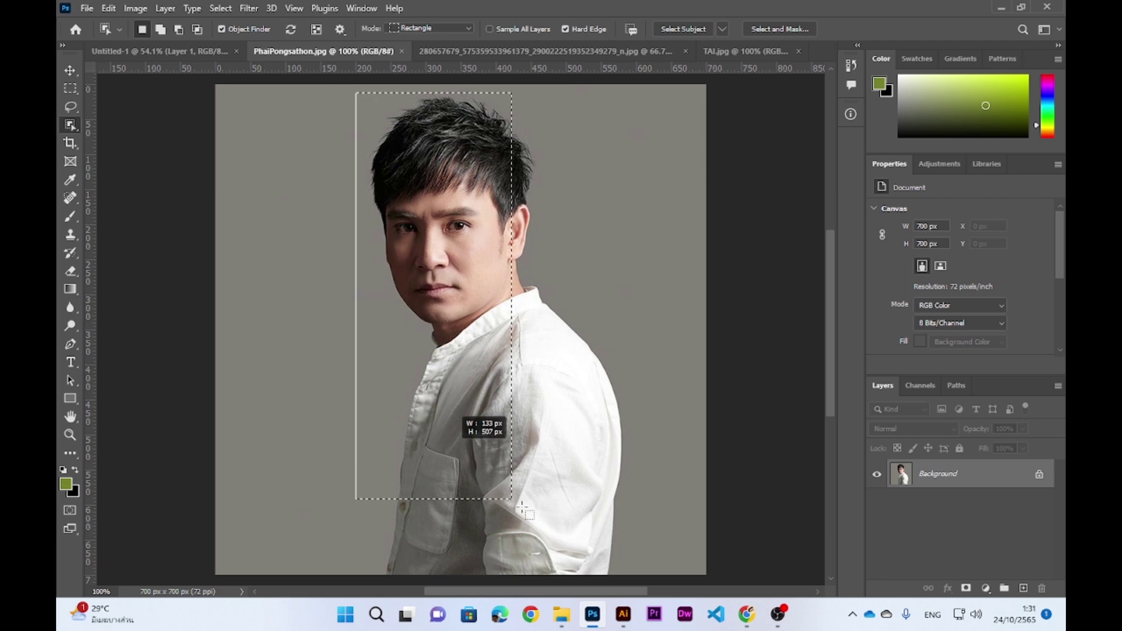
drag(524, 510, 607, 533)
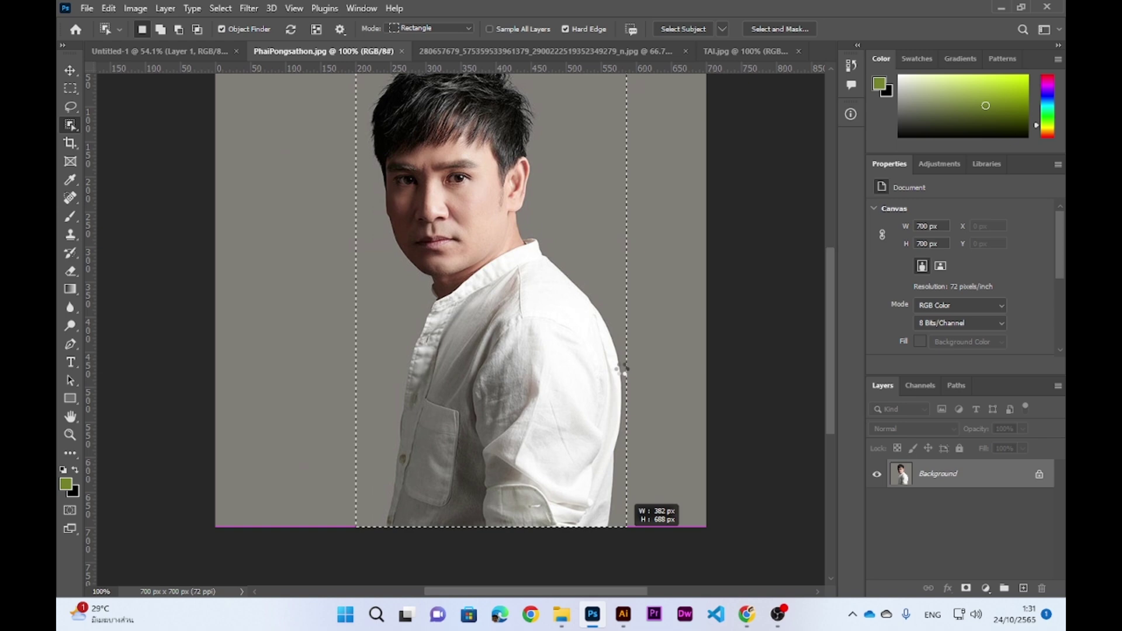
drag(621, 372, 624, 371)
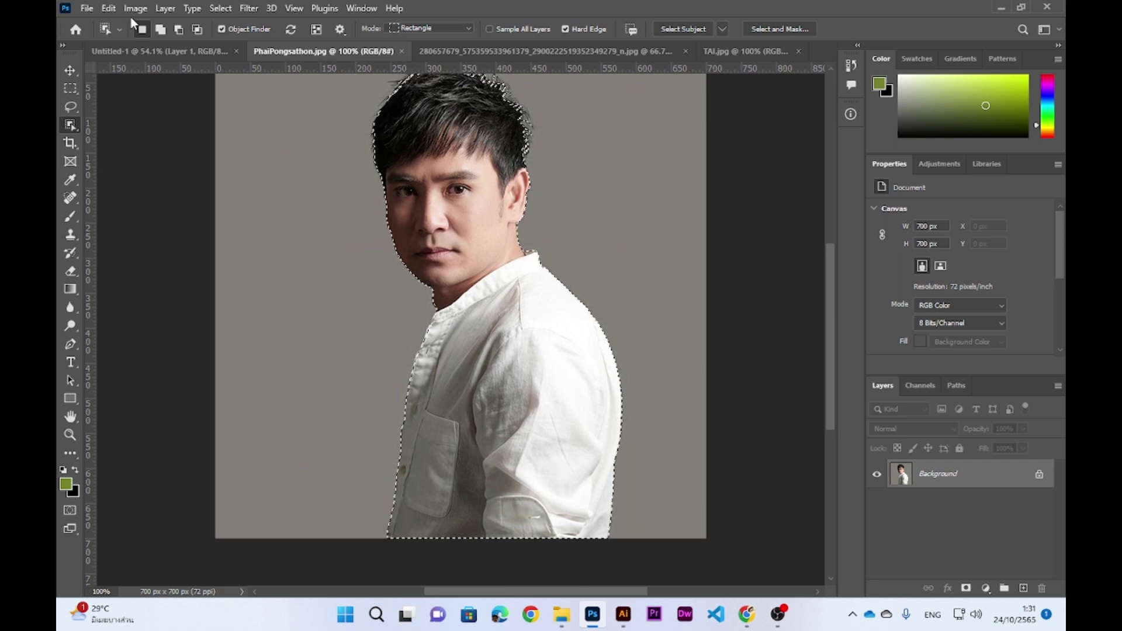
click(112, 5)
click(155, 101)
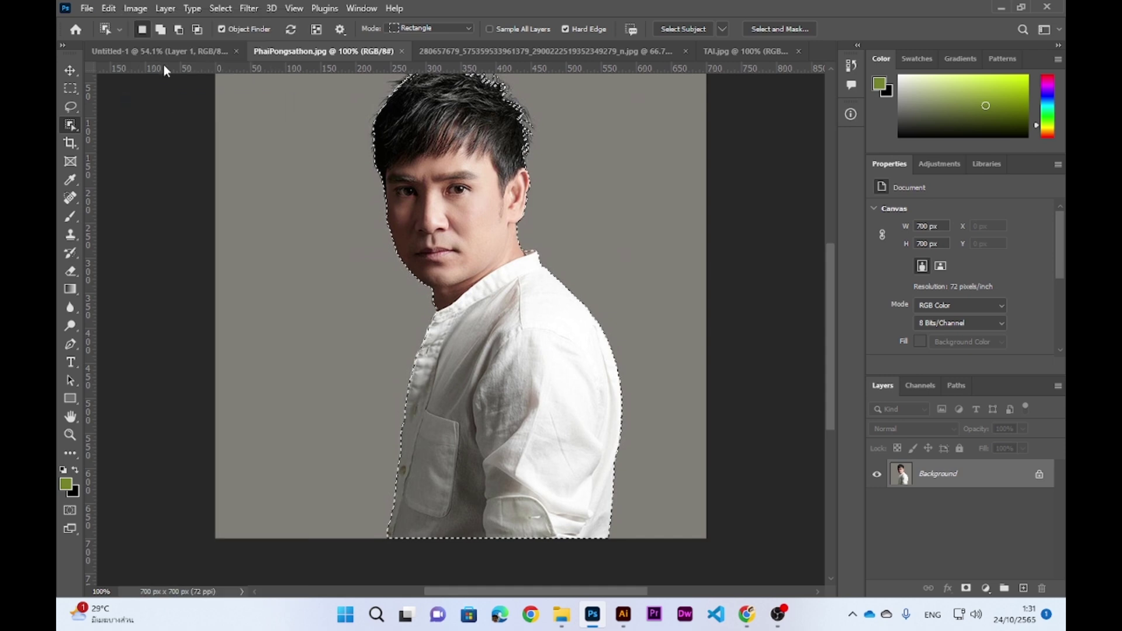
click(153, 52)
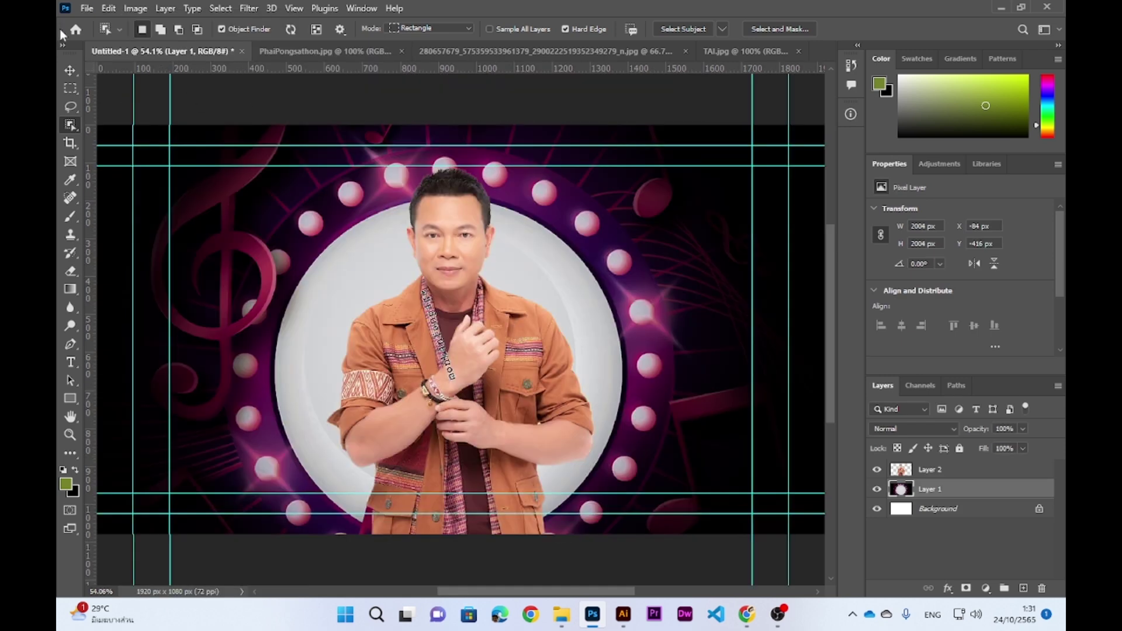
Step: Paste the white-shirt man as Layer 3 and move him to the ring's left side
click(73, 72)
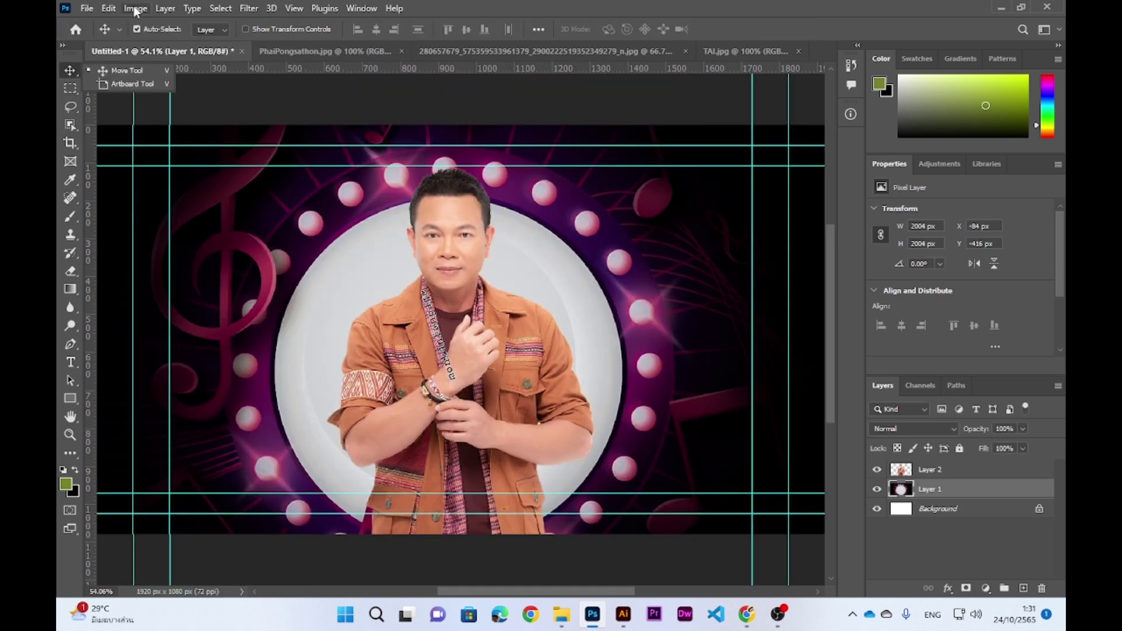
click(131, 9)
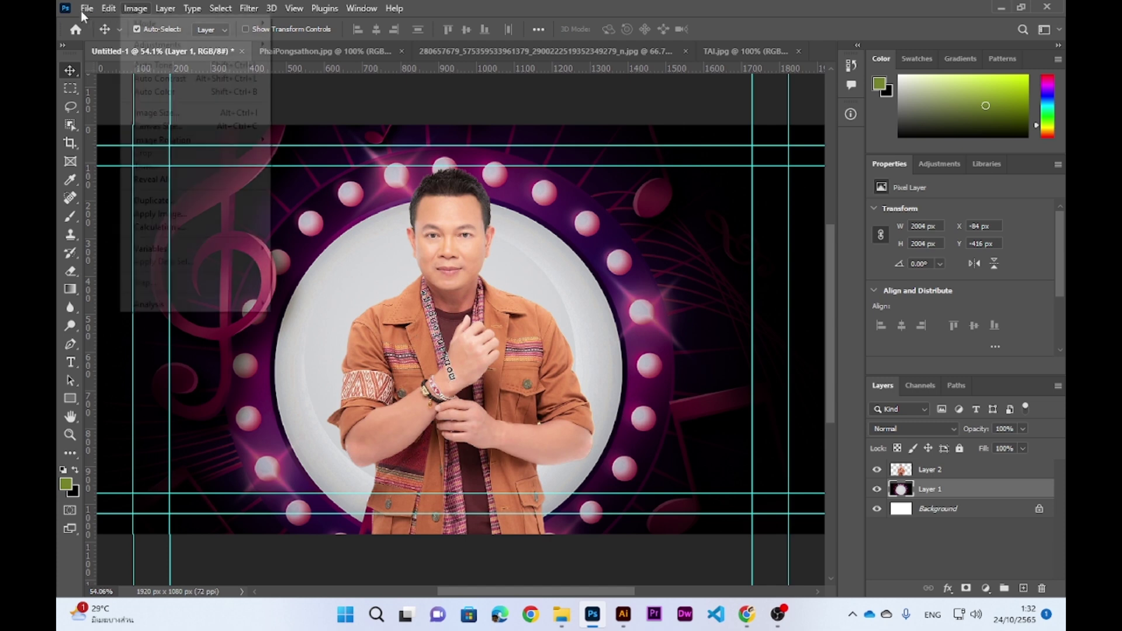
mouse_move(109, 8)
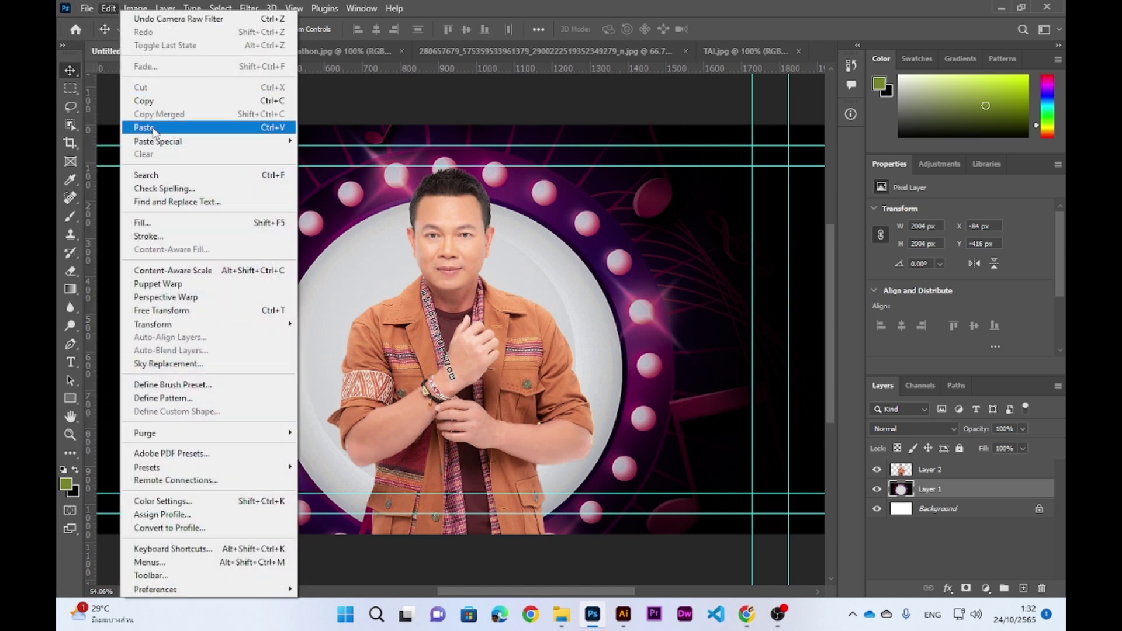
click(144, 128)
drag(410, 271, 263, 139)
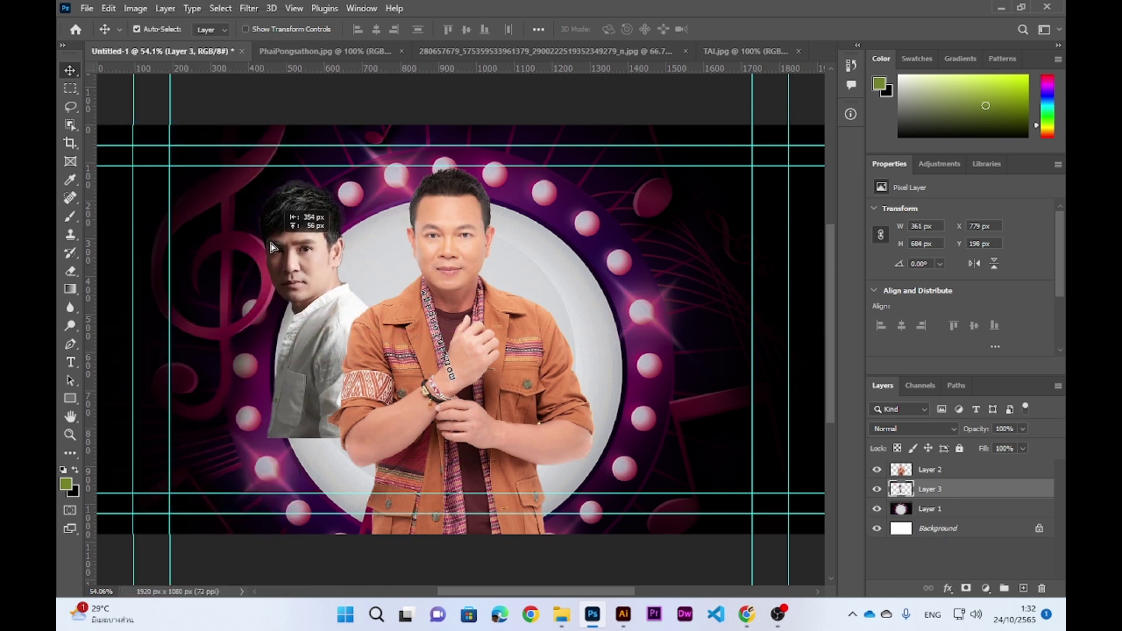
Step: Scale the white-shirt man to about 88% (320×605 px) behind the singer's shoulder
click(136, 9)
mouse_move(108, 8)
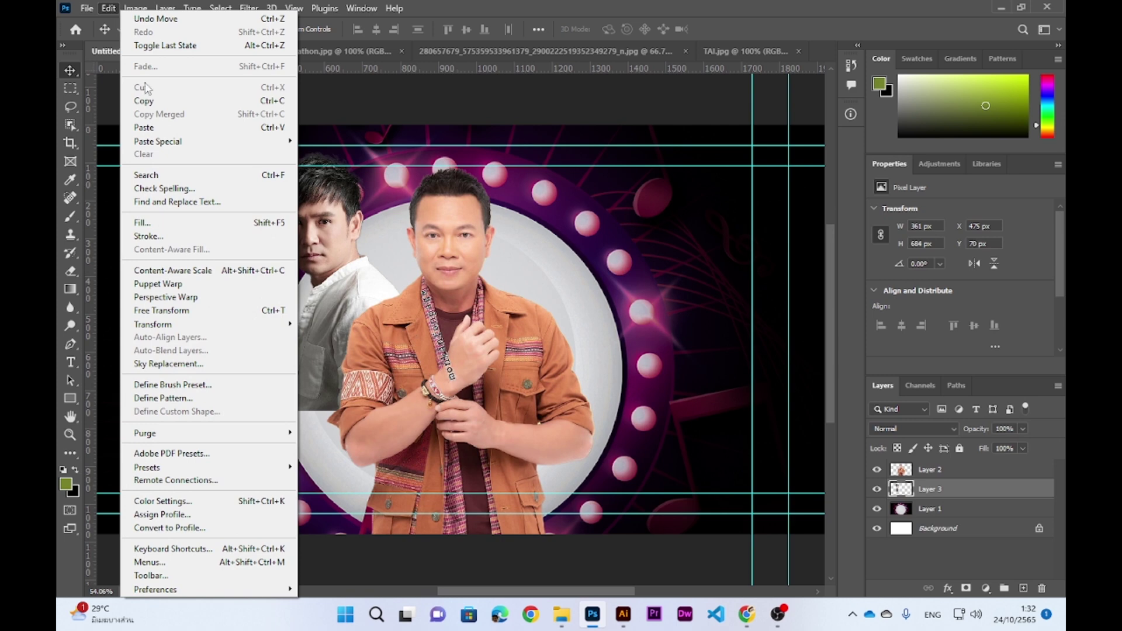
click(223, 309)
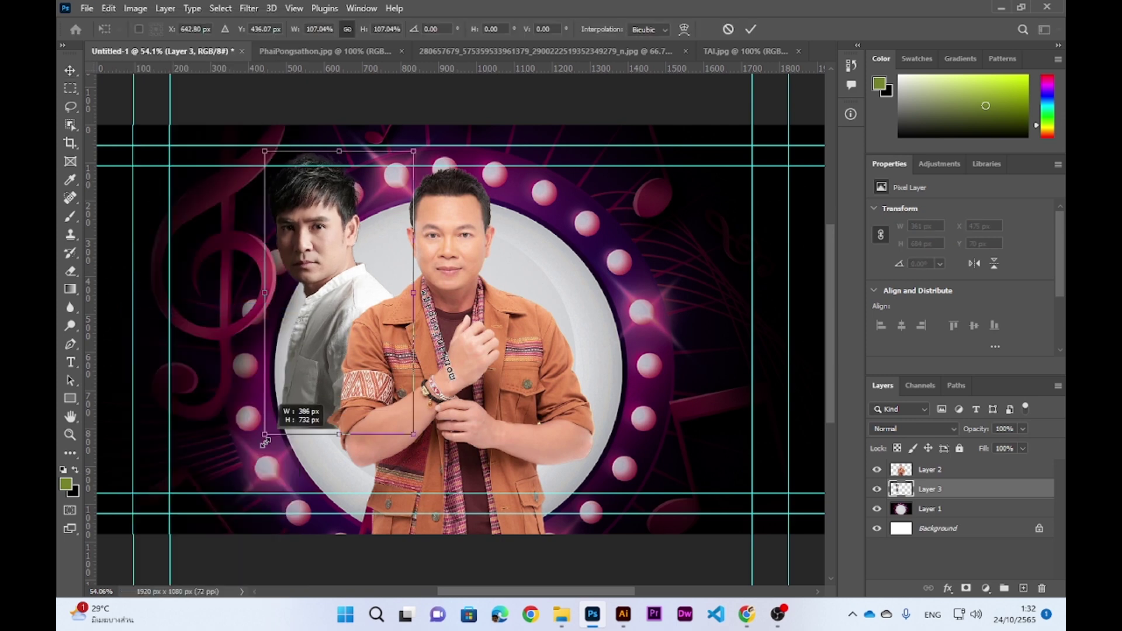
drag(261, 415, 233, 470)
drag(327, 378, 353, 407)
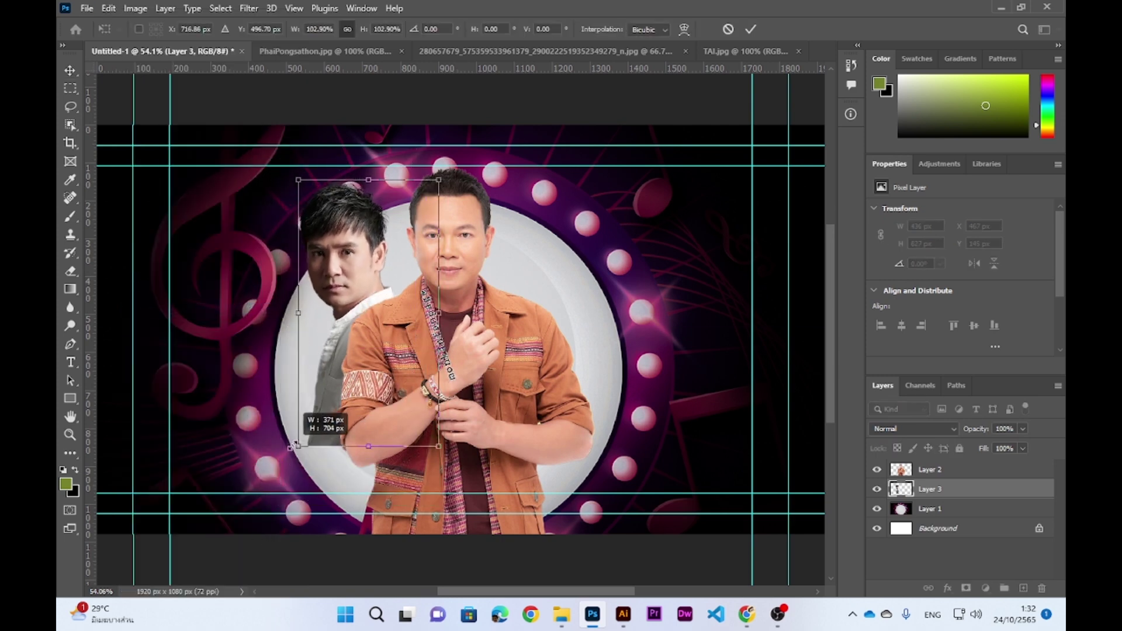
drag(270, 492, 319, 411)
drag(355, 307, 328, 322)
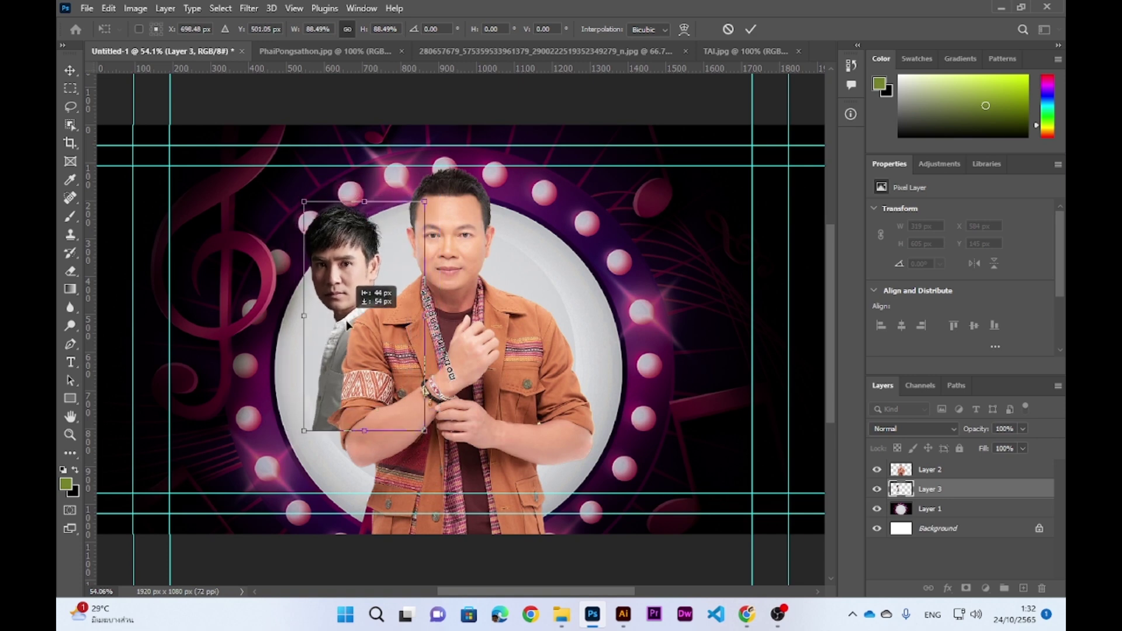
key(Return)
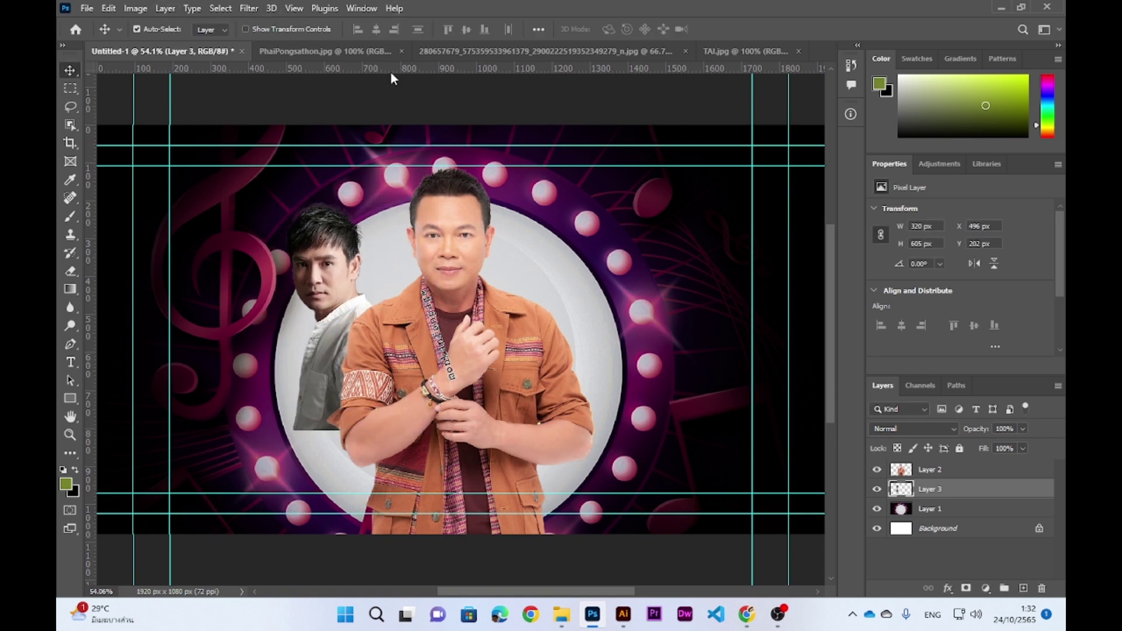
click(550, 50)
Step: Close the unused photo and select the green-jacket woman in TAI.jpg with Object Selection
click(685, 51)
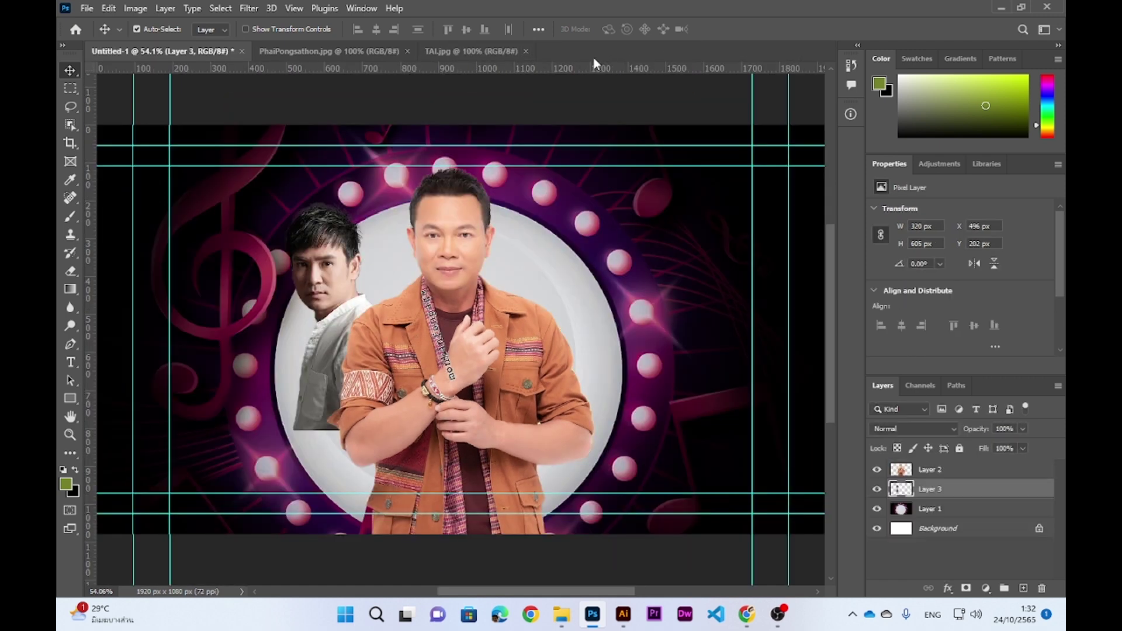
click(474, 50)
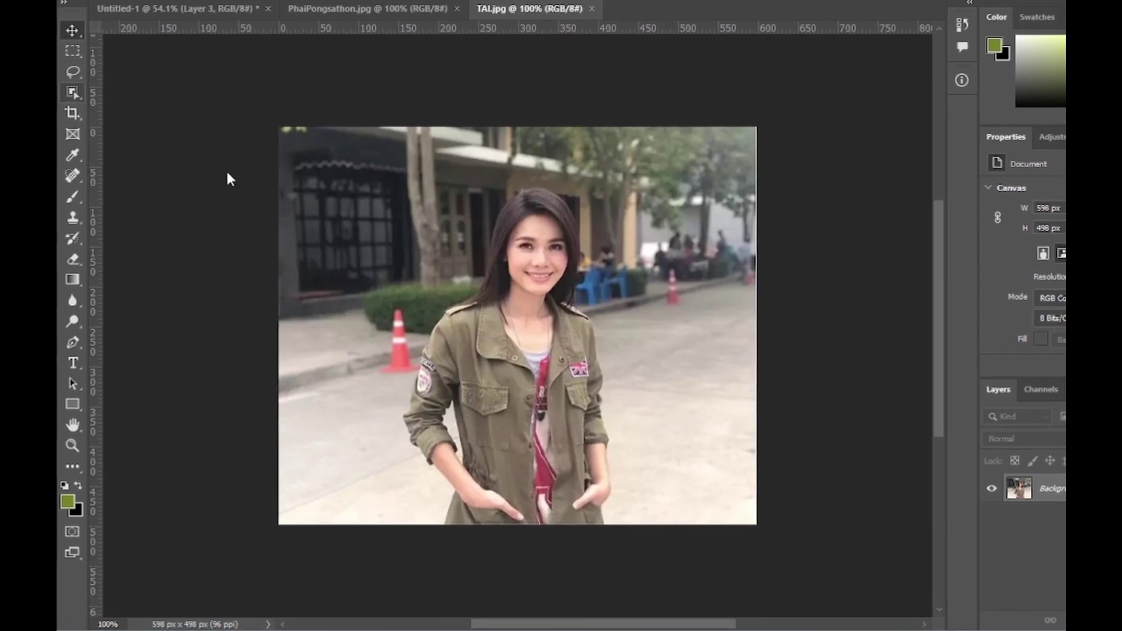
mouse_move(415, 181)
mouse_down()
mouse_move(471, 494)
mouse_move(659, 540)
mouse_up()
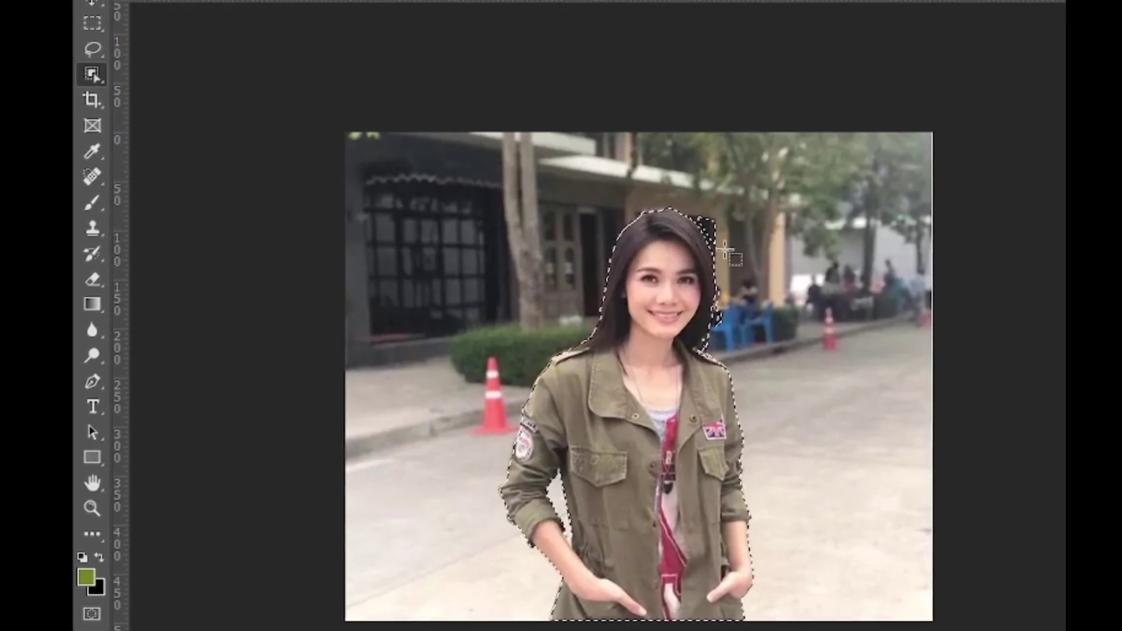
scroll(719, 272, up, 5)
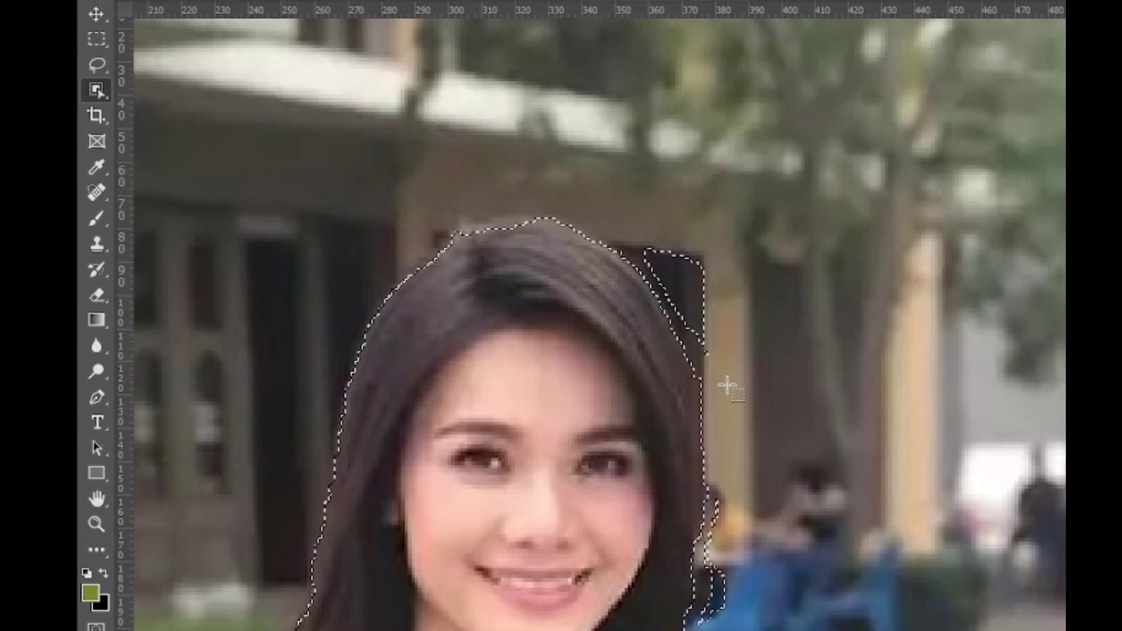
scroll(726, 336, down, 1)
scroll(726, 342, down, 2)
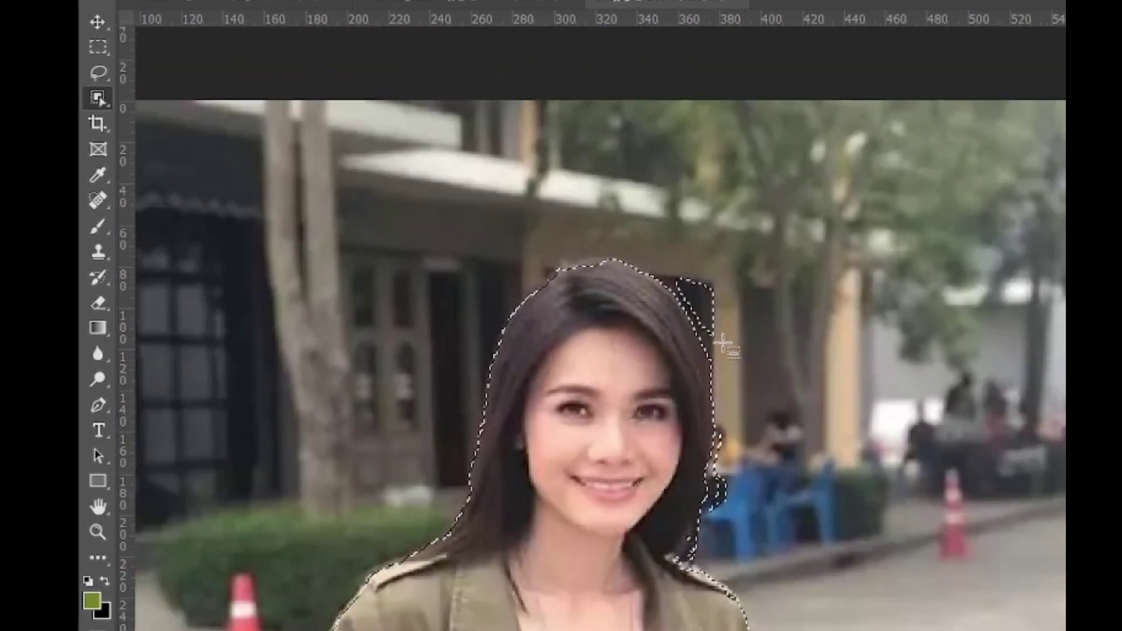
Step: With Quick Selection, subtract the background patch and blob beside the woman's head and face
right_click(101, 99)
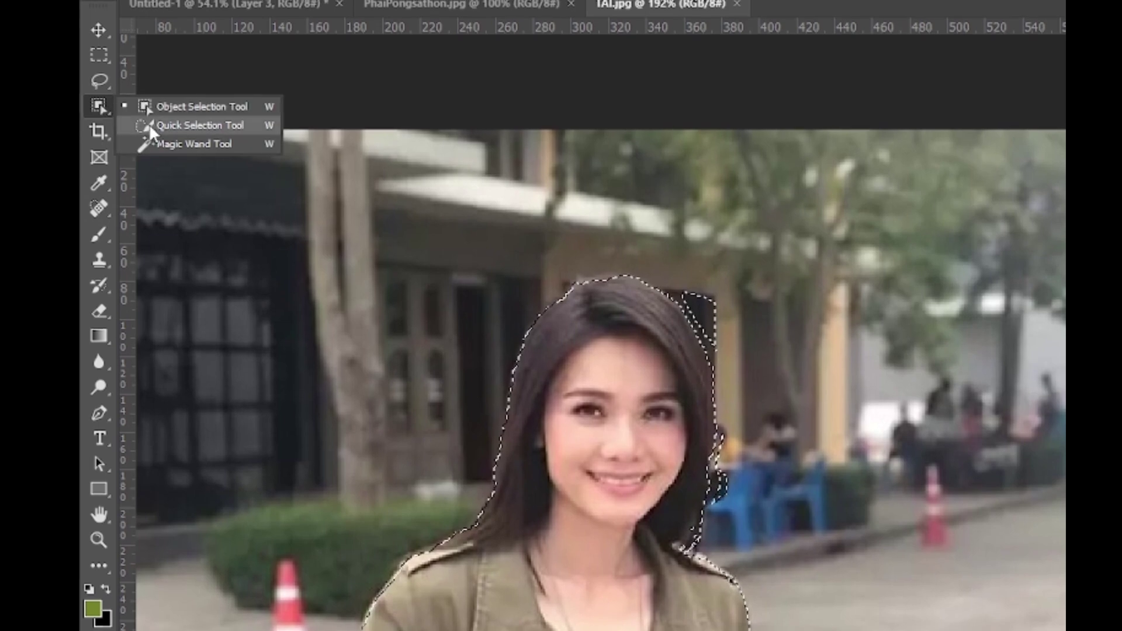
click(149, 124)
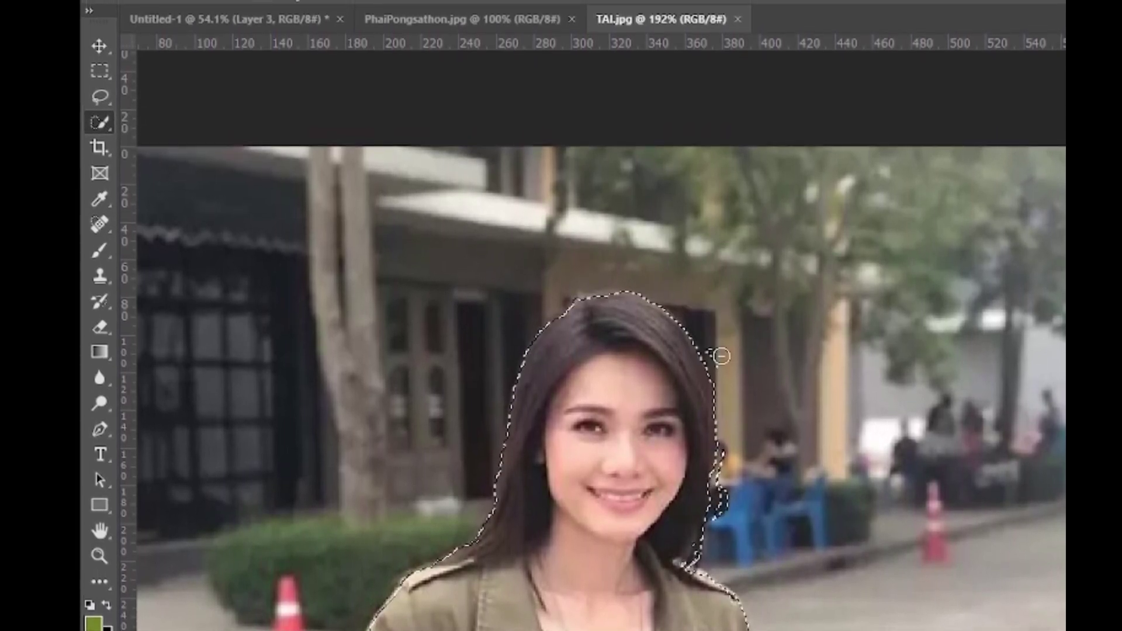
drag(722, 508, 722, 553)
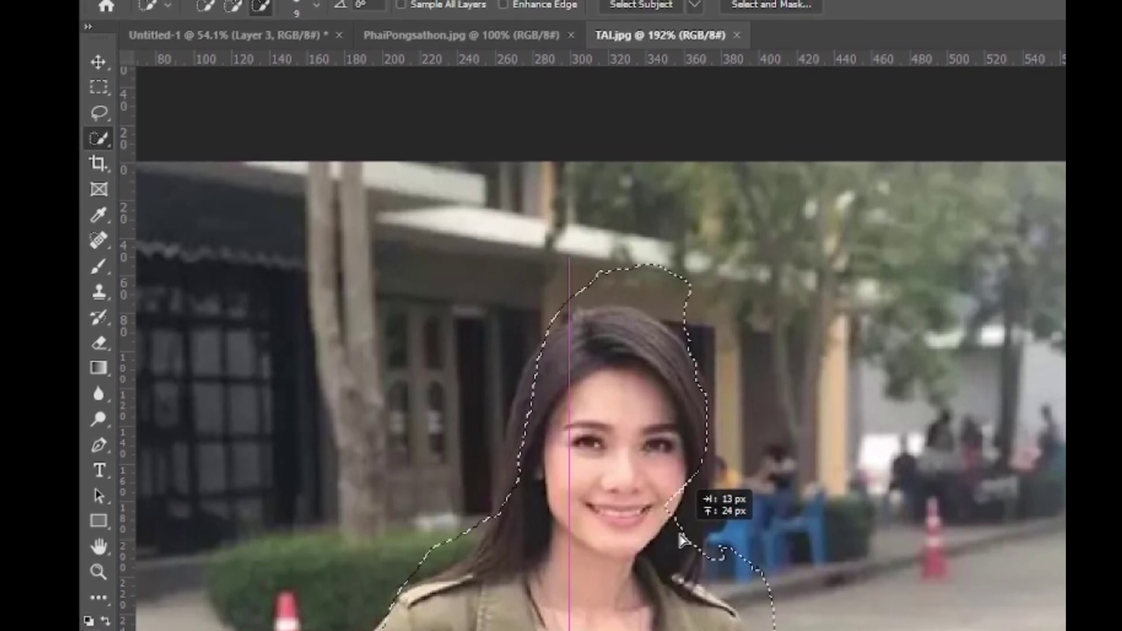
drag(683, 542, 659, 557)
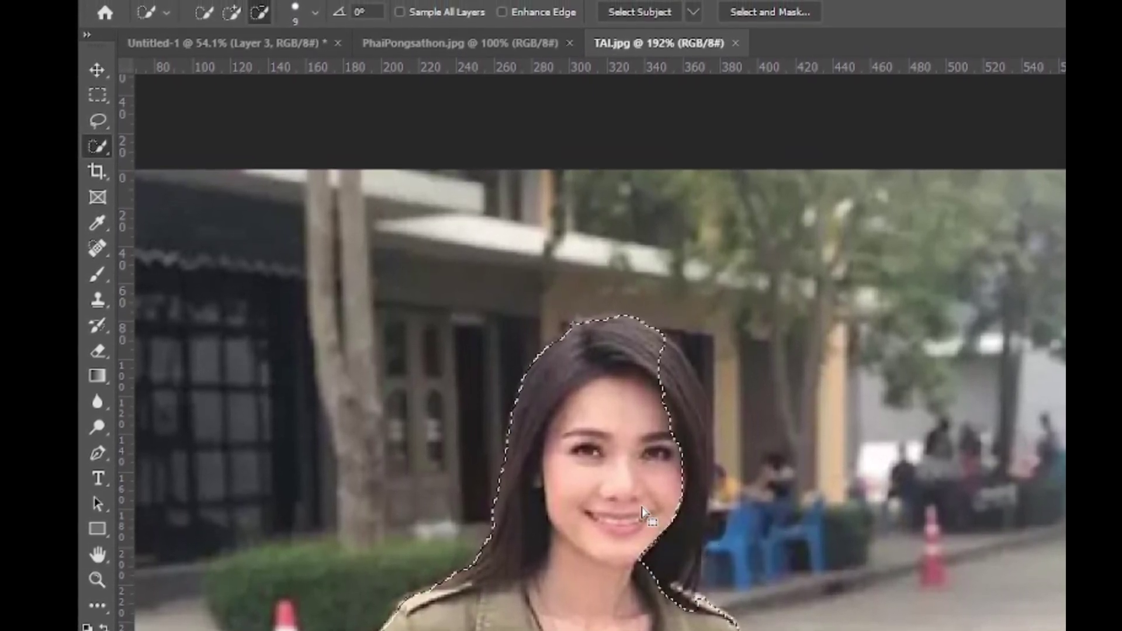
mouse_move(669, 517)
mouse_down()
mouse_move(668, 453)
mouse_move(666, 551)
mouse_up()
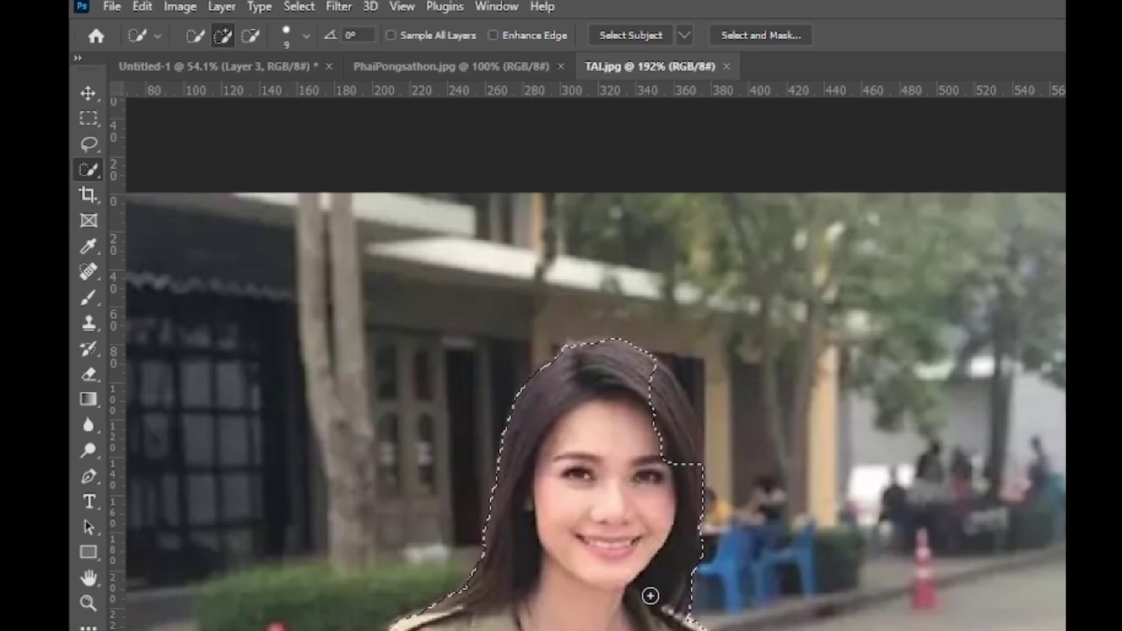
Step: Add the missing top-right hair back into the woman's selection
drag(672, 456, 657, 389)
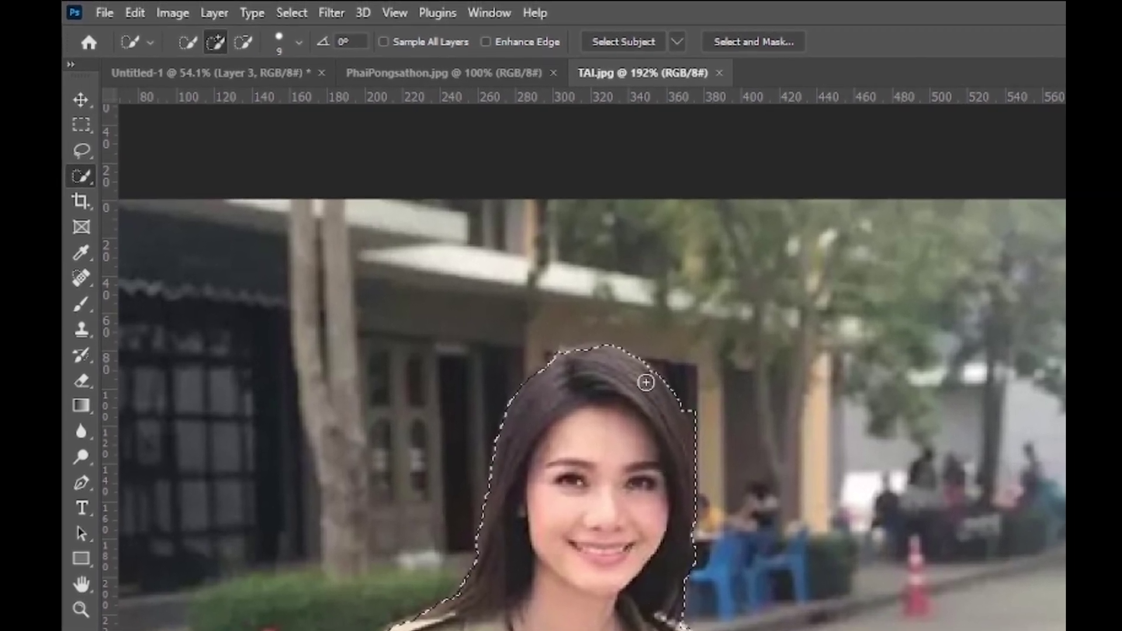
scroll(661, 526, down, 2)
scroll(665, 614, down, 3)
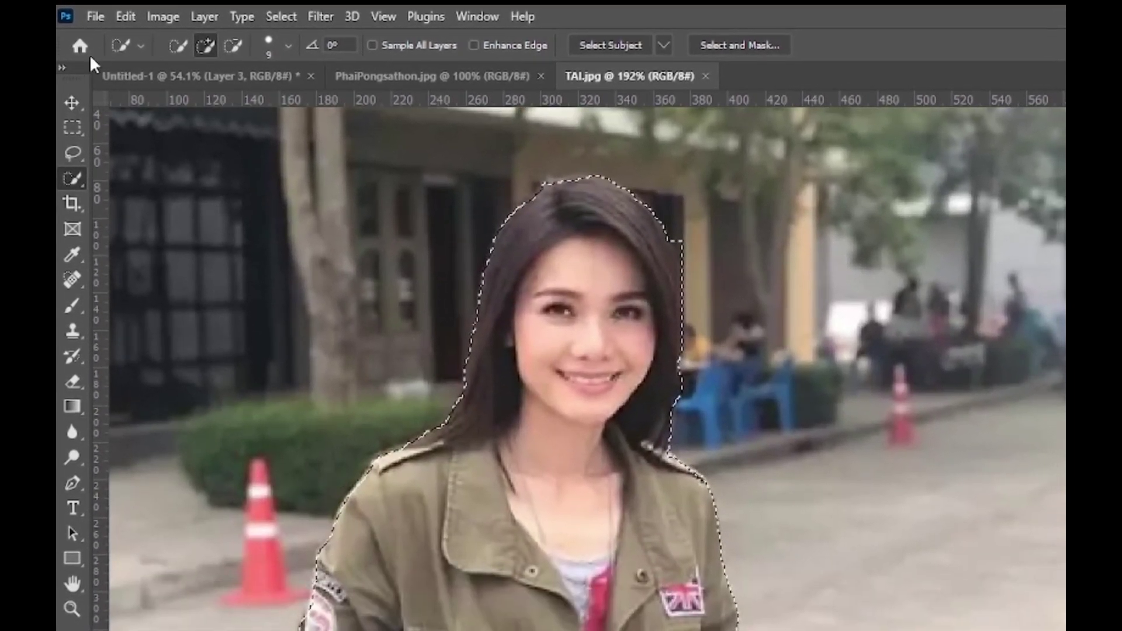
click(128, 16)
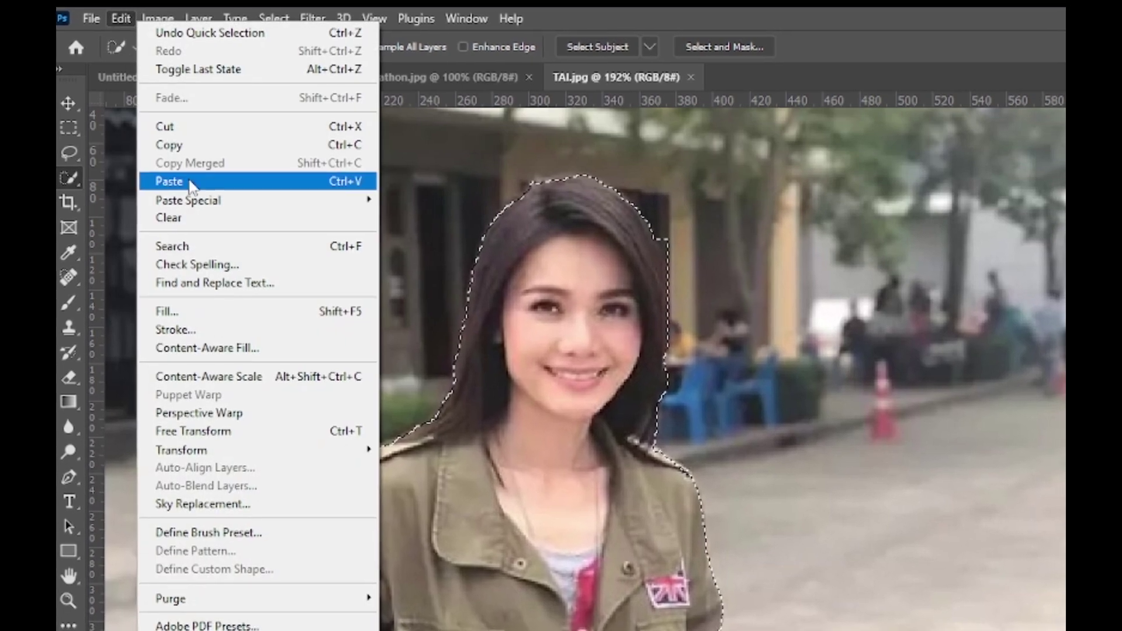
Step: Copy the selected woman and paste her into the poster document as Layer 4
click(172, 145)
click(214, 82)
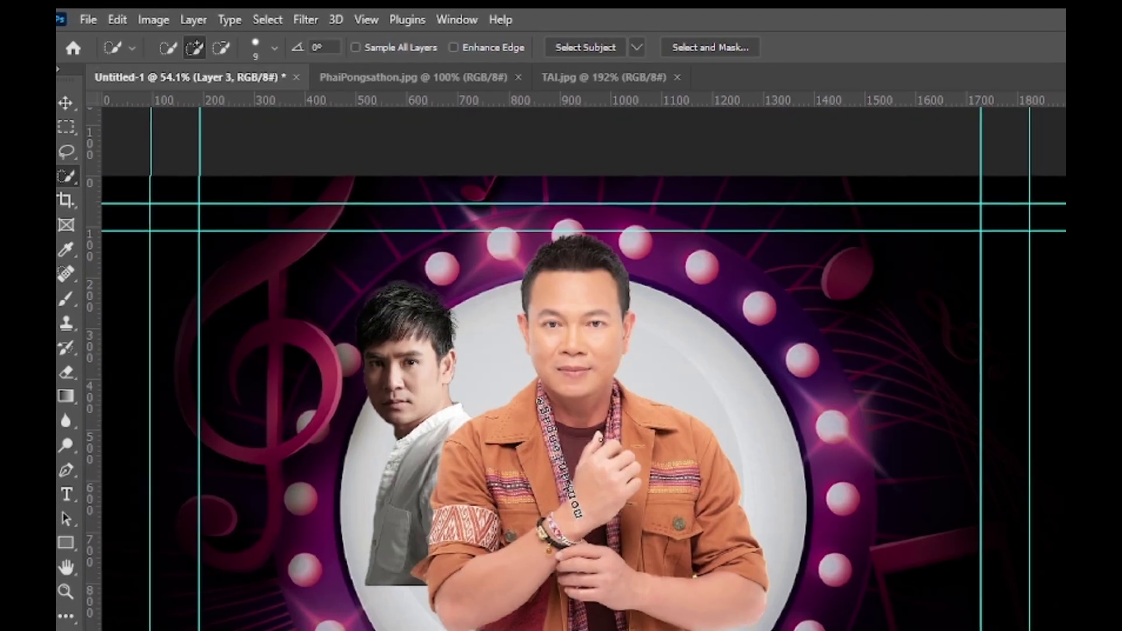
click(116, 22)
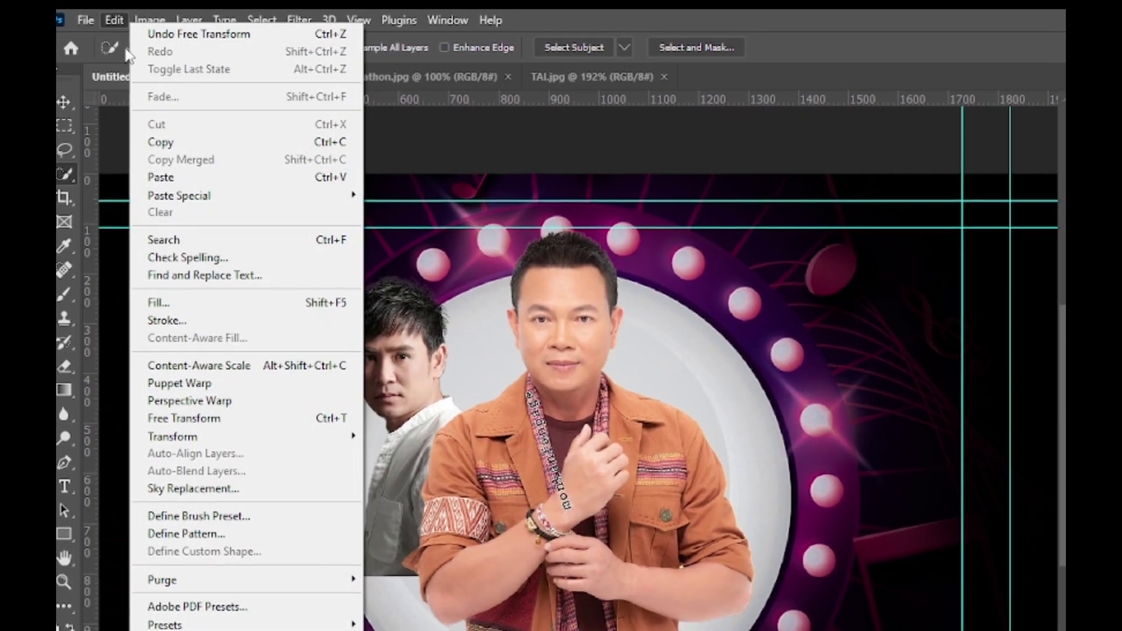
click(174, 177)
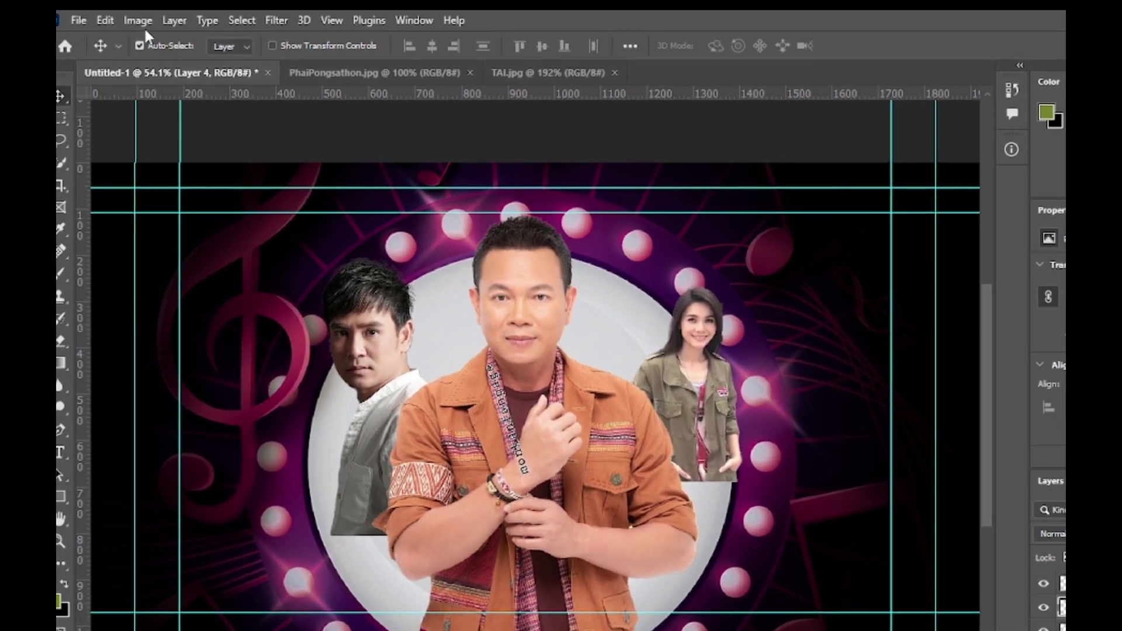
Step: Free Transform the woman to about 227% and move her left of her position
click(99, 19)
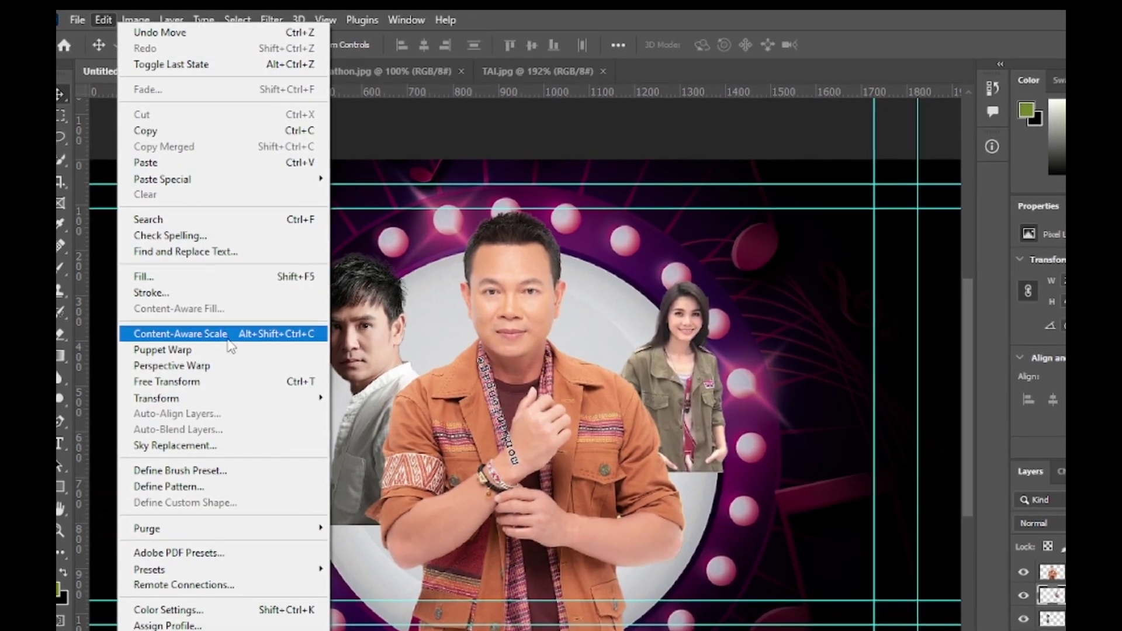
click(258, 380)
drag(674, 456, 830, 626)
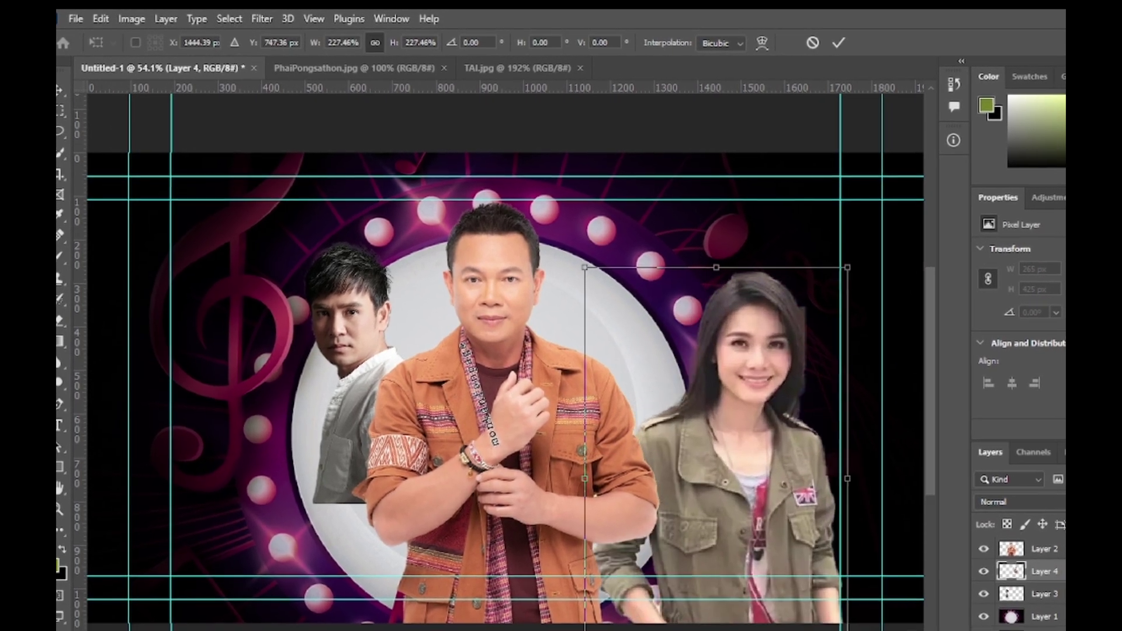
drag(700, 403, 620, 398)
key(Return)
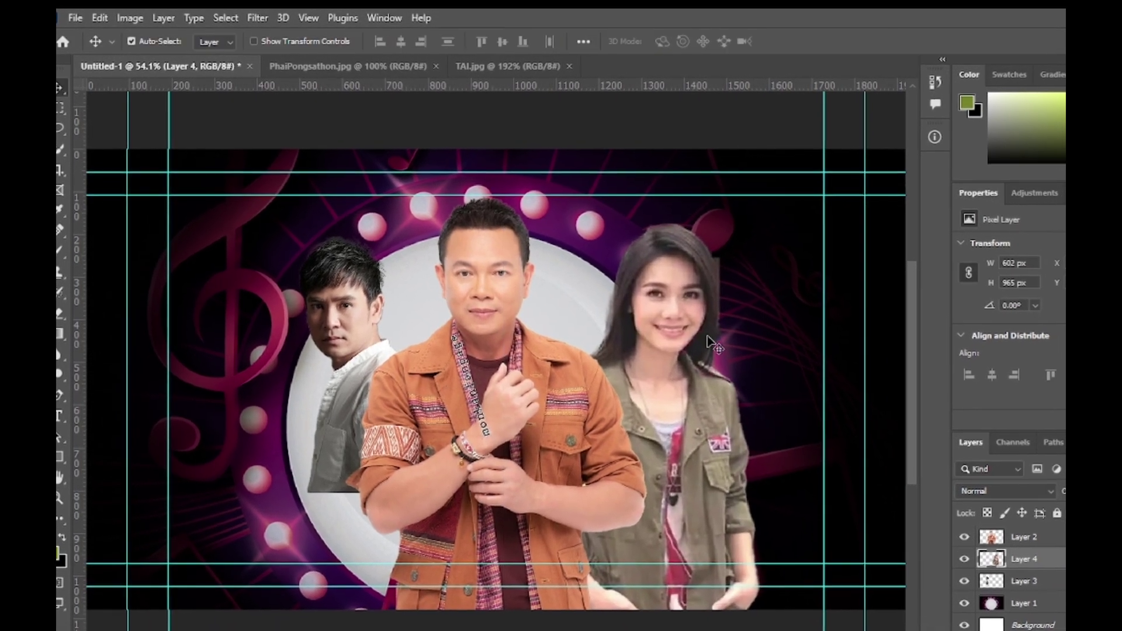
Step: Zoom in and out on the cover to check the placed woman
scroll(676, 205, up, 2)
scroll(721, 321, up, 2)
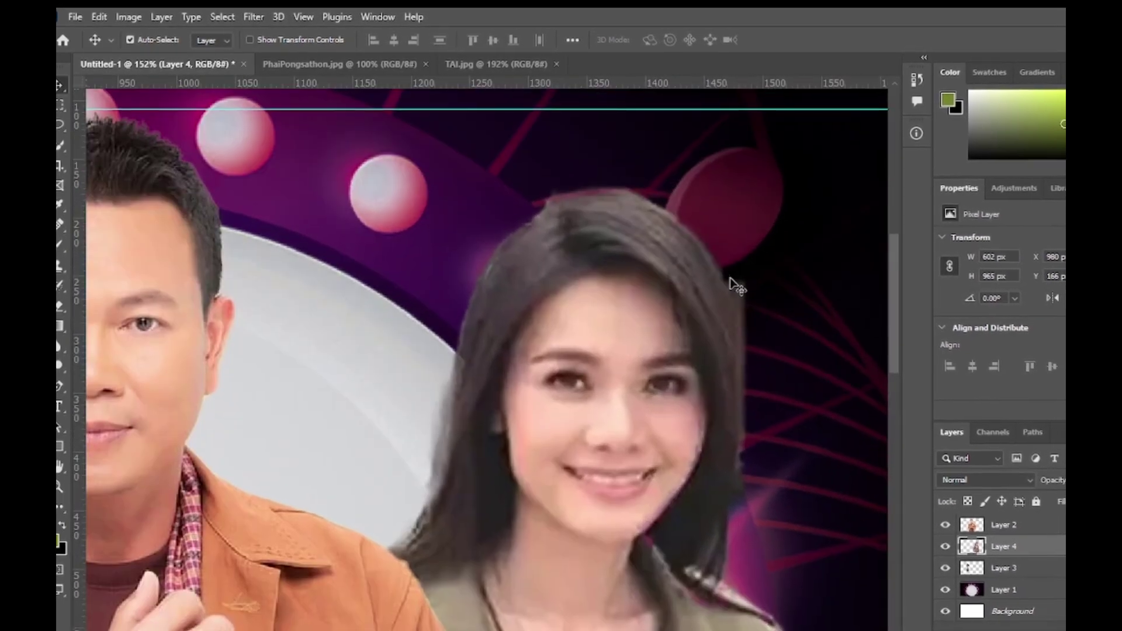
scroll(734, 280, up, 1)
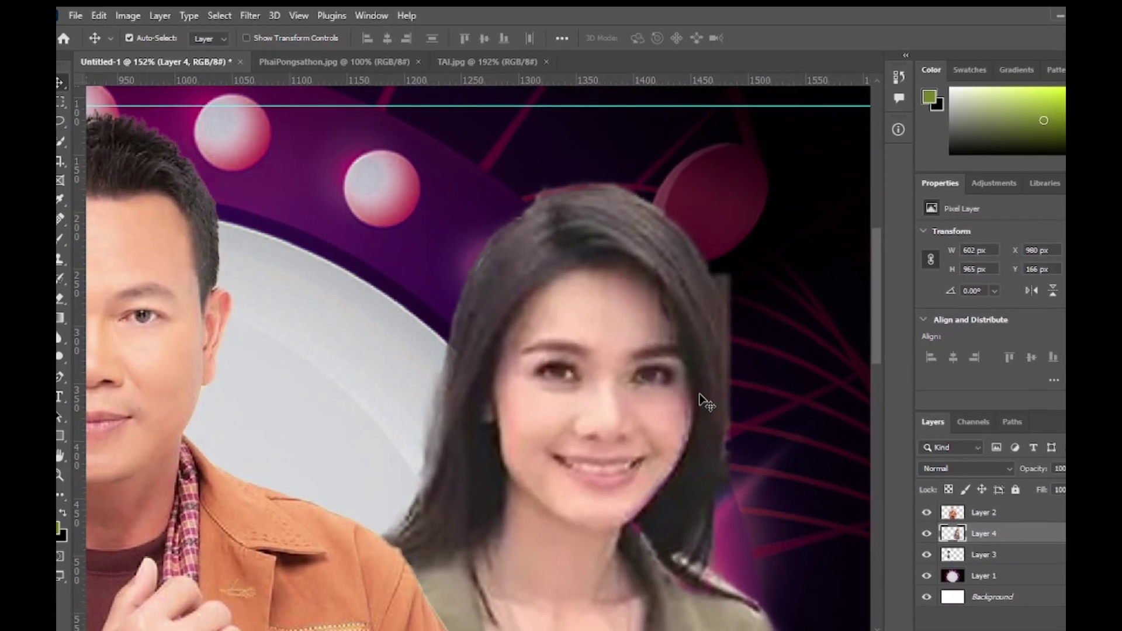
scroll(734, 453, down, 2)
scroll(734, 453, down, 2)
scroll(735, 461, down, 2)
scroll(737, 473, up, 2)
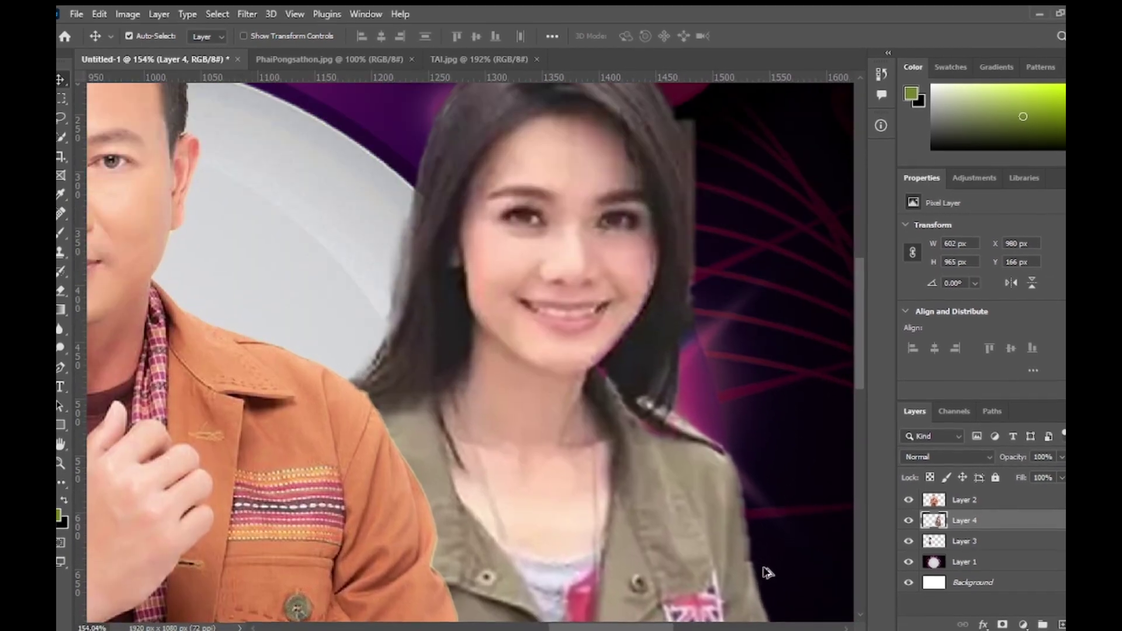
scroll(725, 444, down, 2)
scroll(701, 409, down, 2)
scroll(667, 397, down, 1)
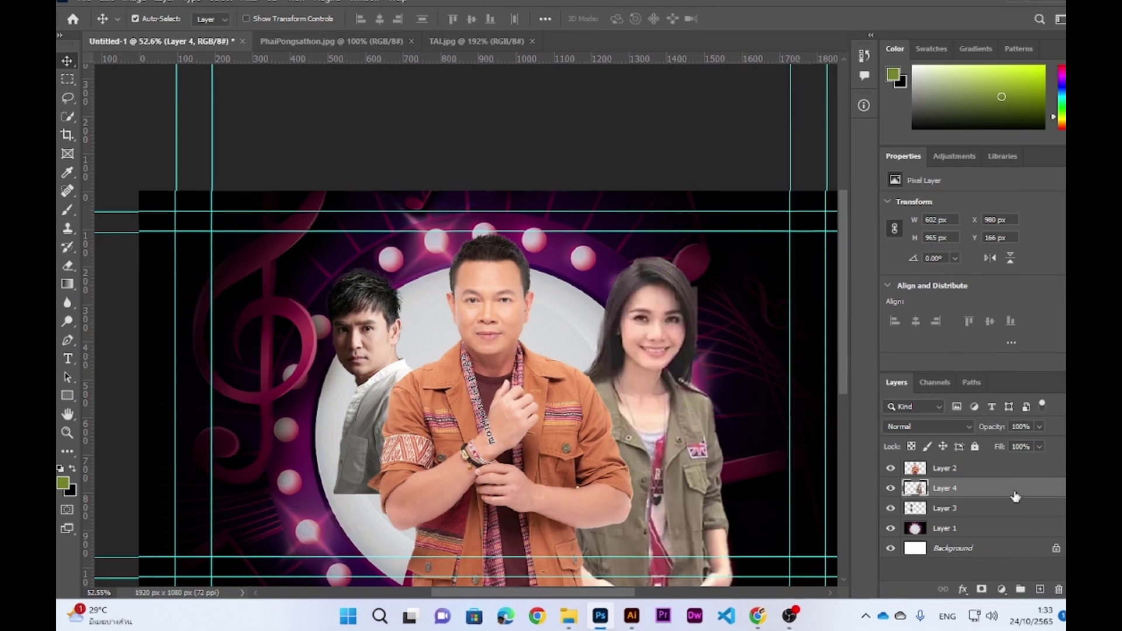
Step: Delete Layer 4, removing the woman's cut-out from the cover
right_click(950, 491)
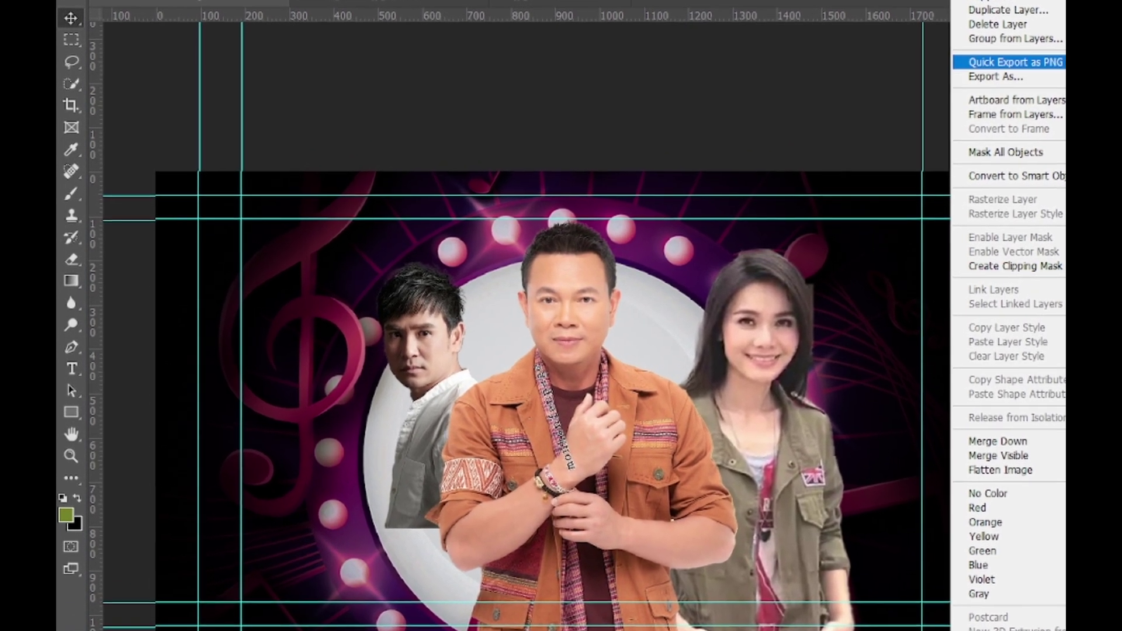
click(1040, 22)
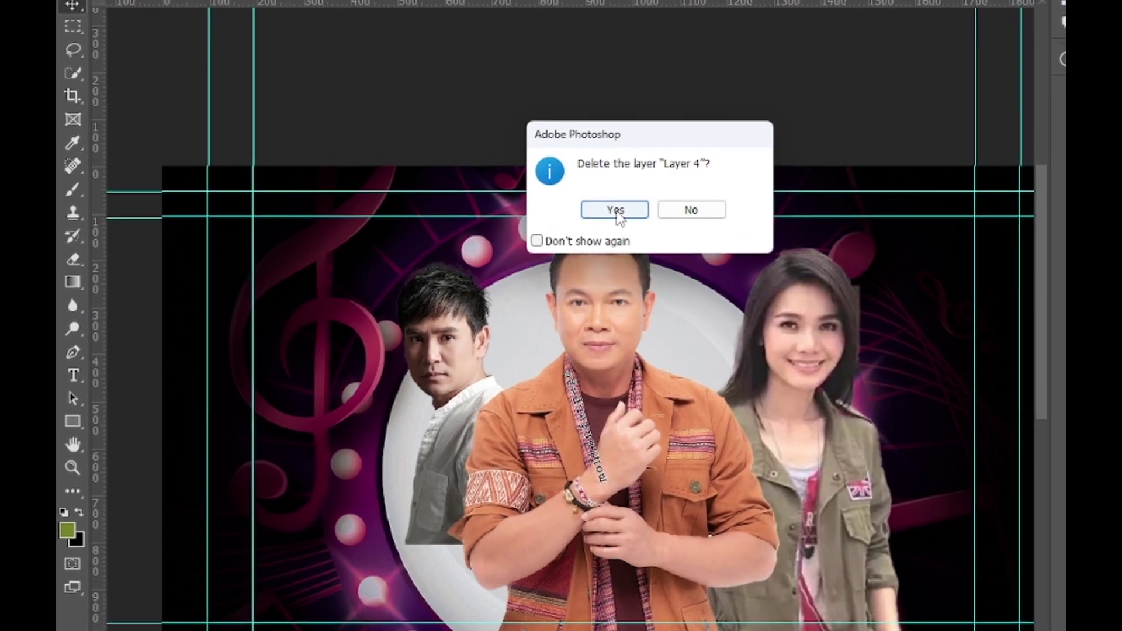
click(581, 213)
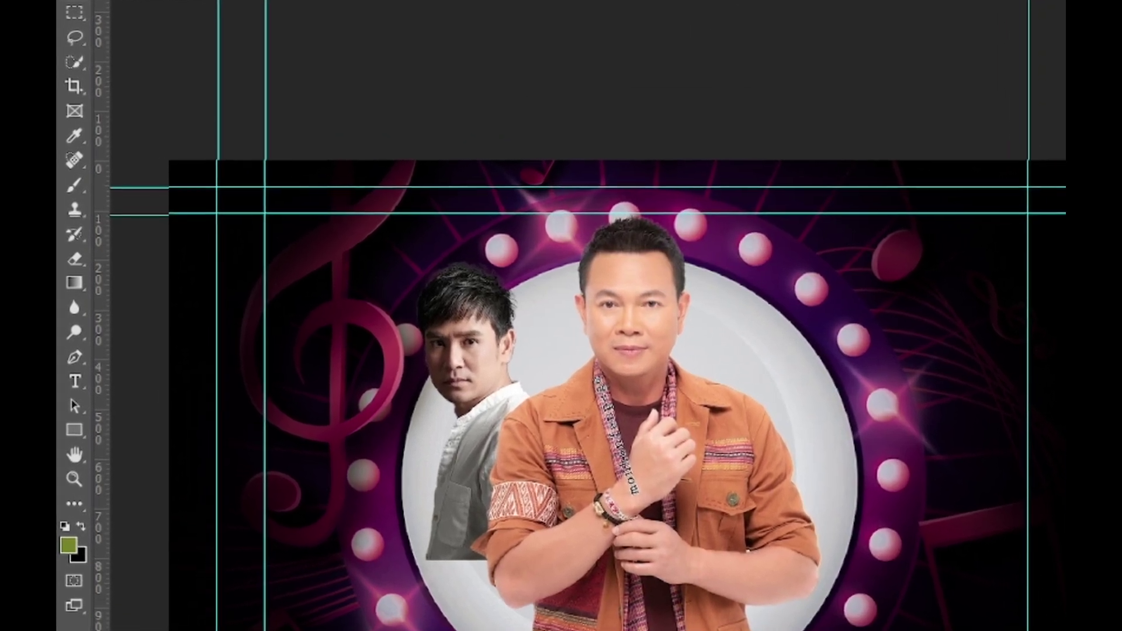
Step: Deselect the old selection in TAI.jpg and switch to the Pen tool
key(ctrl+d)
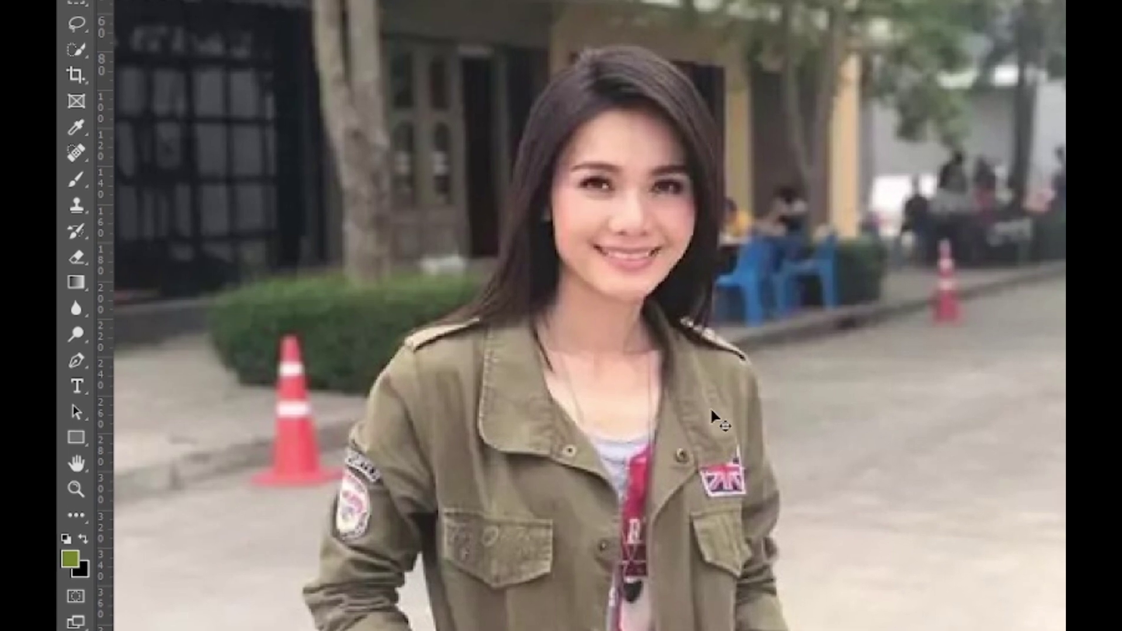
scroll(687, 380, down, 3)
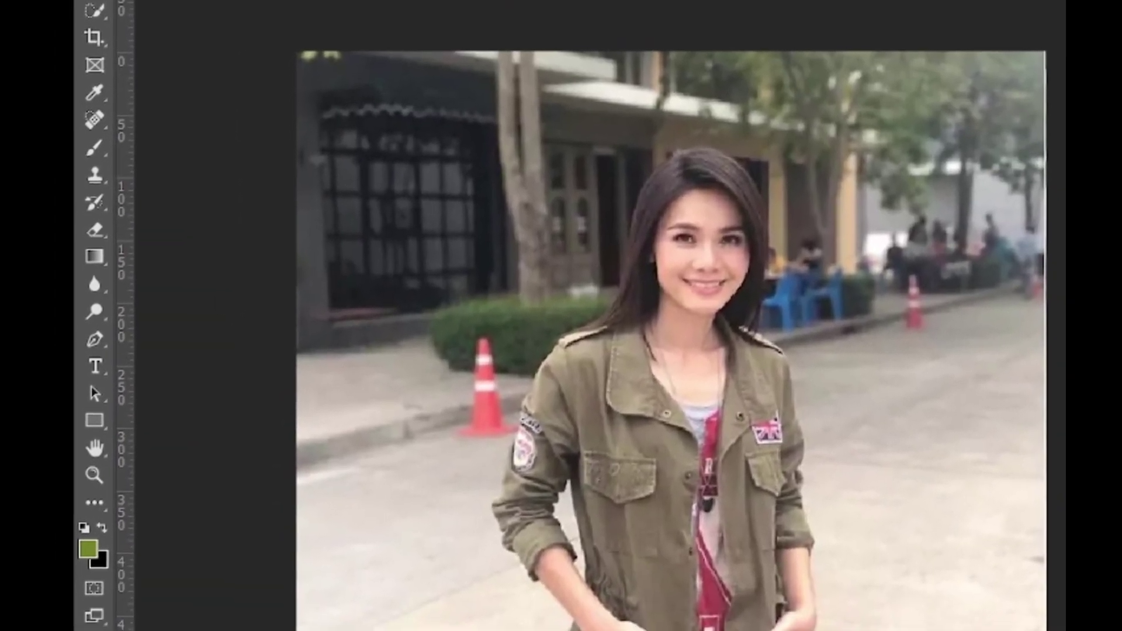
click(96, 315)
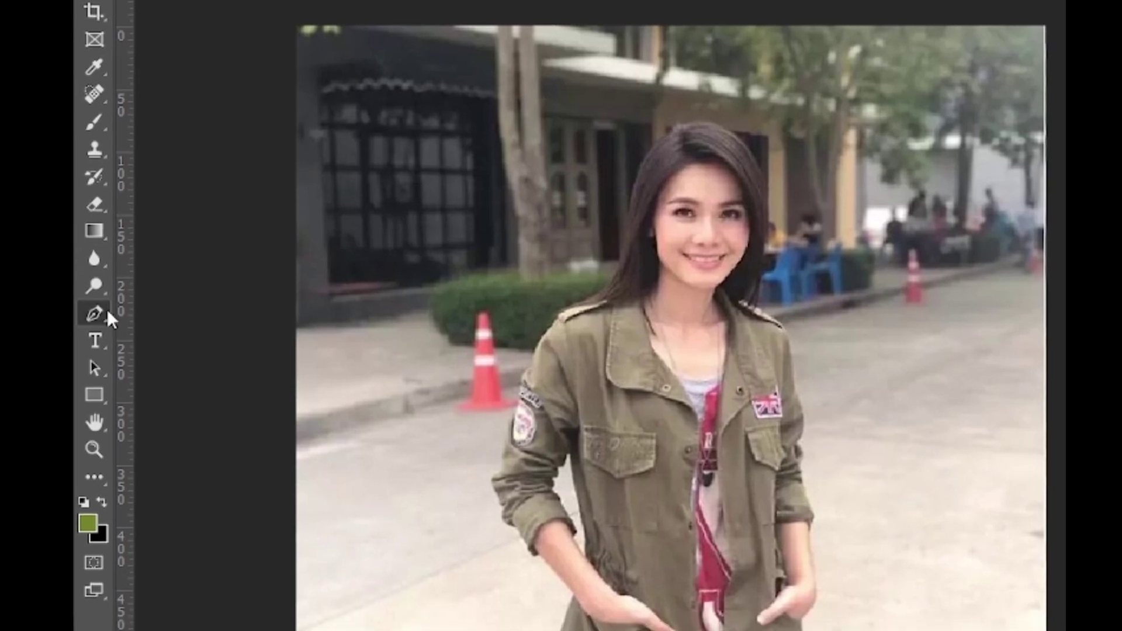
scroll(593, 611, up, 2)
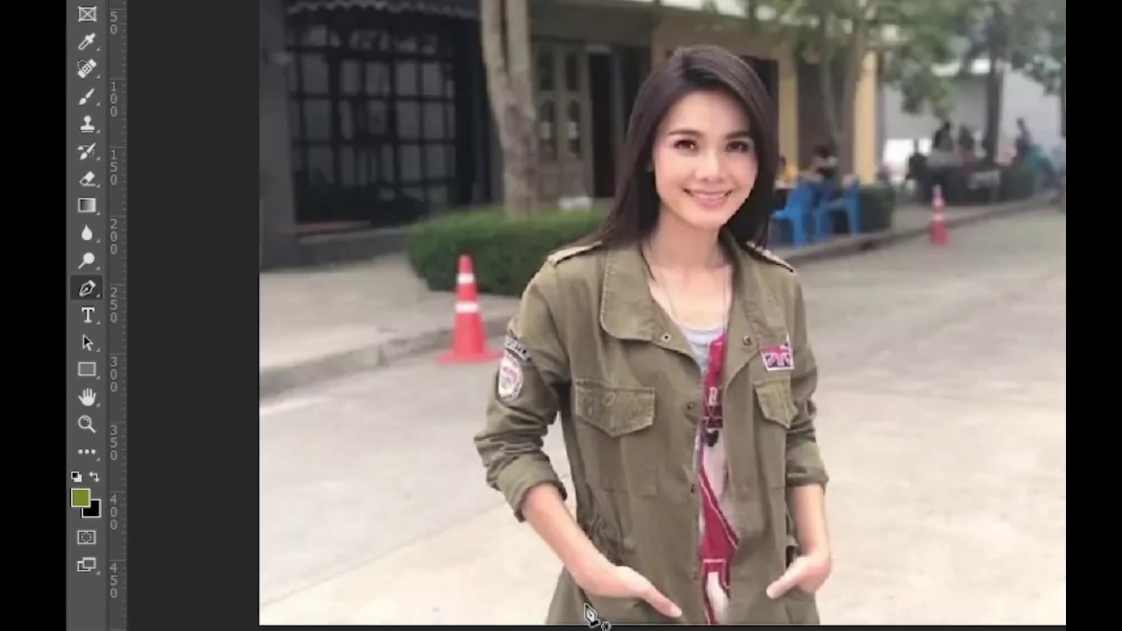
scroll(573, 593, up, 3)
scroll(555, 581, down, 2)
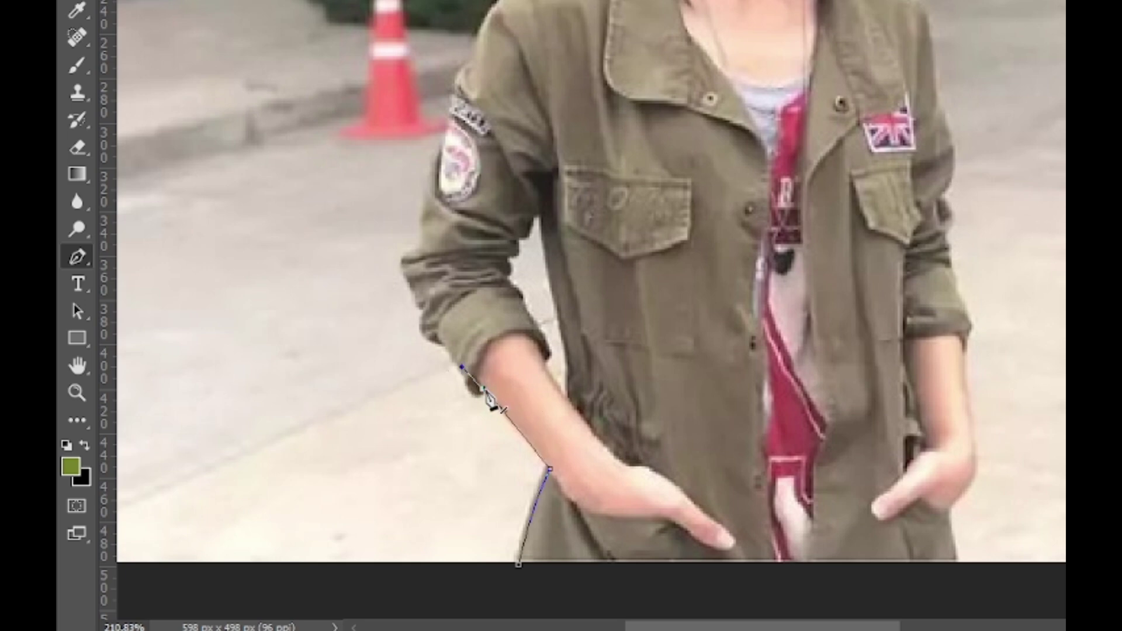
scroll(431, 418, up, 1)
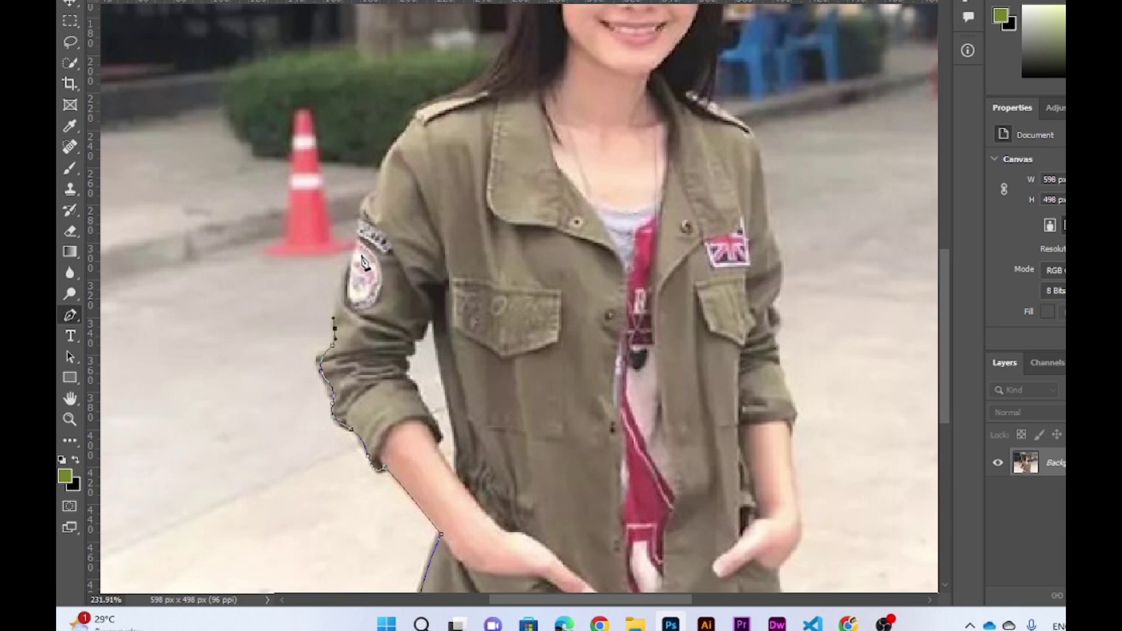
Step: Start the path up the woman's left sleeve and arm to a curved shoulder anchor
click(349, 261)
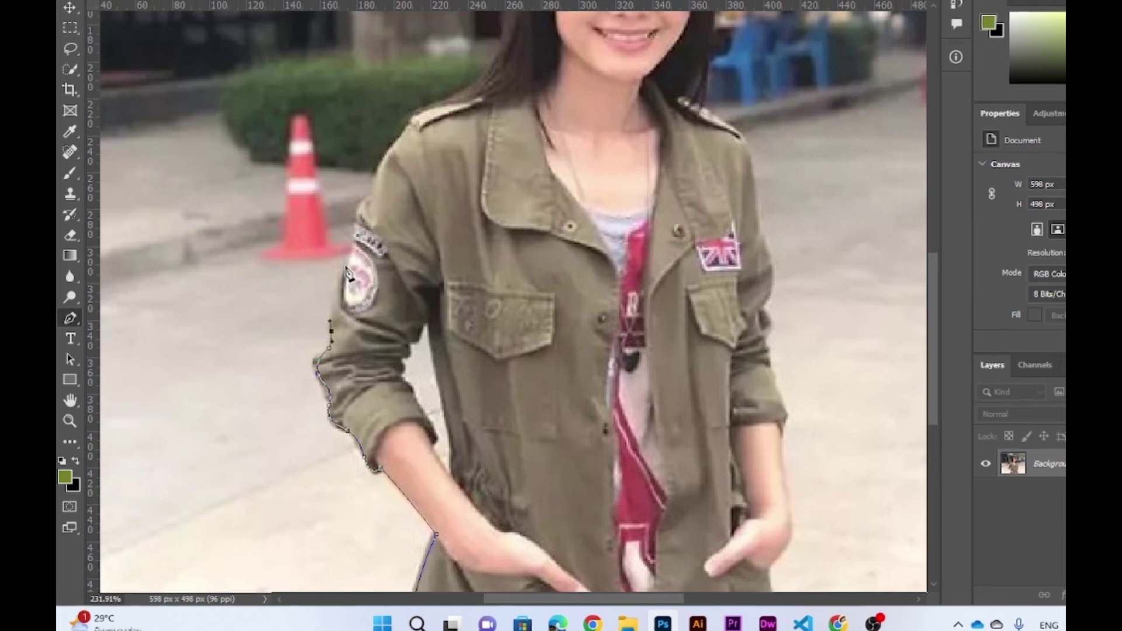
click(362, 214)
click(371, 192)
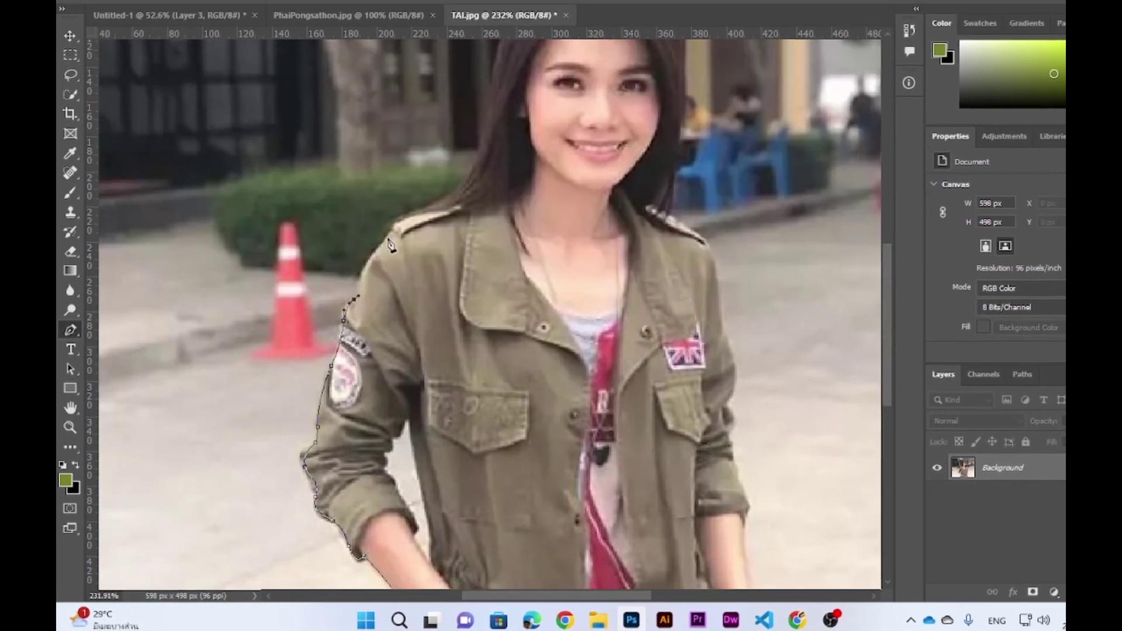
drag(396, 140, 423, 114)
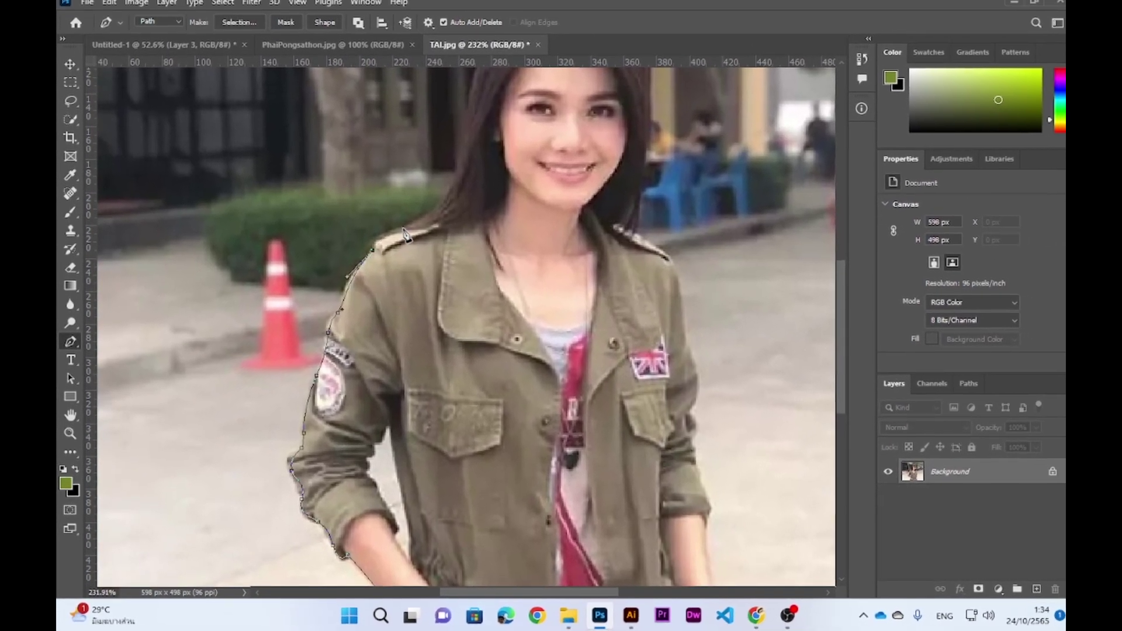
scroll(454, 236, up, 2)
Step: Curve the path along the side and over the top of her hair
click(460, 195)
scroll(459, 202, up, 5)
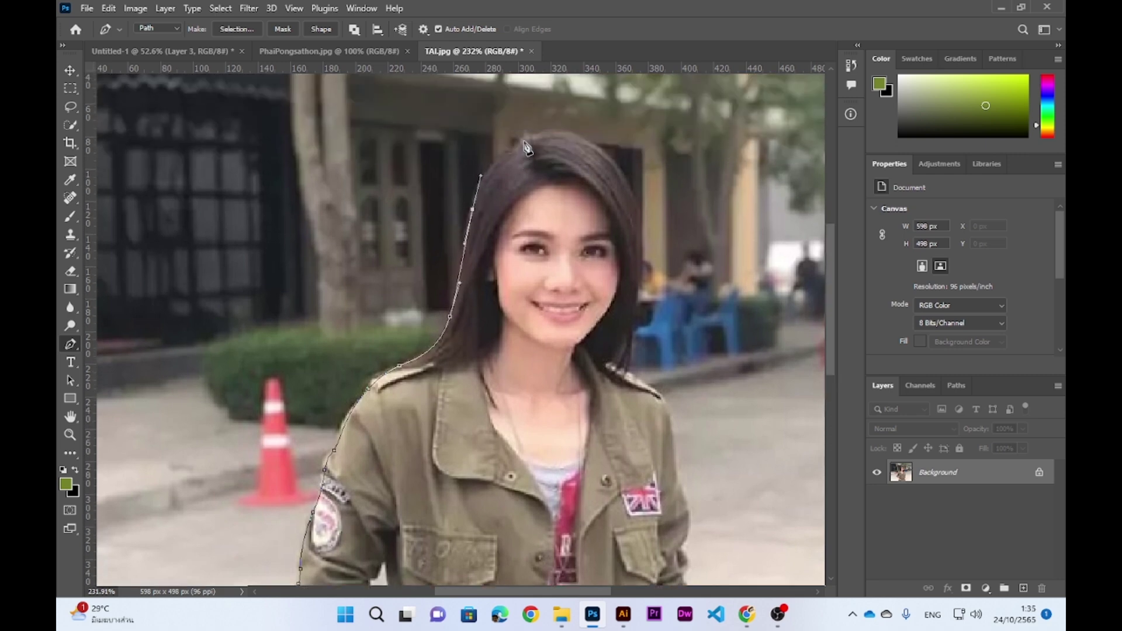
drag(543, 147, 565, 130)
scroll(634, 246, down, 3)
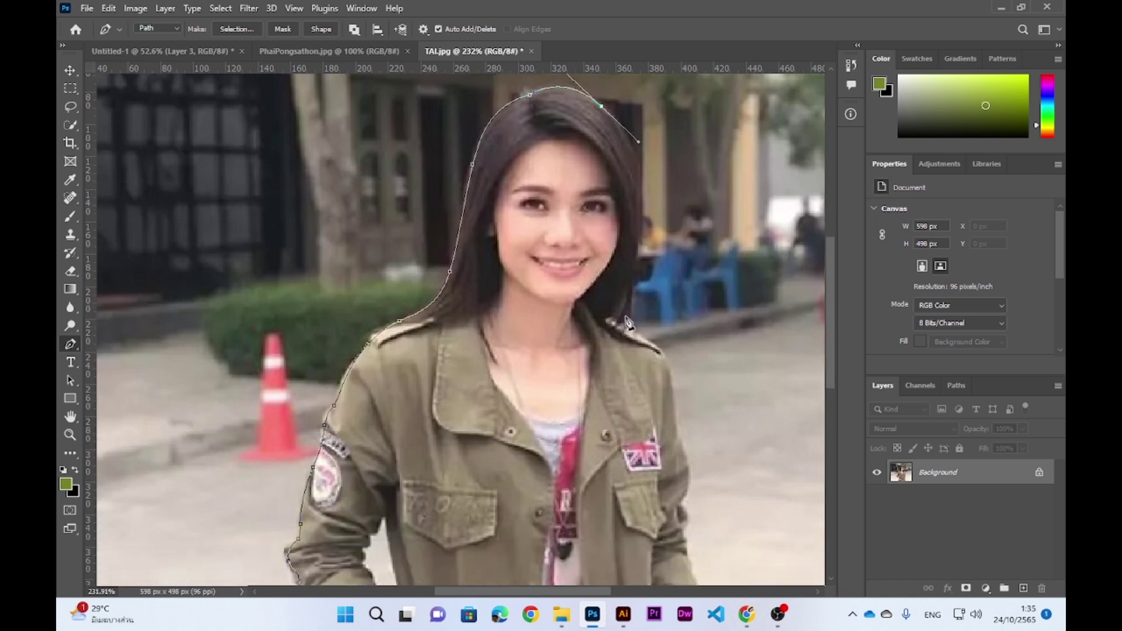
drag(601, 475, 602, 466)
Step: Trace the path across her right shoulder and curve it down the right arm
click(675, 417)
click(680, 445)
scroll(683, 445, down, 3)
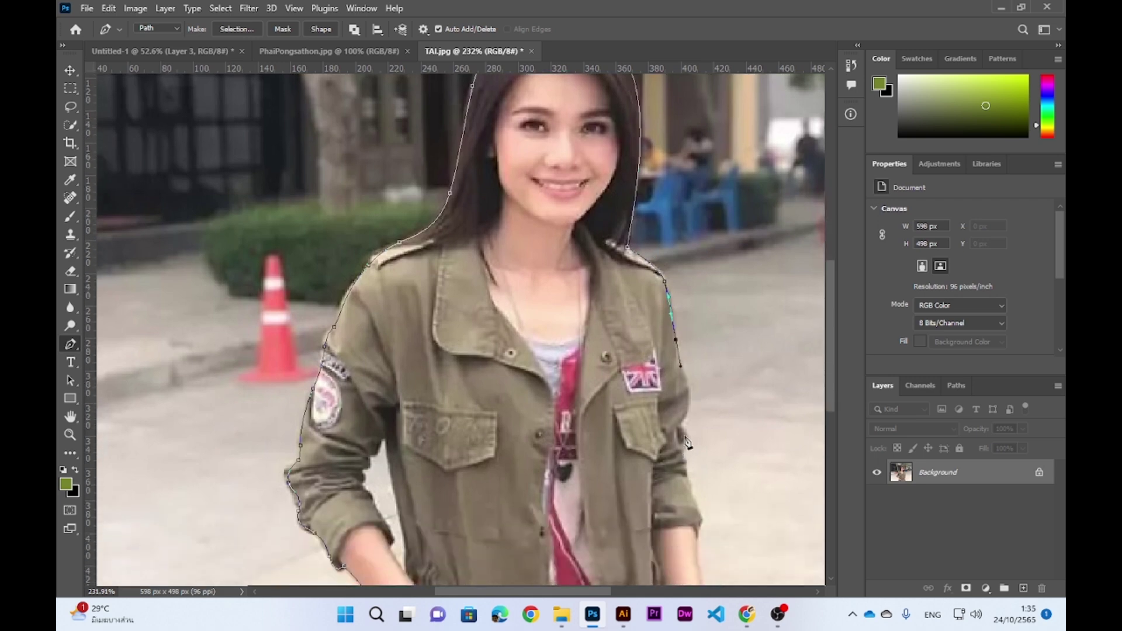
drag(683, 454, 674, 468)
click(691, 485)
scroll(696, 497, down, 1)
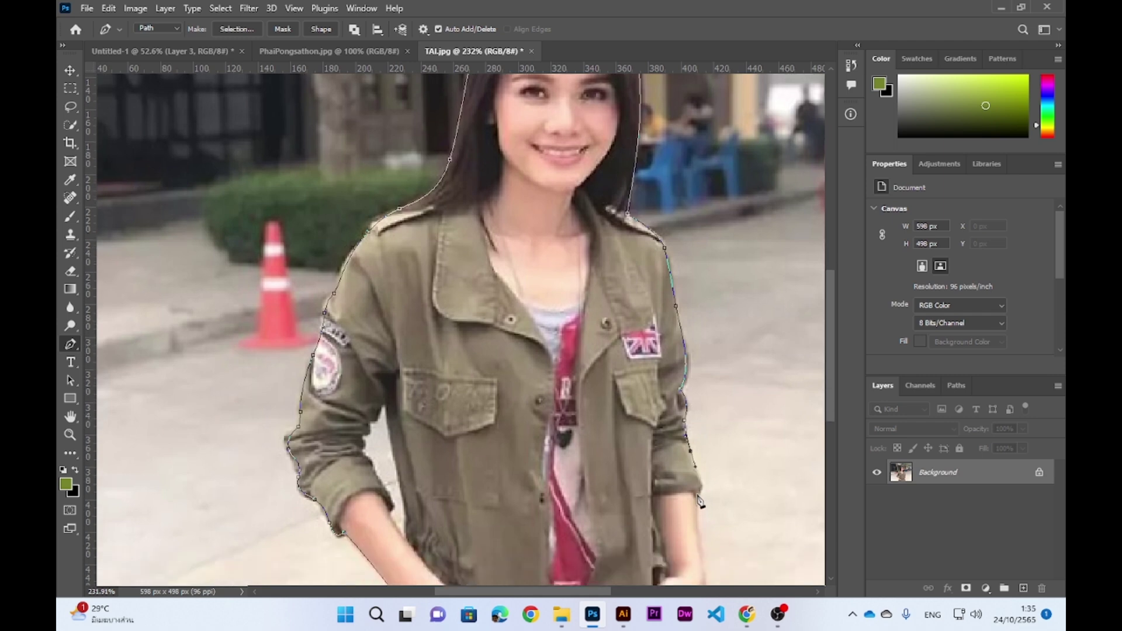
Step: Extend the path further down the right arm toward her right hand
click(701, 484)
scroll(699, 504, down, 3)
scroll(703, 433, down, 1)
click(703, 421)
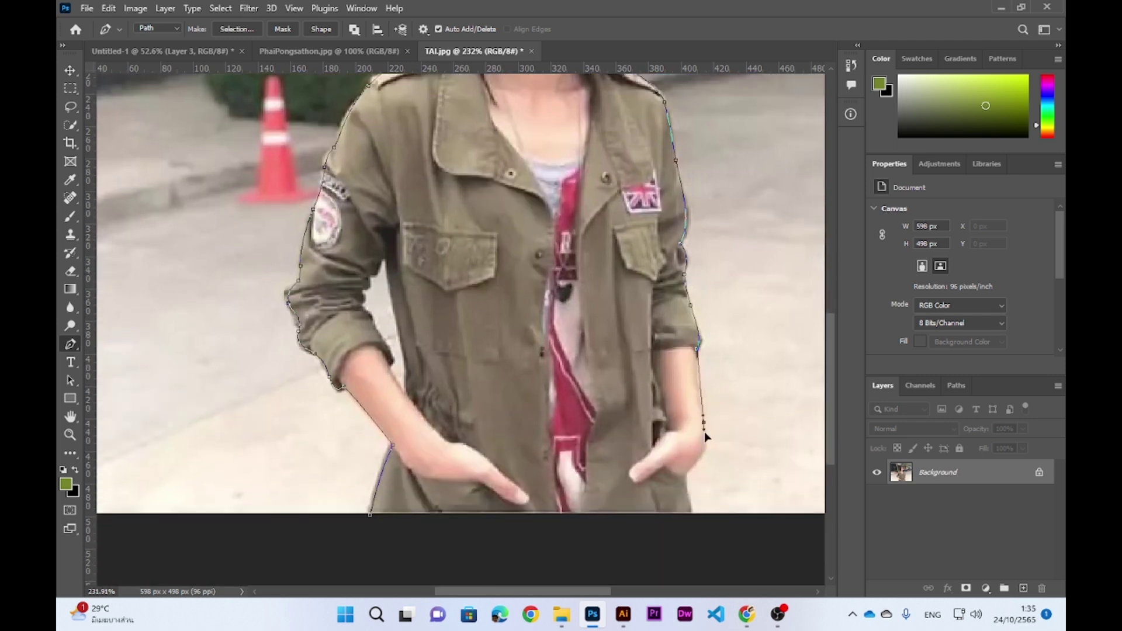
click(685, 477)
scroll(702, 462, down, 2)
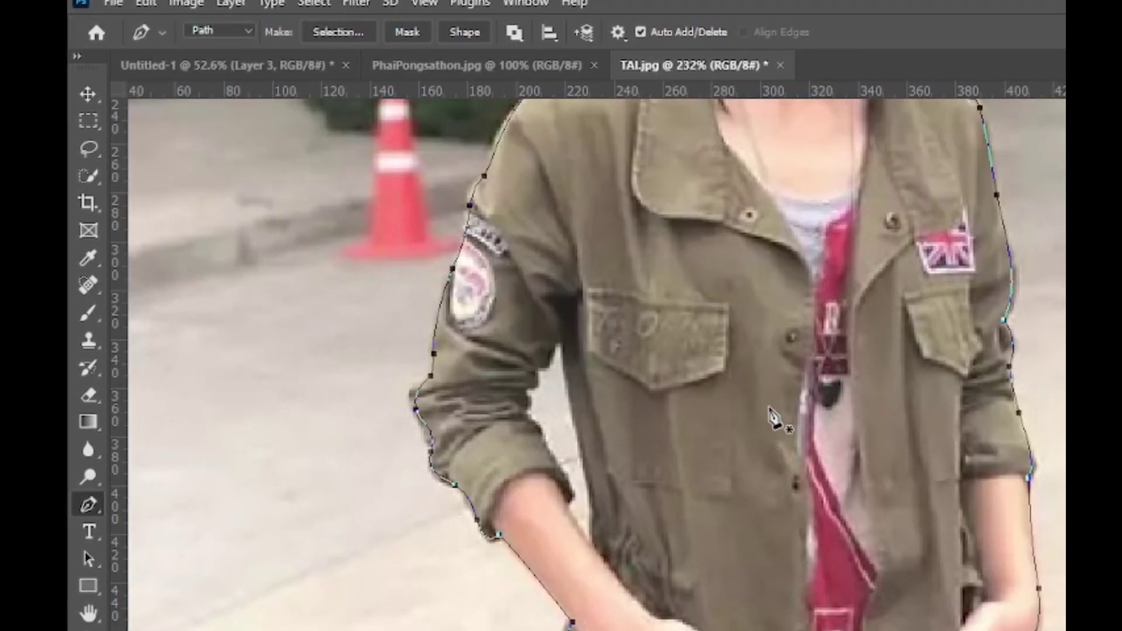
scroll(776, 413, up, 2)
scroll(789, 403, up, 4)
scroll(802, 393, up, 2)
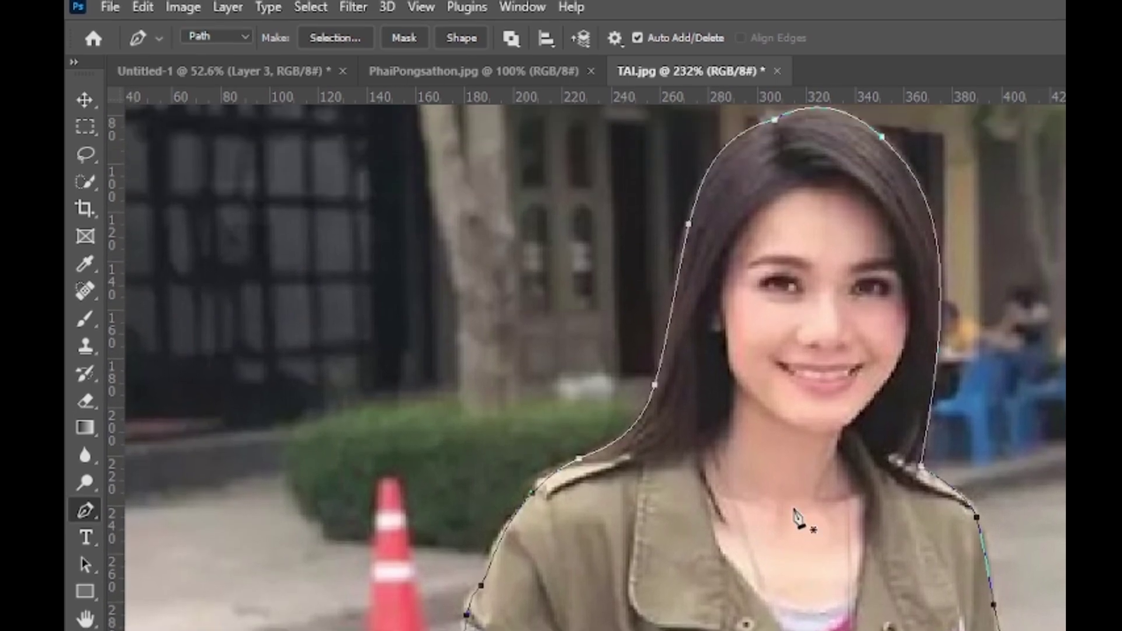
scroll(760, 363, up, 2)
Step: Convert the traced path into a selection of the woman
right_click(798, 272)
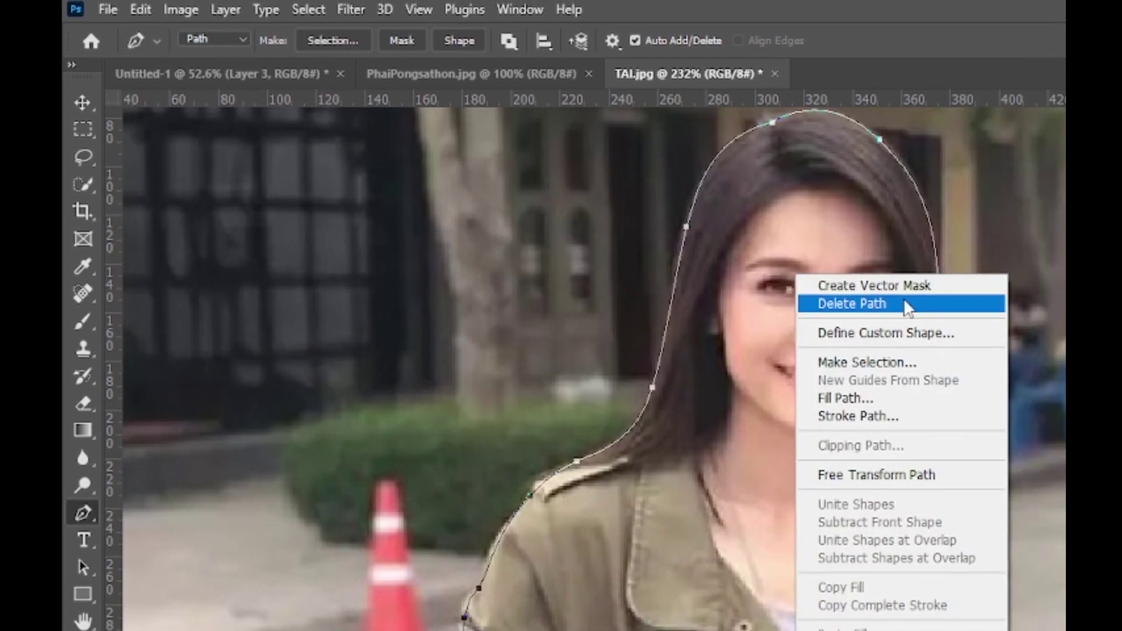
click(865, 363)
click(912, 233)
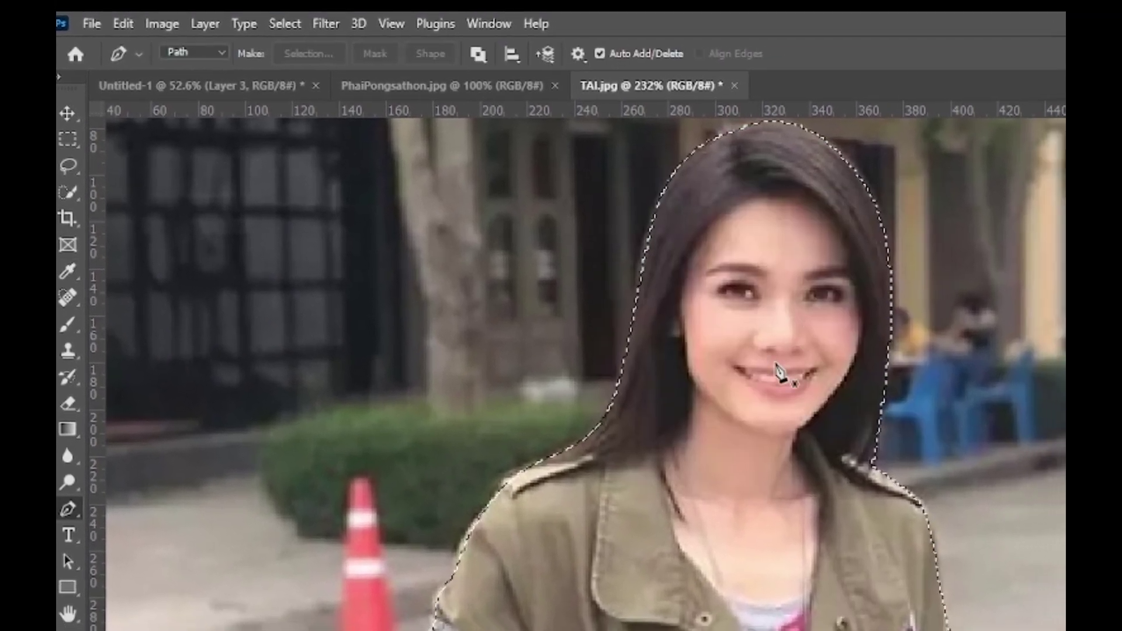
Step: Copy the woman and paste her into the Untitled-1 cover as Layer 4
click(120, 24)
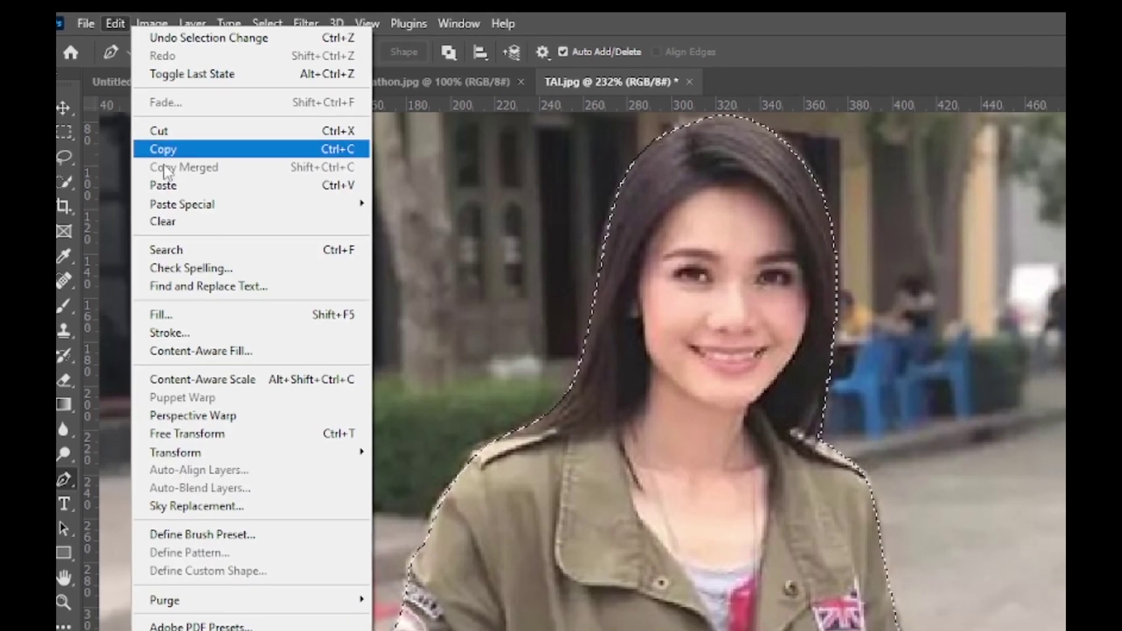
click(167, 151)
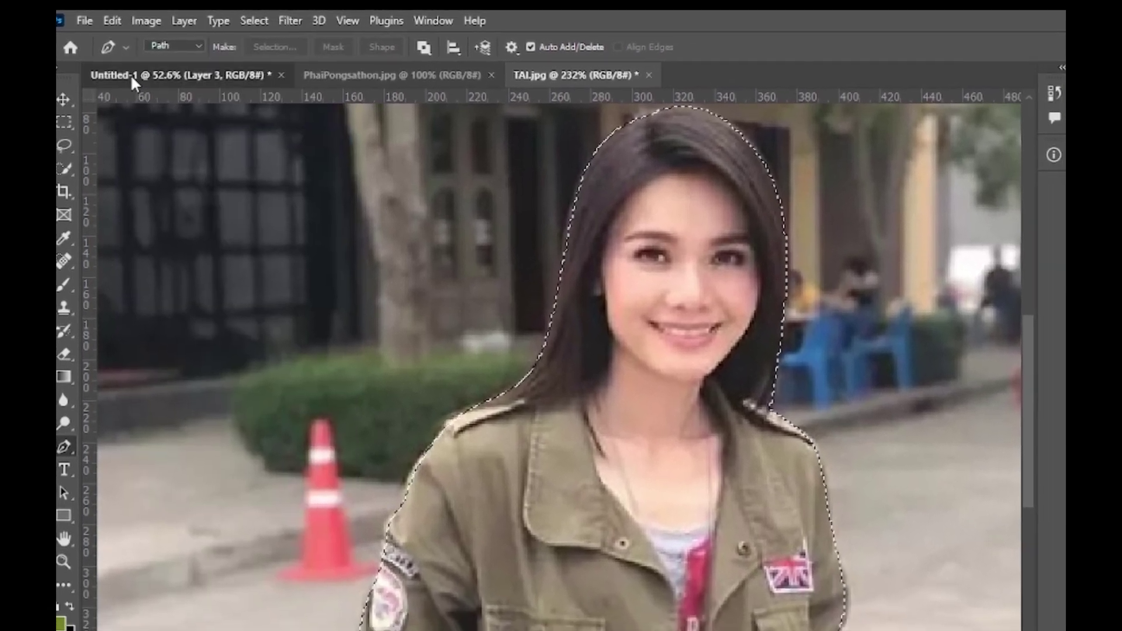
click(133, 75)
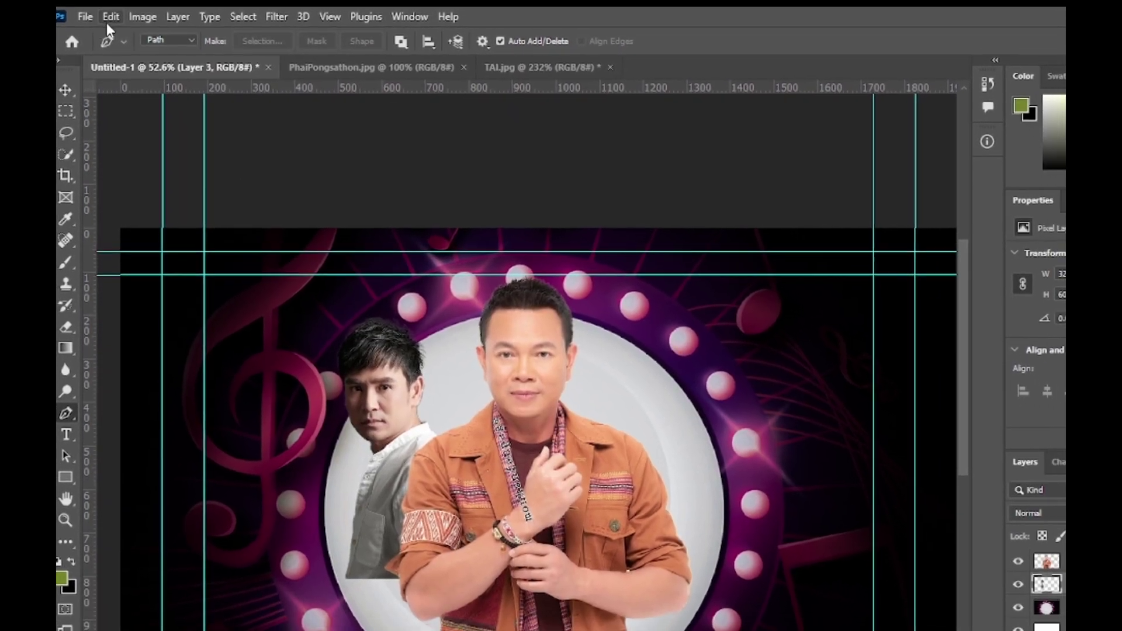
click(111, 17)
click(149, 147)
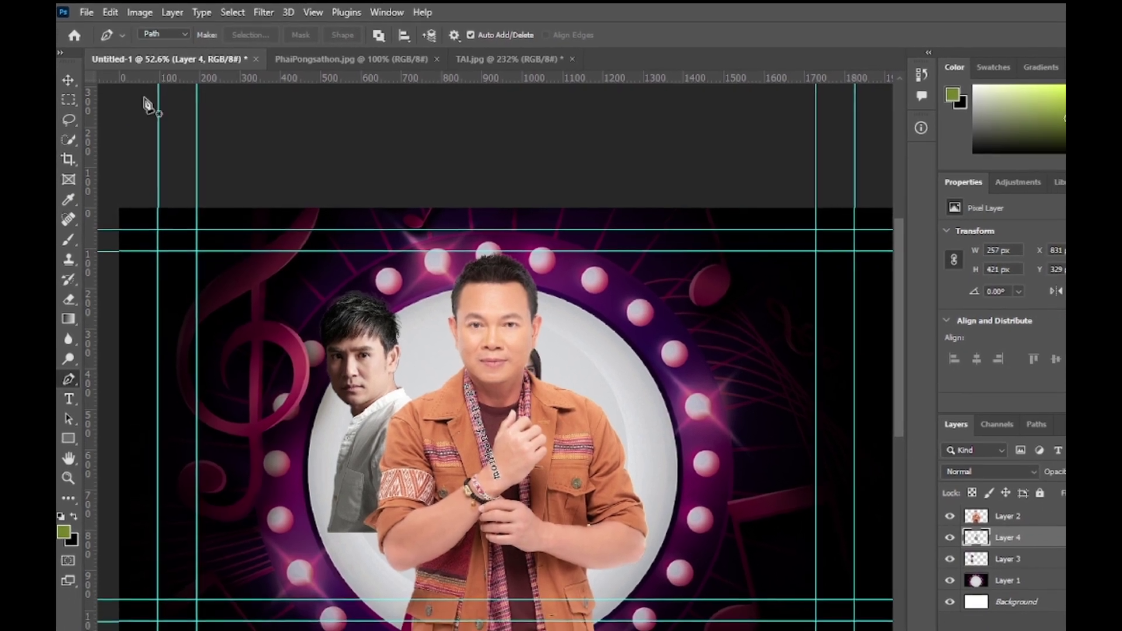
Step: Move the woman to the ring's right side and scale her to about 164%
click(68, 81)
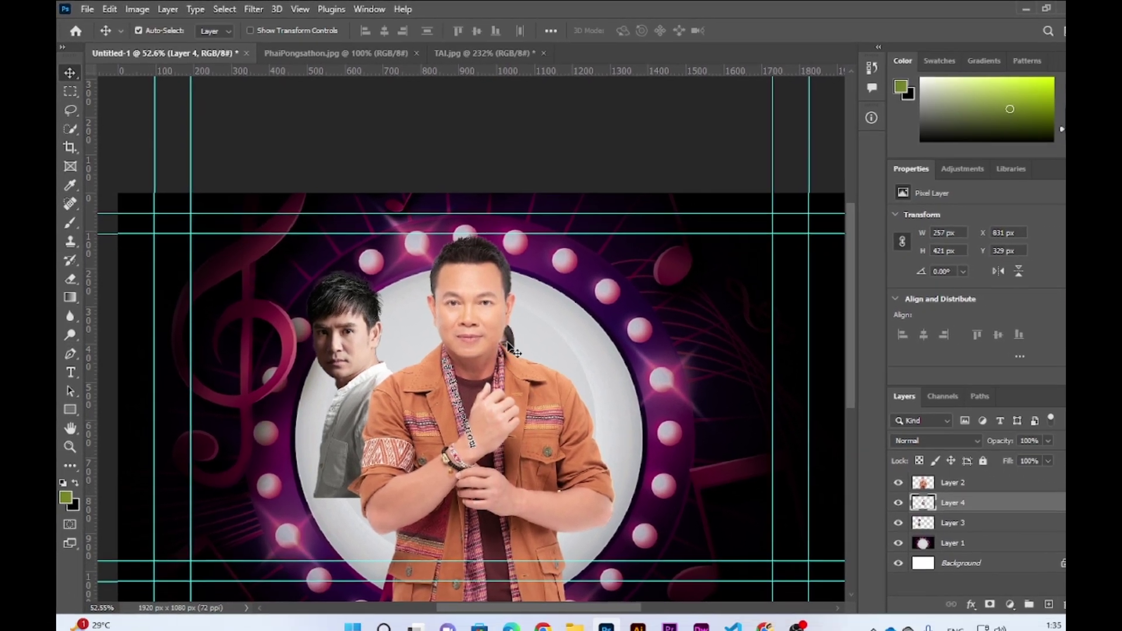
drag(513, 350, 603, 328)
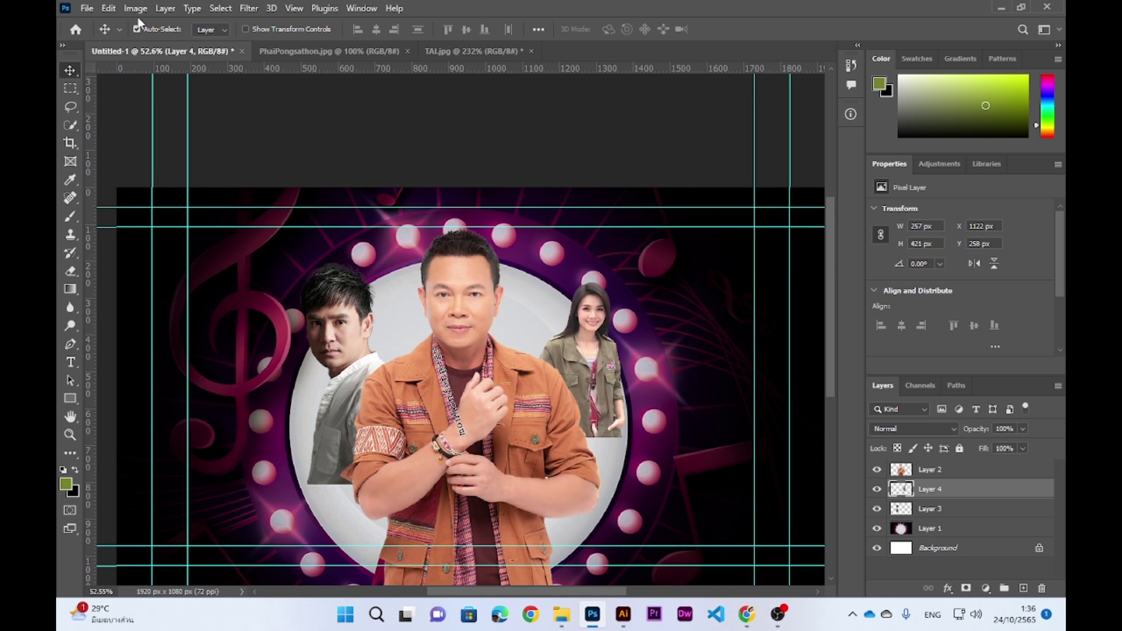
click(109, 8)
click(196, 312)
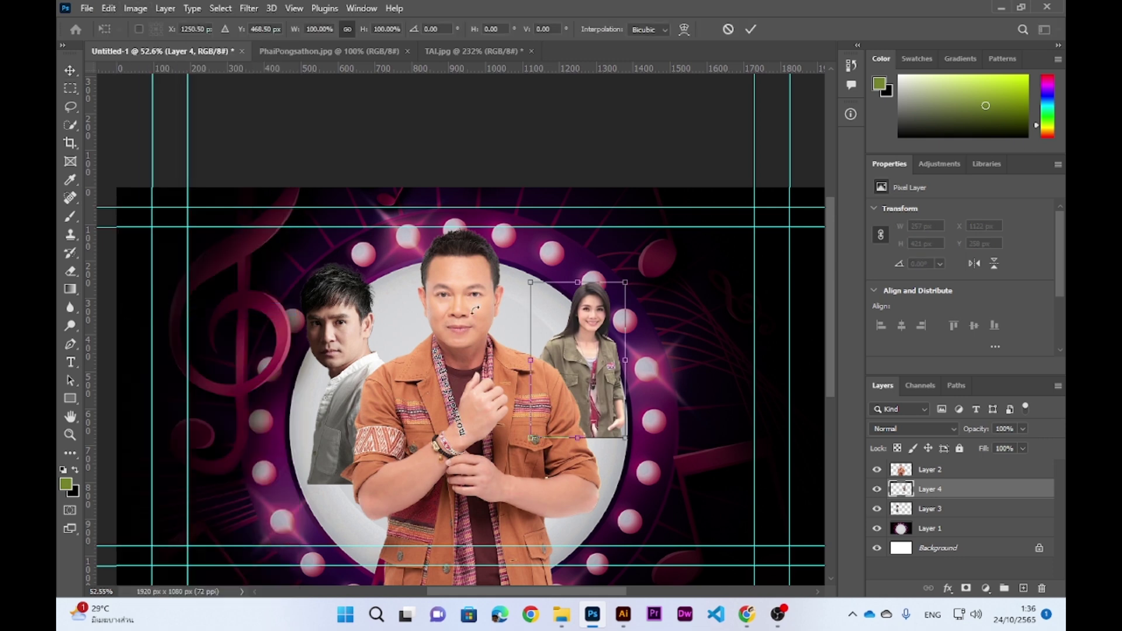
drag(623, 446, 681, 532)
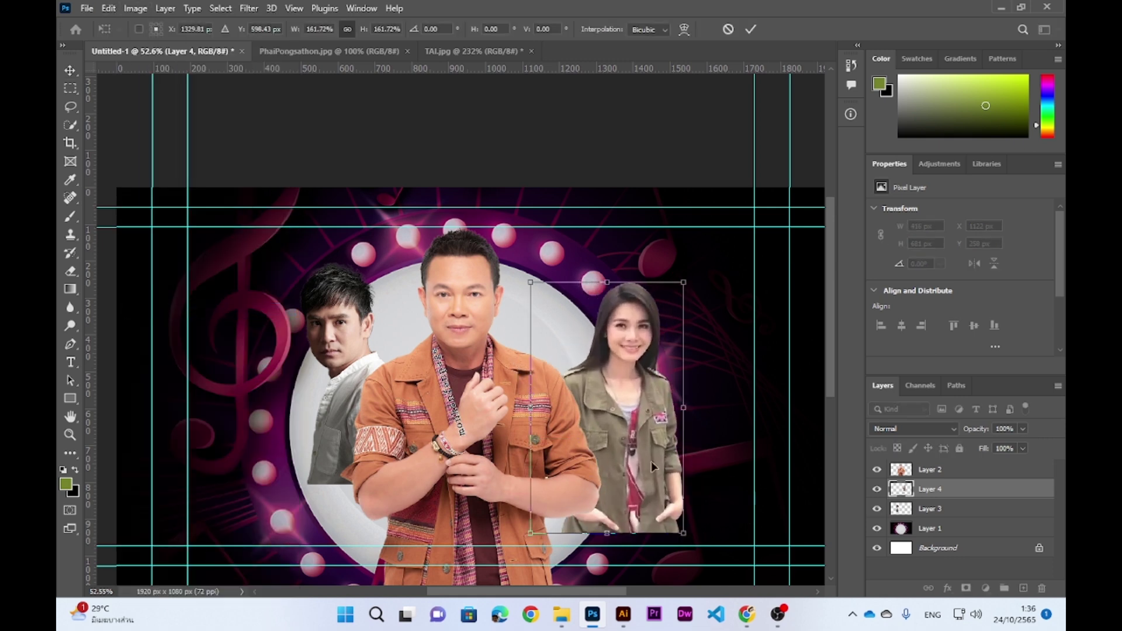
mouse_move(627, 447)
mouse_down()
mouse_move(578, 448)
mouse_move(575, 433)
mouse_up()
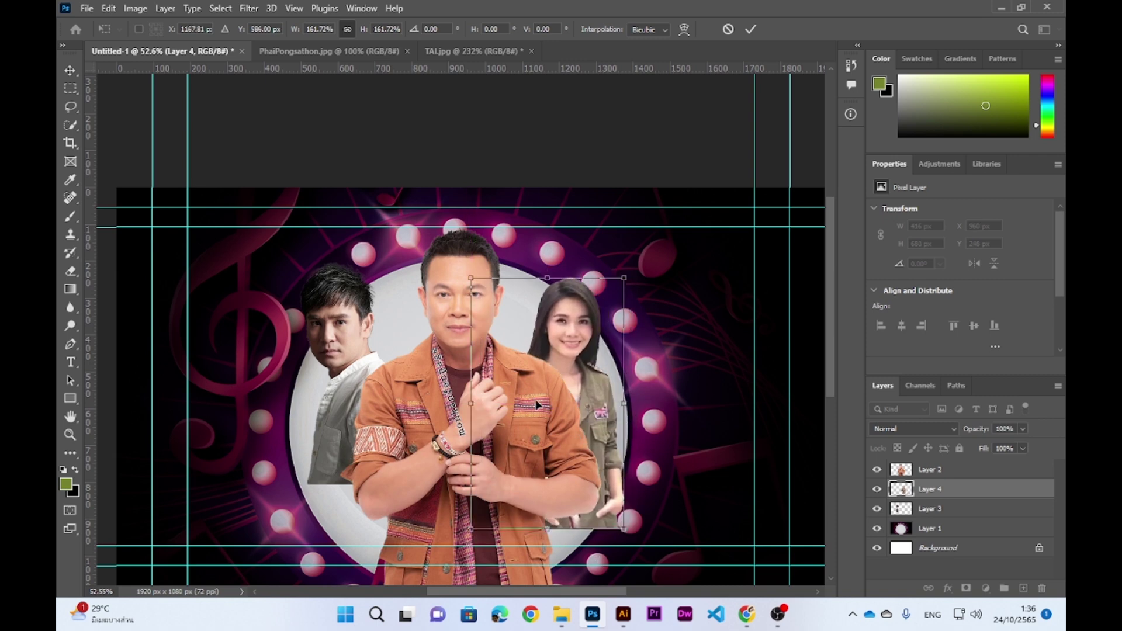
drag(472, 279, 469, 273)
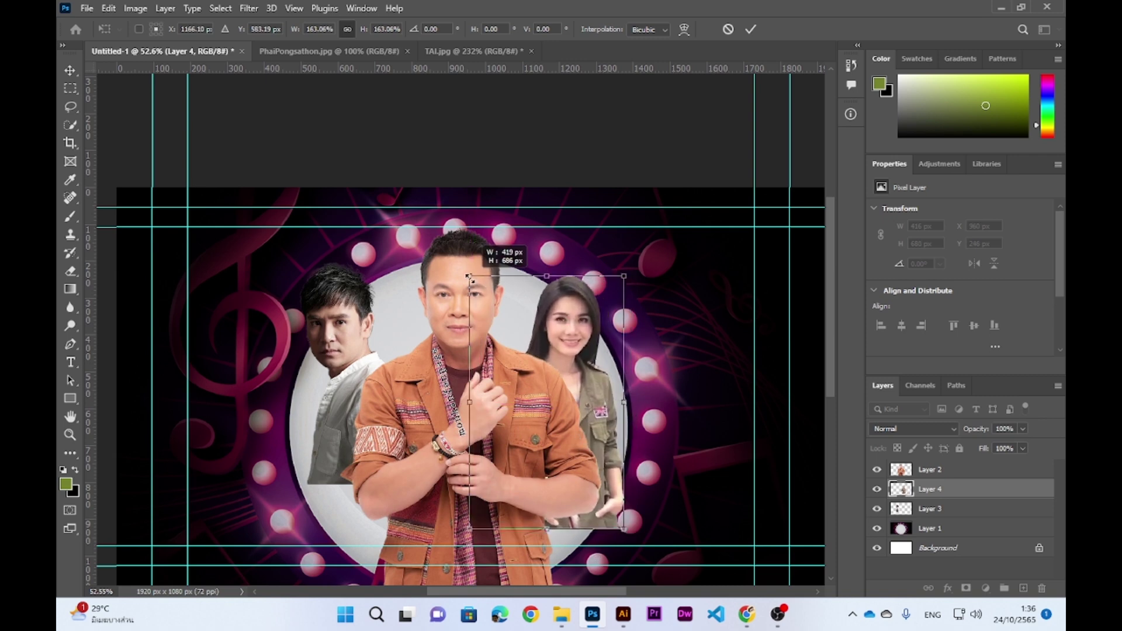
drag(577, 365, 580, 359)
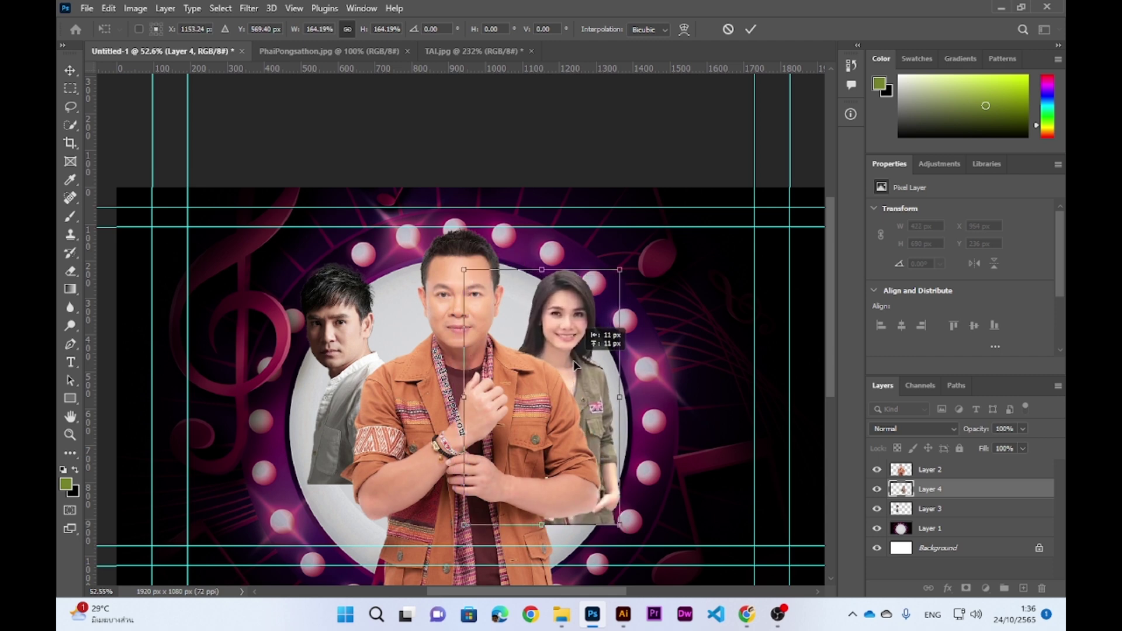
key(Return)
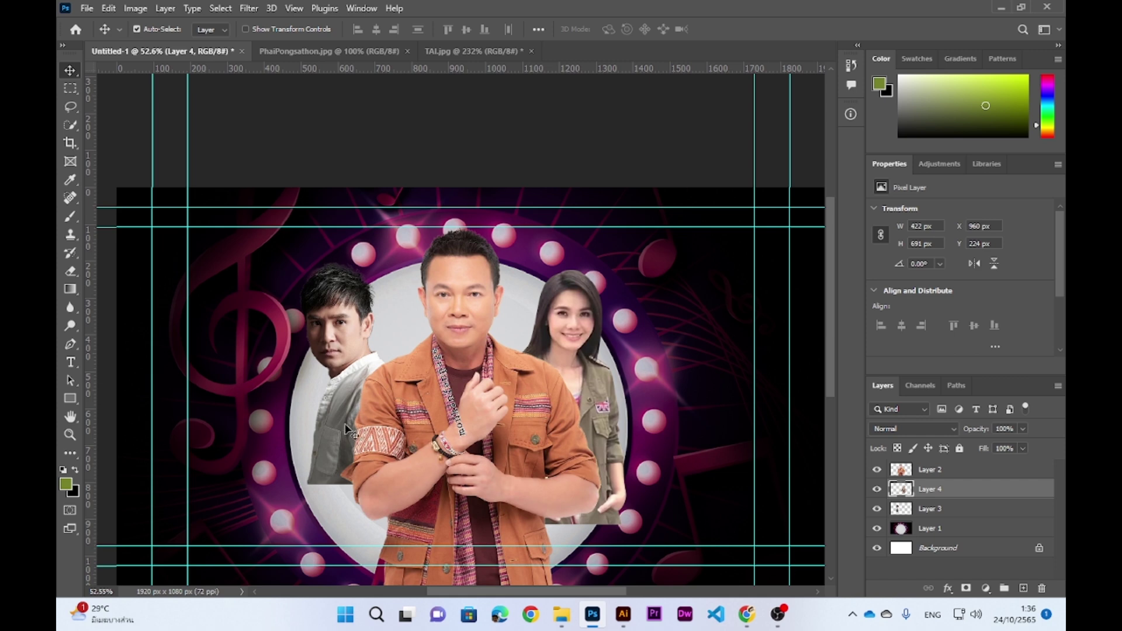
Step: Nudge the left man slightly, then move the woman's Layer 4 lower in the ring
drag(339, 320, 345, 328)
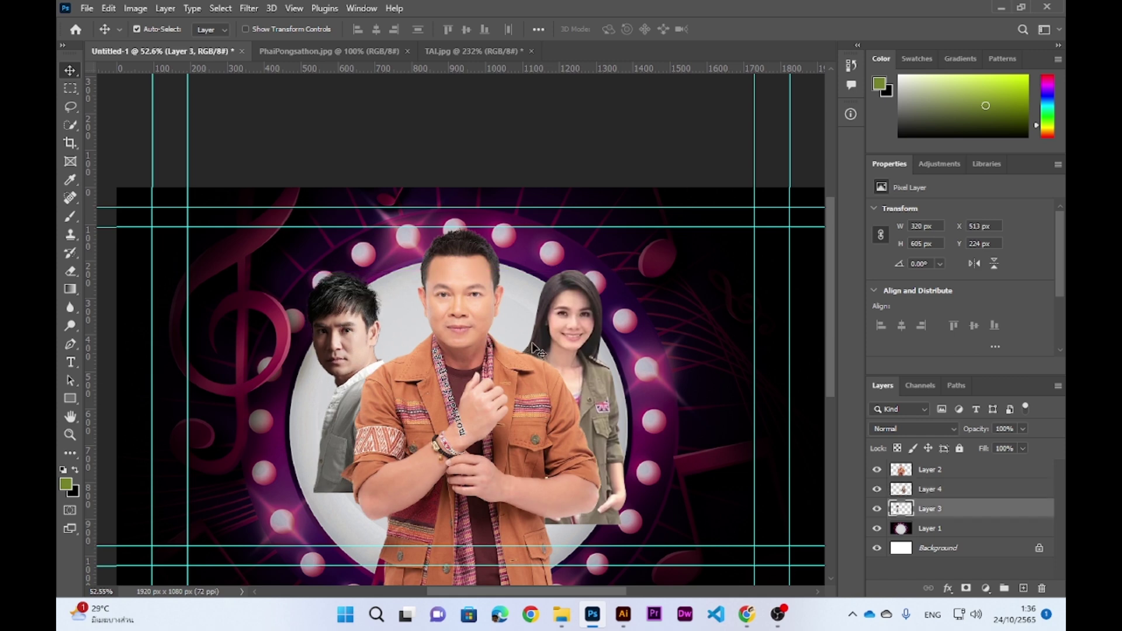
right_click(574, 335)
click(587, 339)
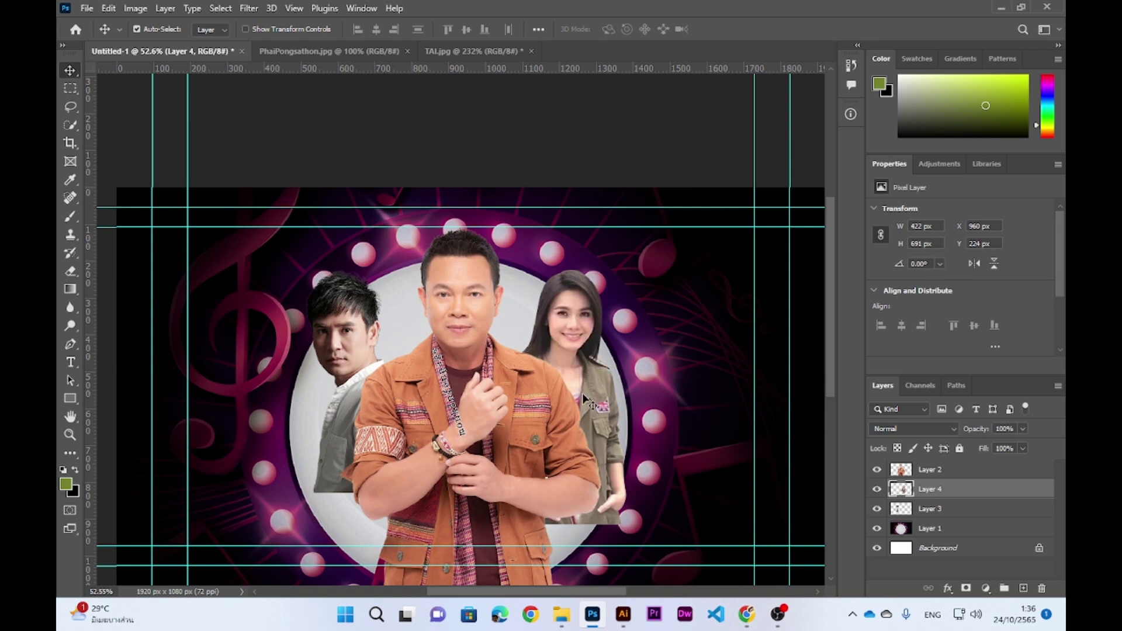
drag(578, 366, 594, 377)
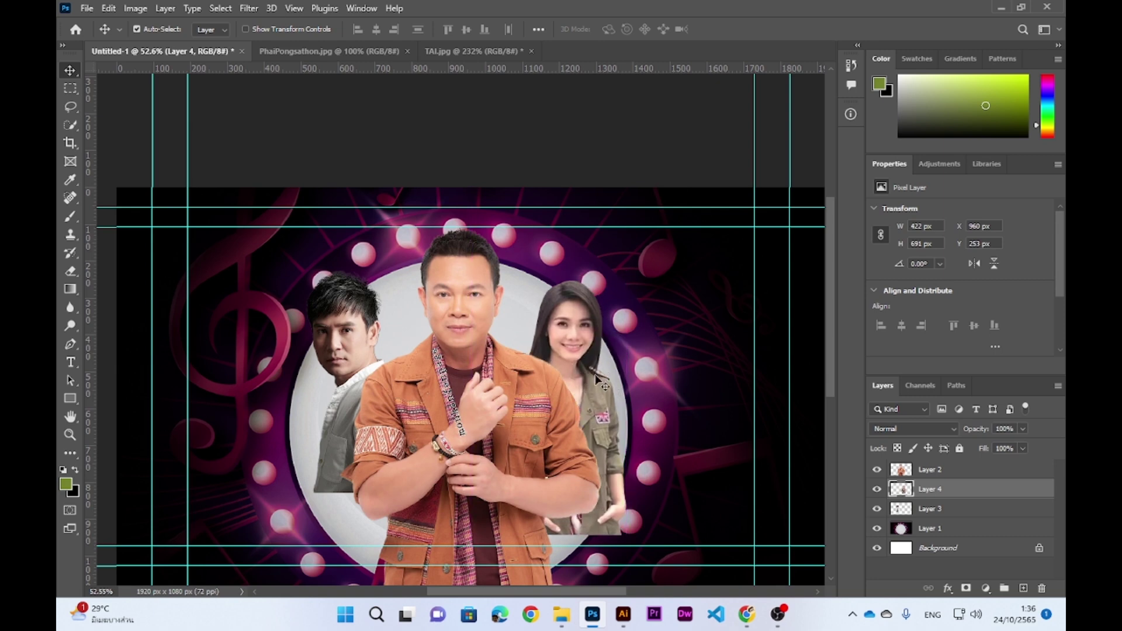
Step: Add a layer mask to Layer 2 and gradient-fade the central man's lower body
right_click(476, 299)
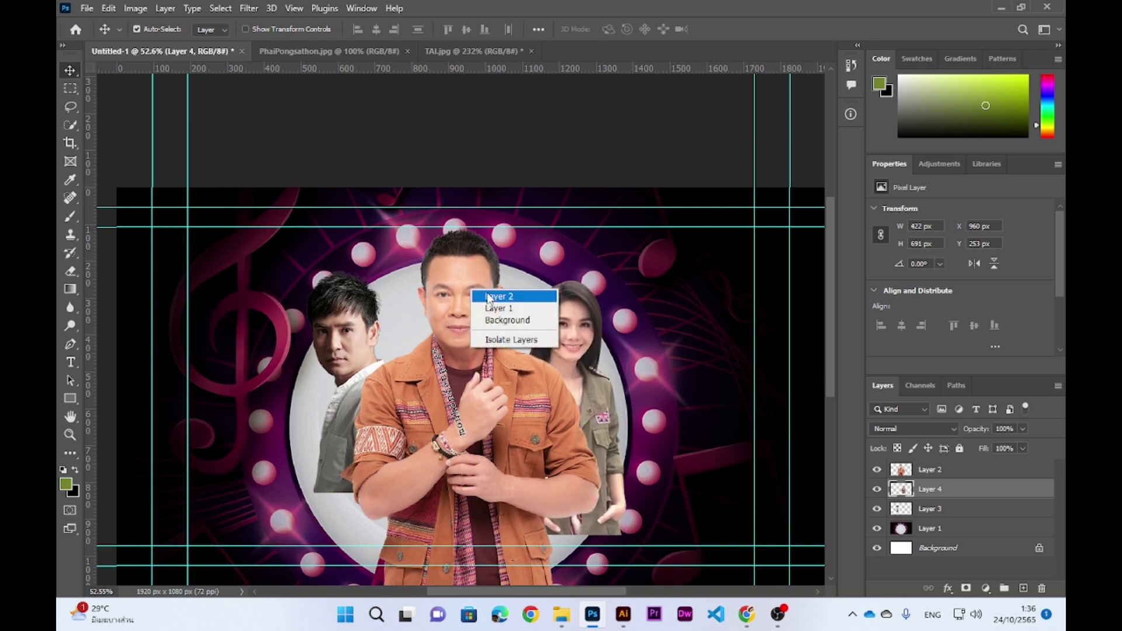
click(485, 302)
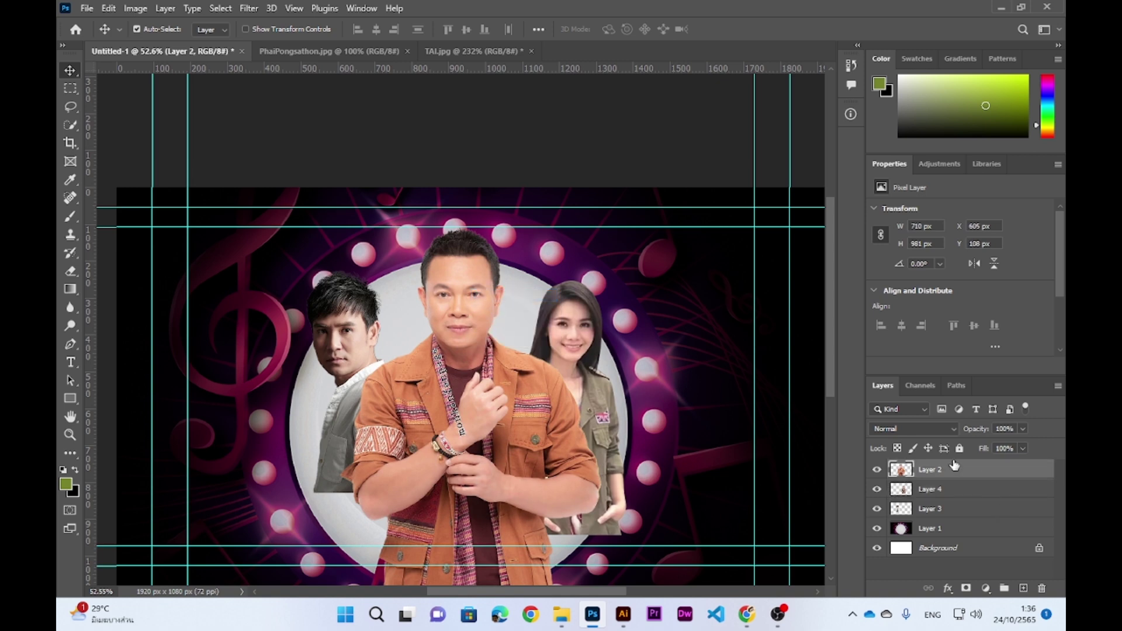
click(967, 588)
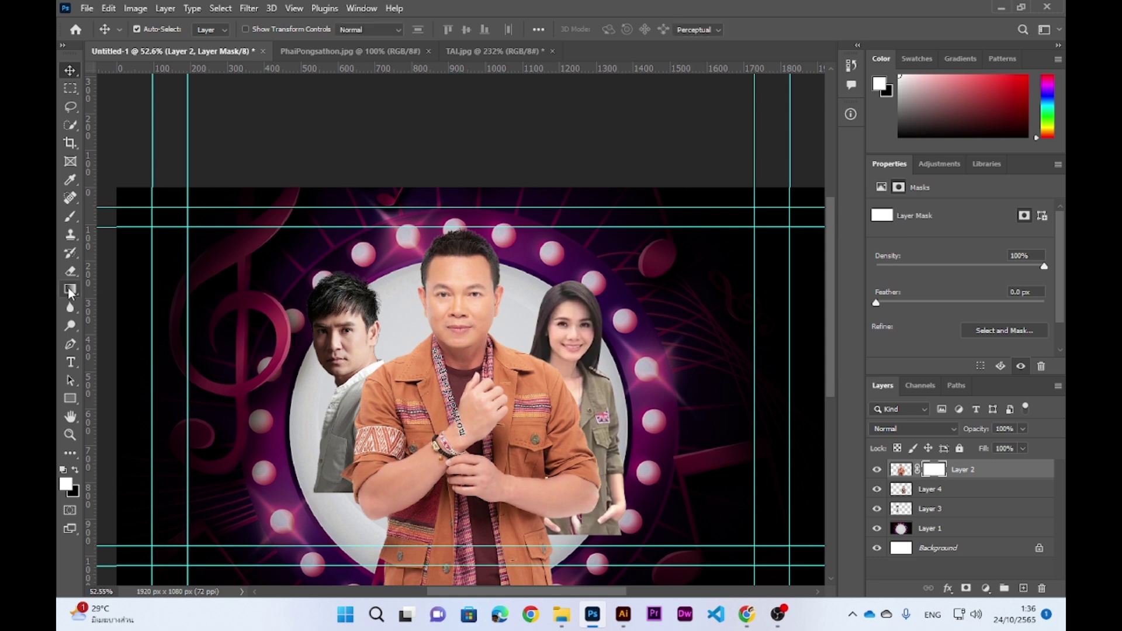
click(71, 290)
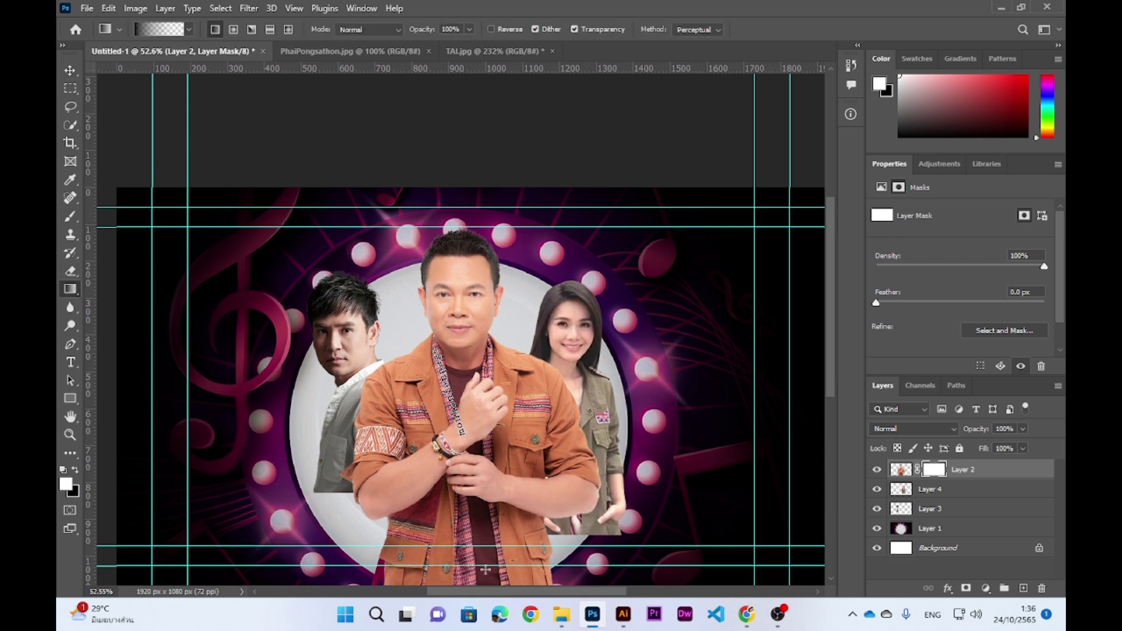
drag(482, 579, 483, 443)
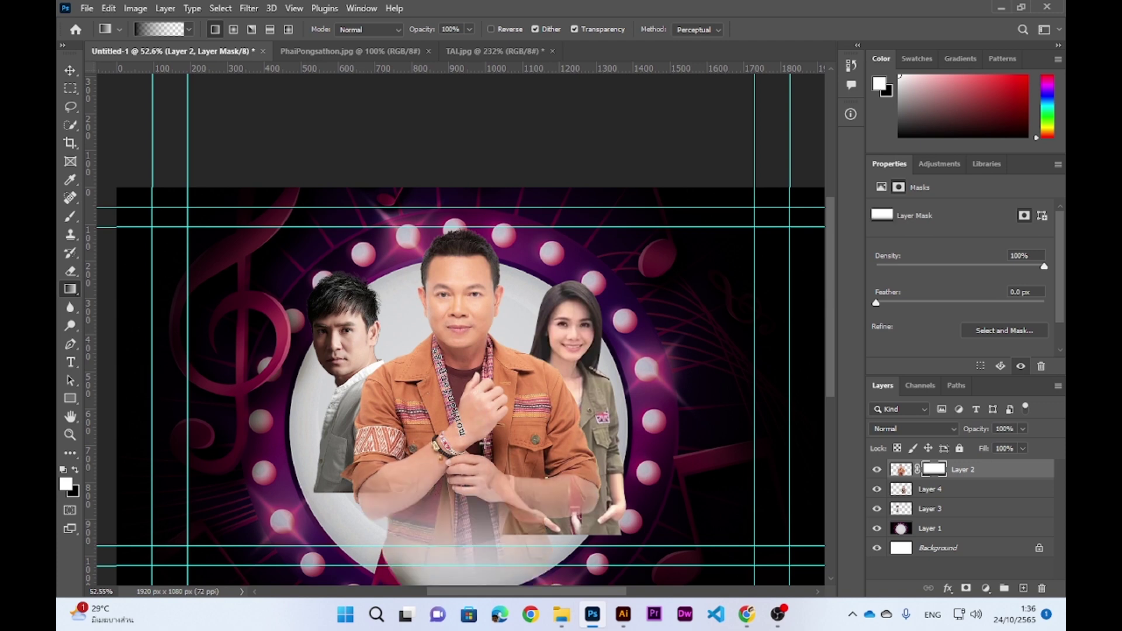
drag(473, 577, 469, 416)
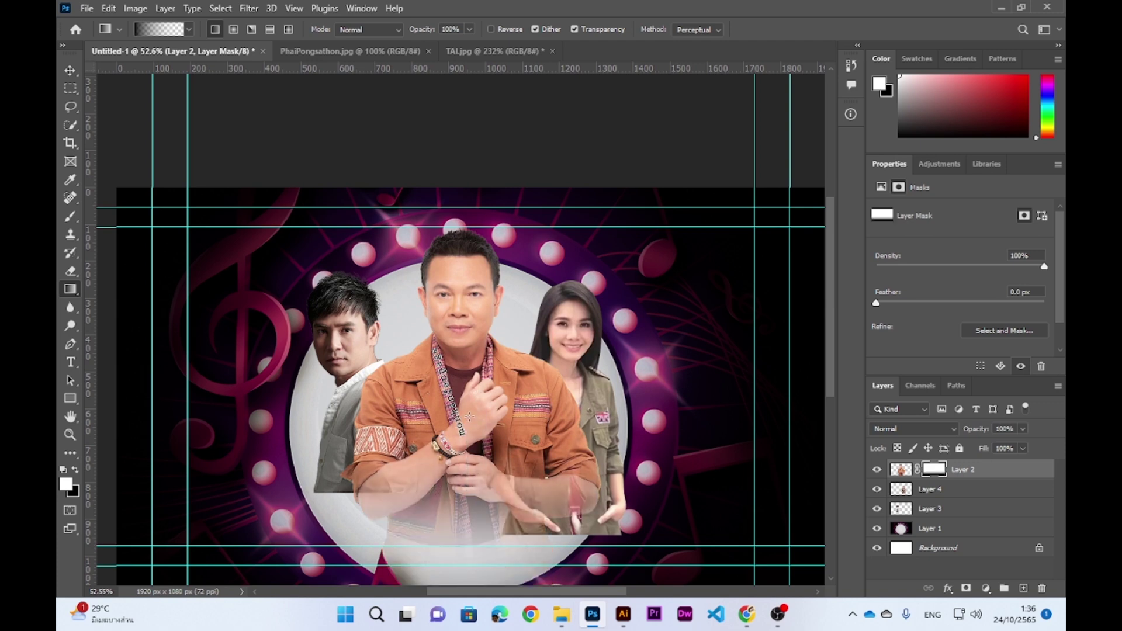
click(70, 71)
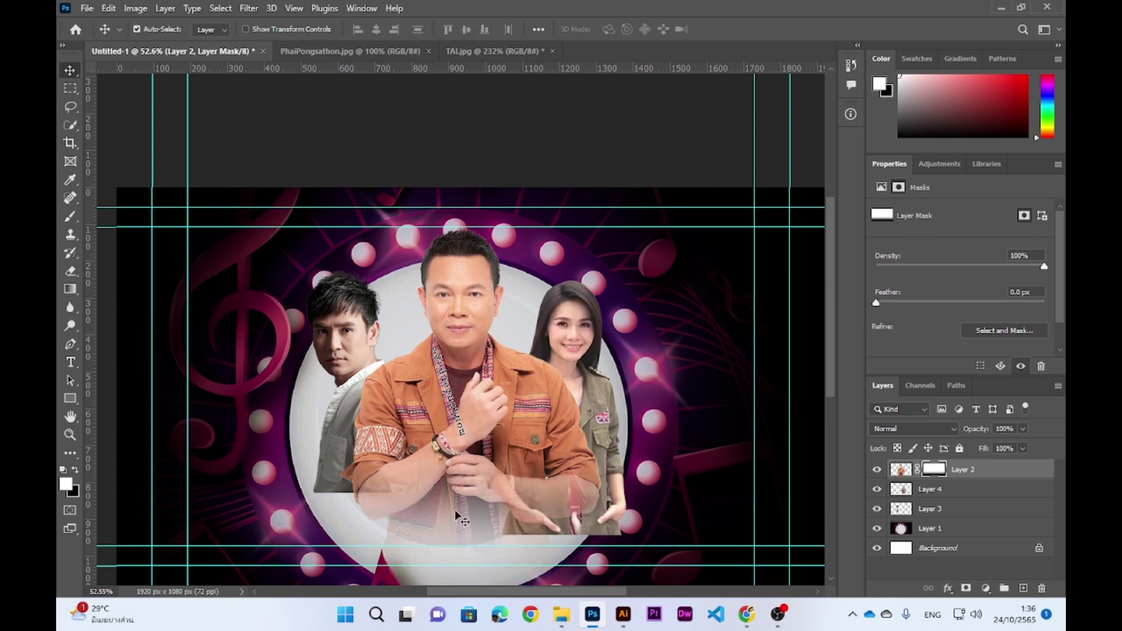
Step: Add a layer mask to Layer 4 and gradient-fade the woman's hands and jacket
right_click(567, 321)
click(581, 329)
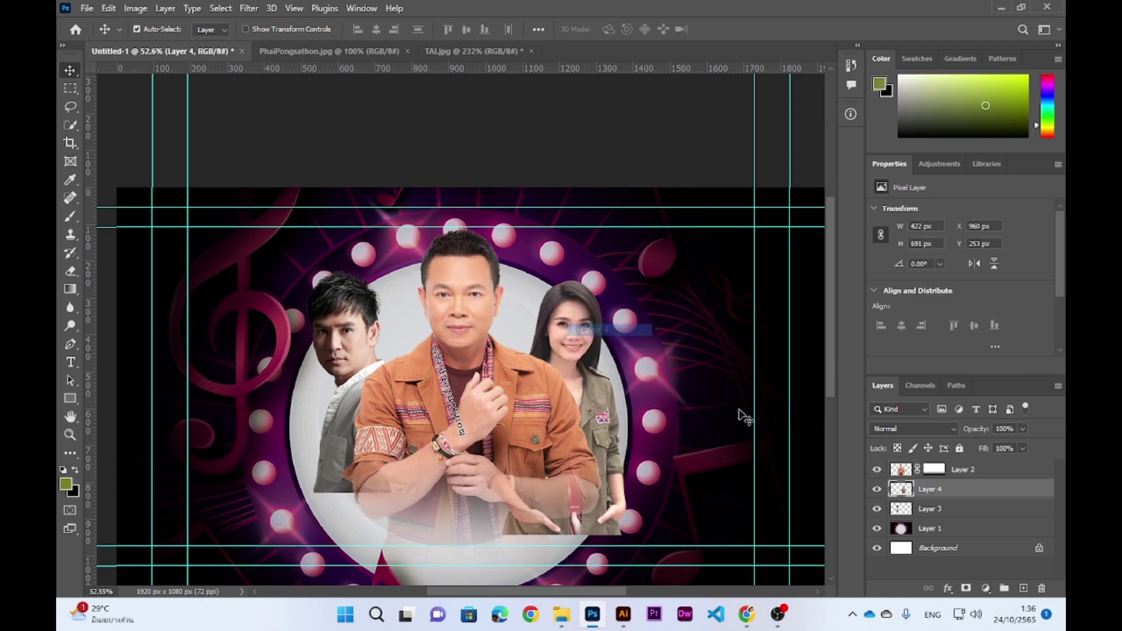
click(966, 588)
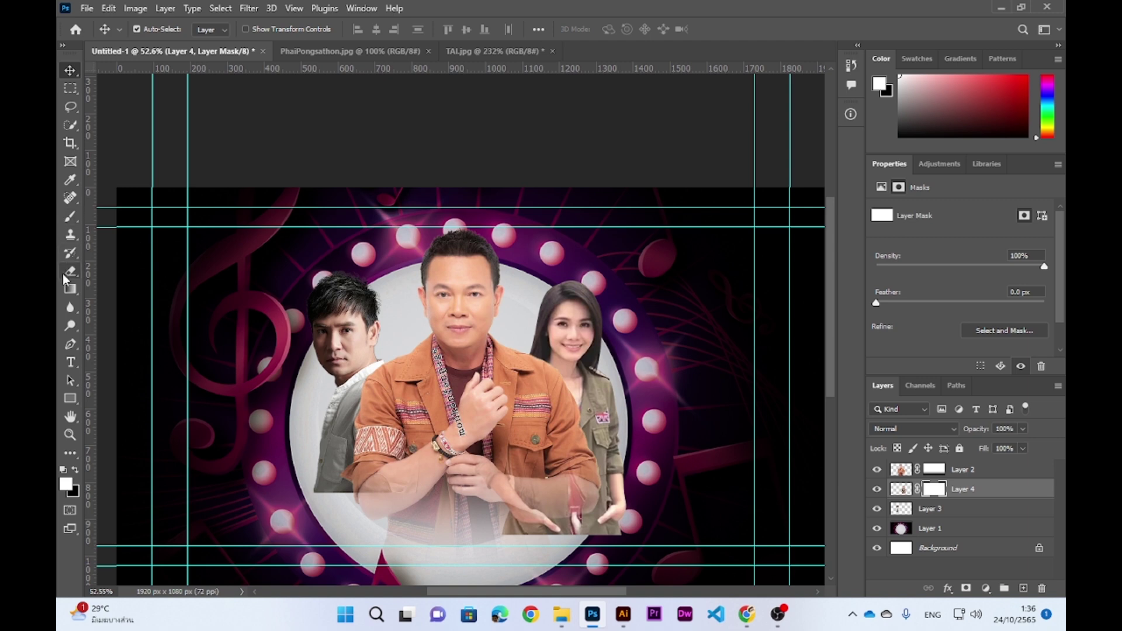
click(70, 289)
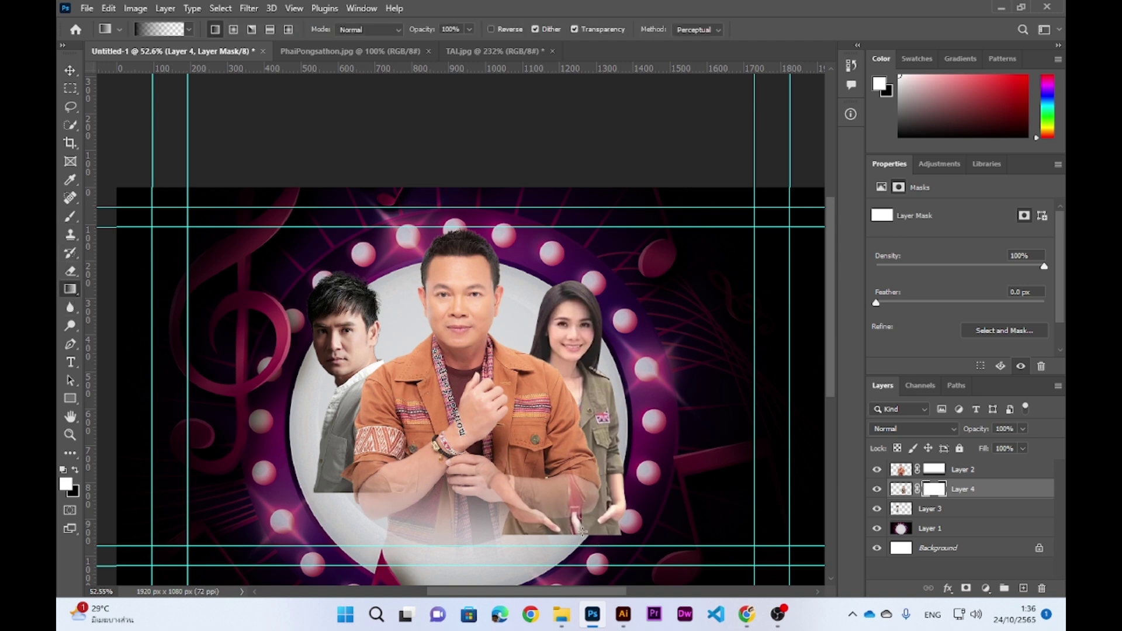
drag(583, 531, 583, 395)
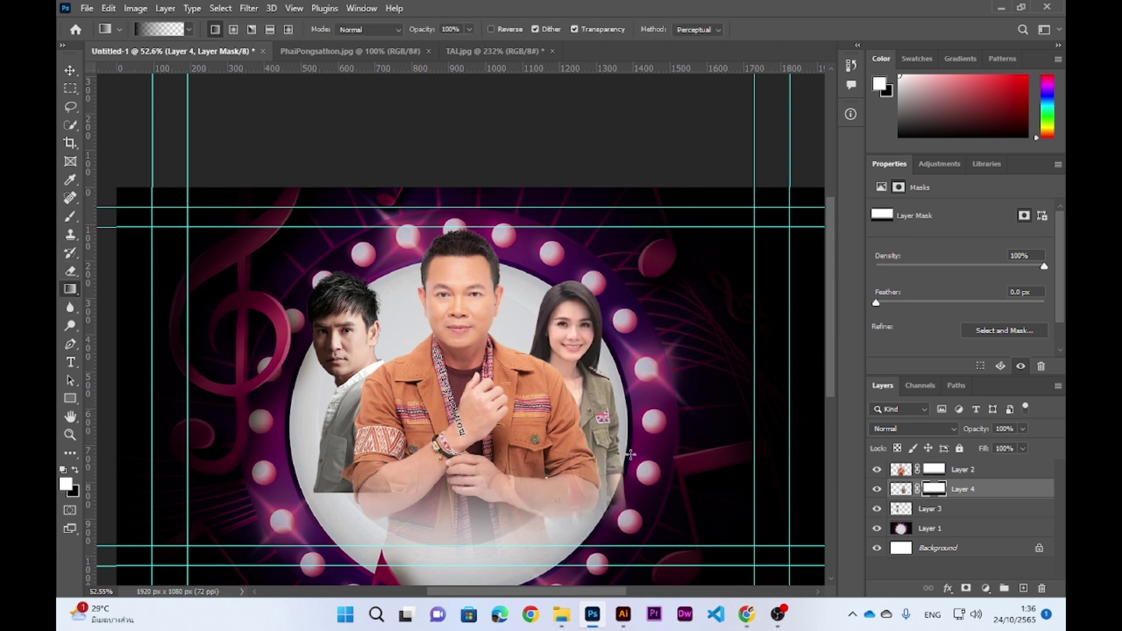
drag(586, 522, 589, 389)
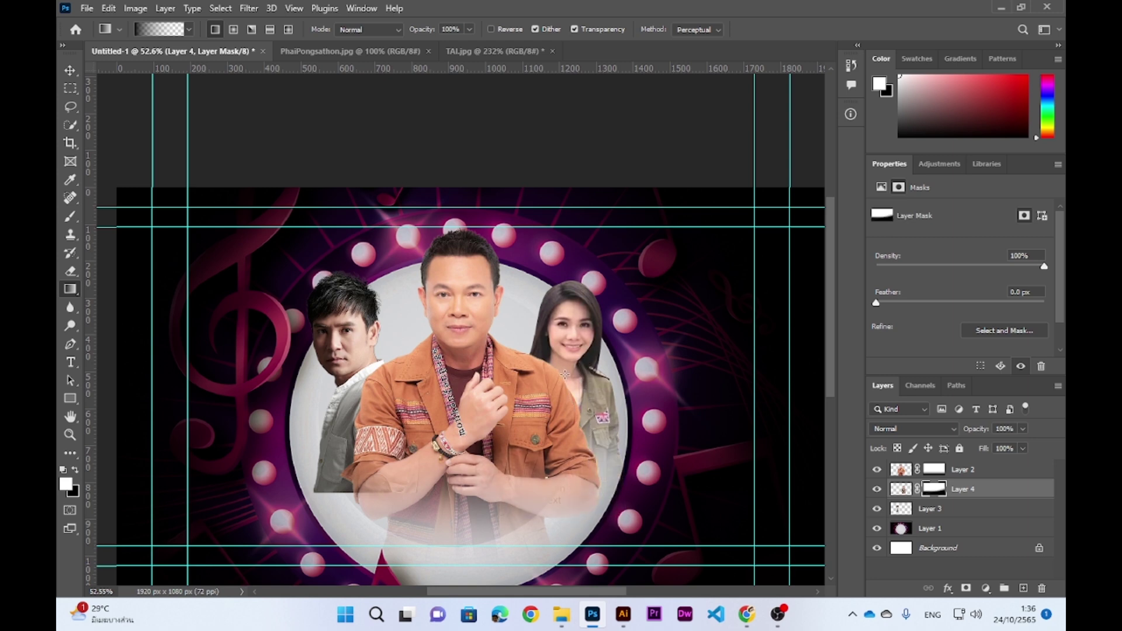
click(70, 70)
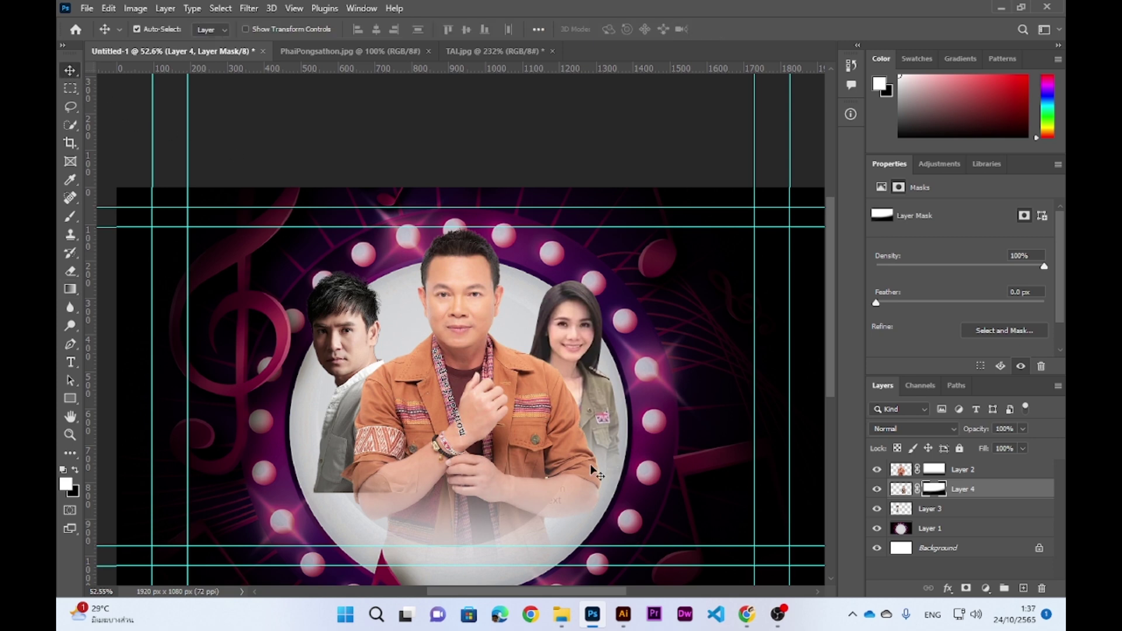
Step: Add a layer mask to Layer 3 and fade the left man upward toward his neck
click(341, 316)
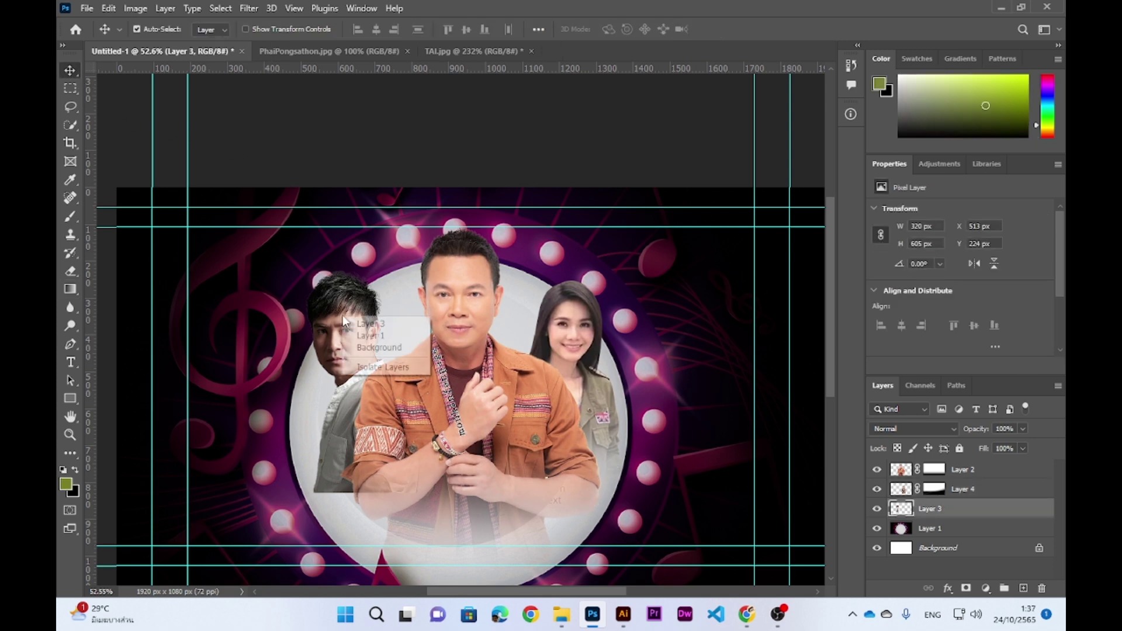
click(966, 588)
click(70, 289)
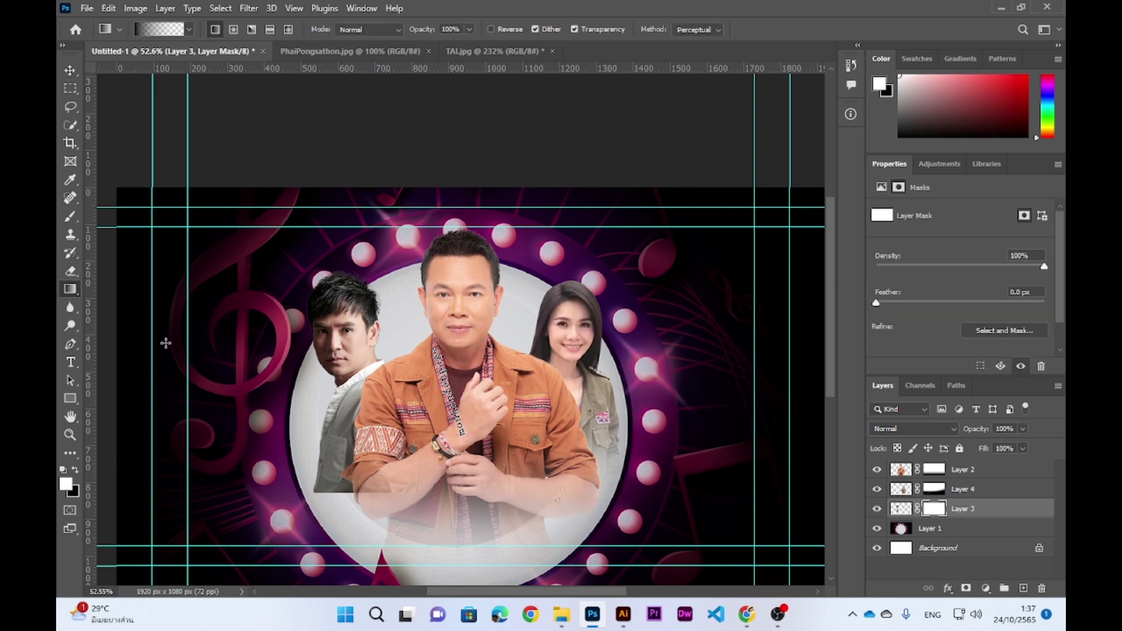
drag(347, 501, 355, 369)
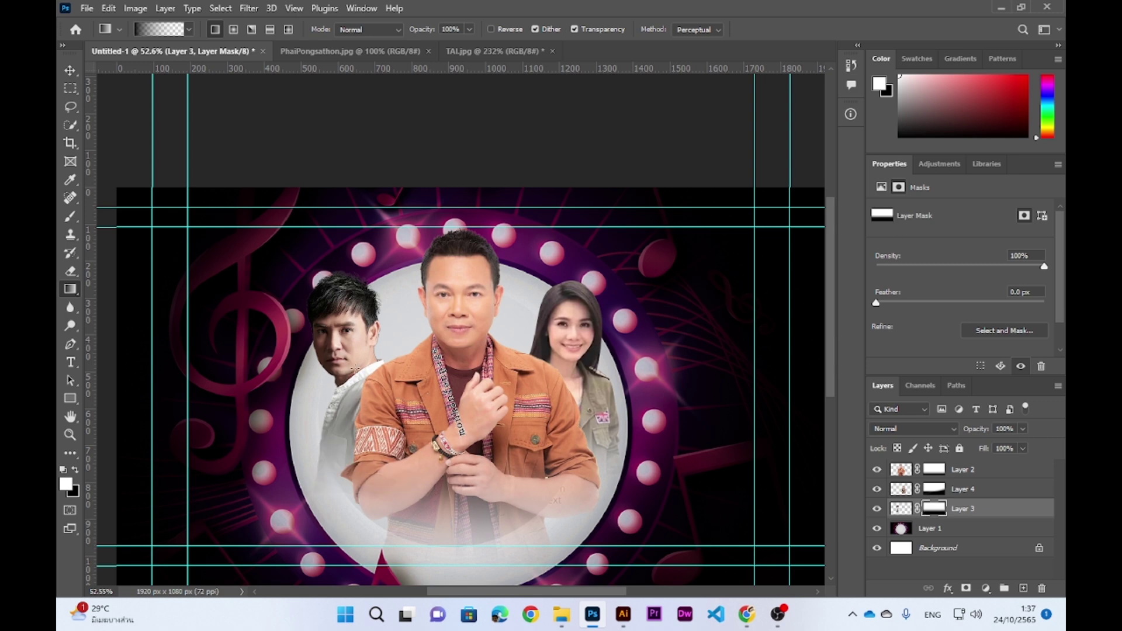
mouse_move(321, 491)
mouse_down()
mouse_move(357, 417)
mouse_move(357, 374)
mouse_up()
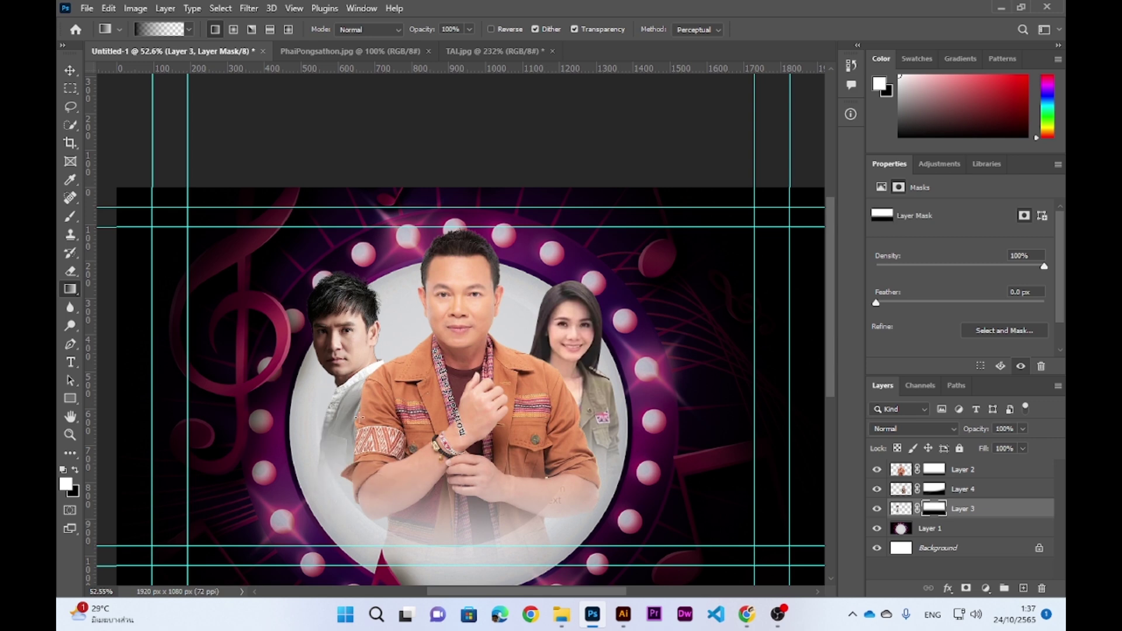
drag(345, 481, 365, 365)
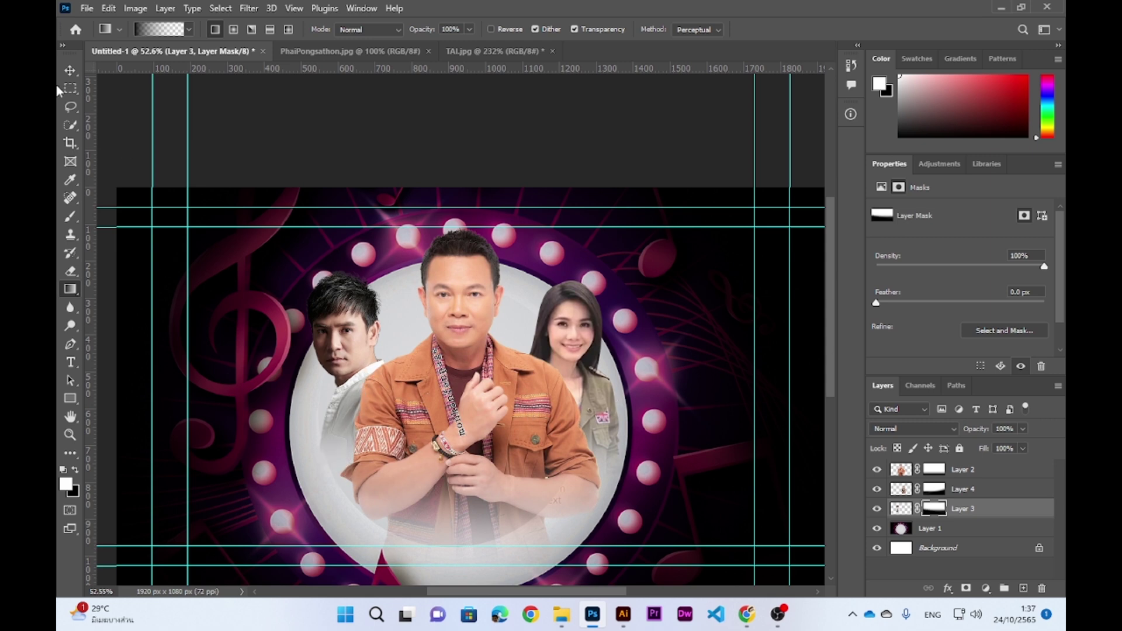
click(70, 70)
Step: Add a new top layer and type the Thai title ลูกทุ่งฮิต on the canvas
click(999, 474)
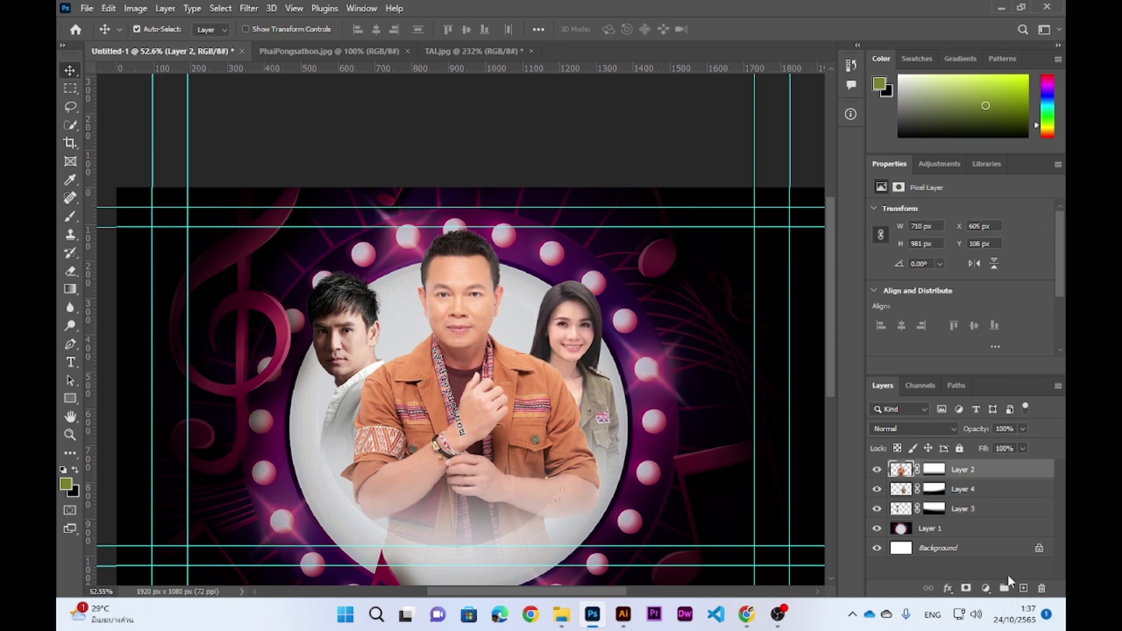
click(1024, 588)
click(72, 363)
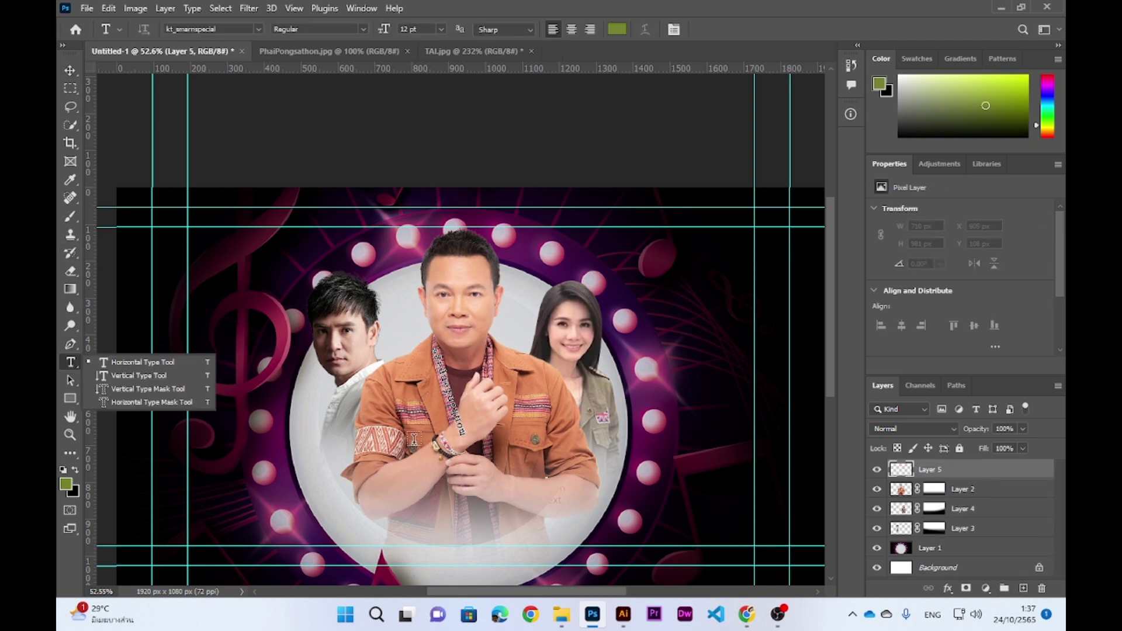
click(390, 502)
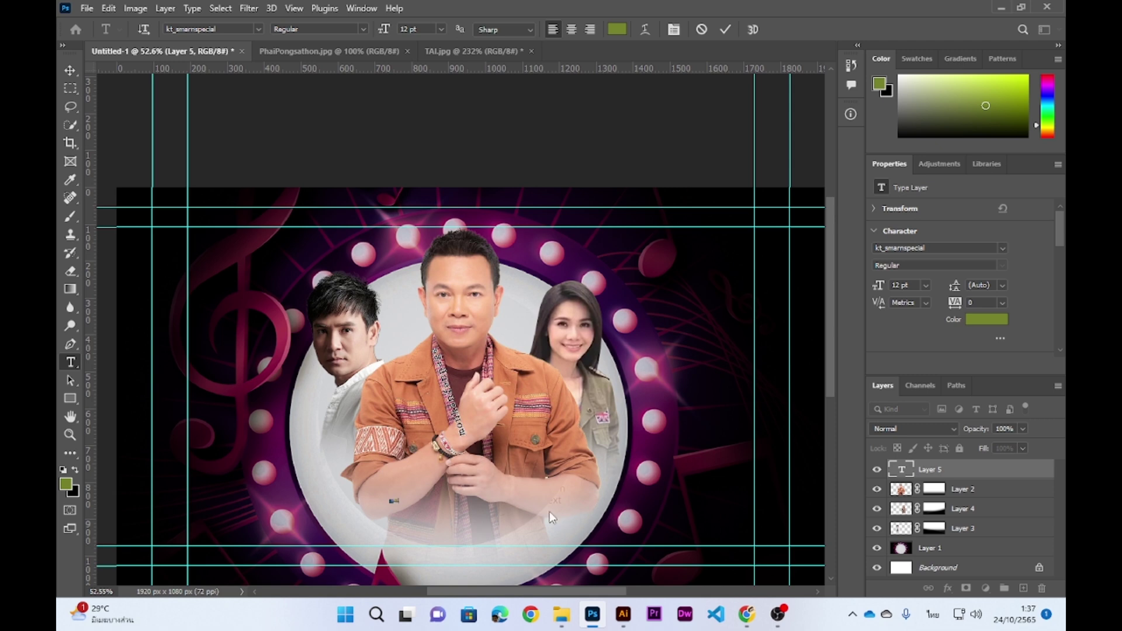
click(71, 71)
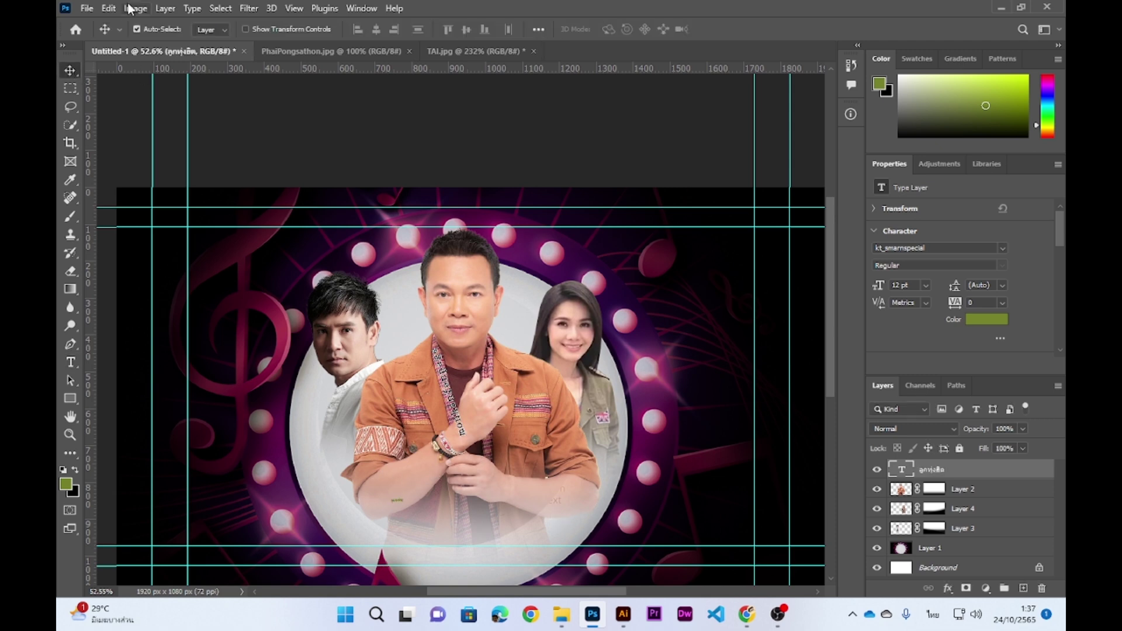
Step: Enlarge the title to about 296.63 pt and place it across the singers' lower bodies
click(109, 9)
click(201, 318)
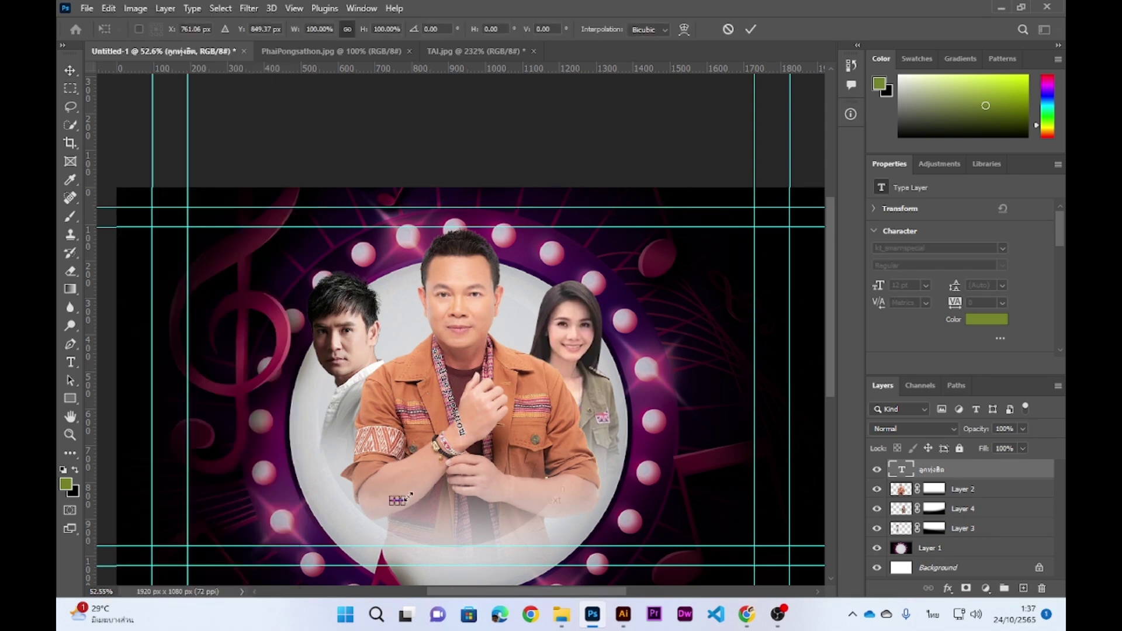
drag(409, 496, 672, 263)
drag(549, 447, 490, 463)
key(Return)
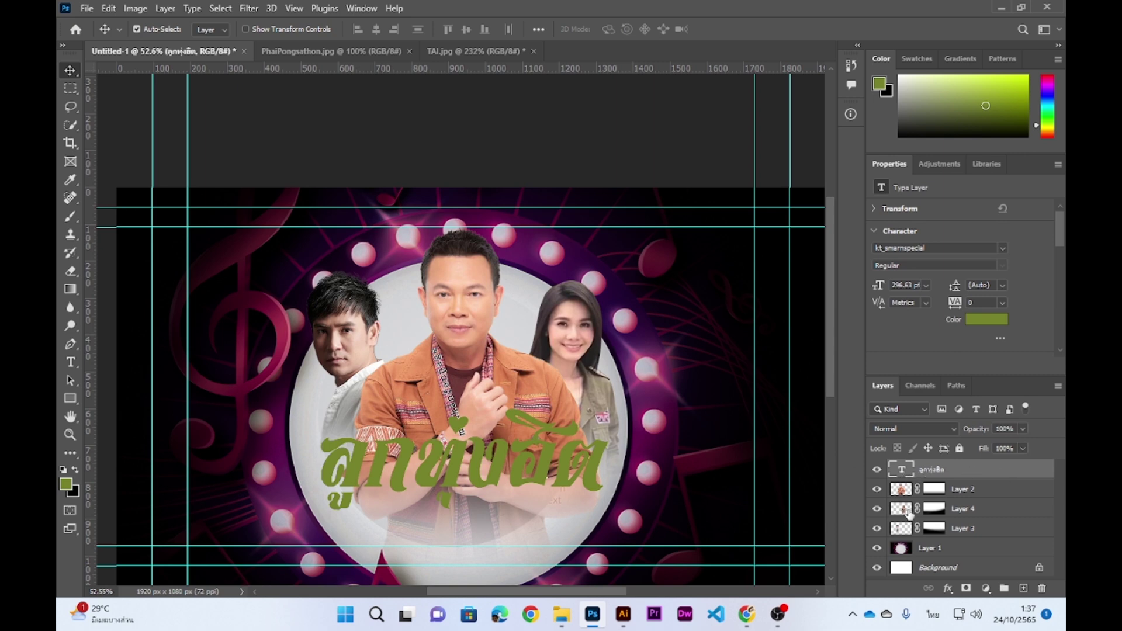
click(948, 588)
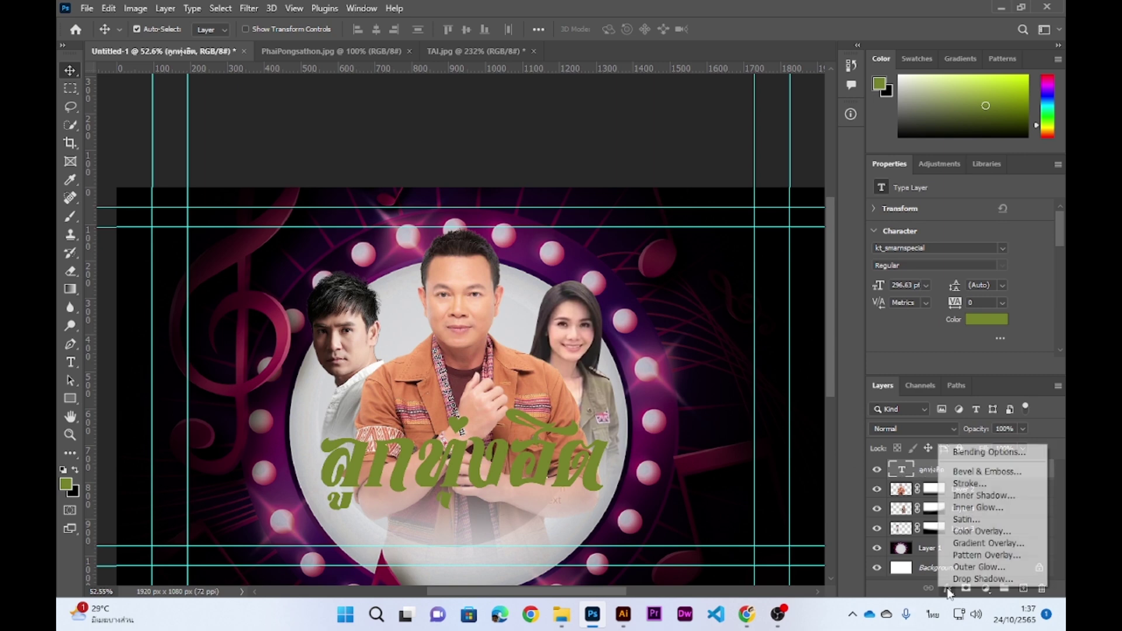
Step: Give the title a pink Gradient Overlay with the middle colour stop at about 43%
click(969, 543)
drag(784, 186, 884, 185)
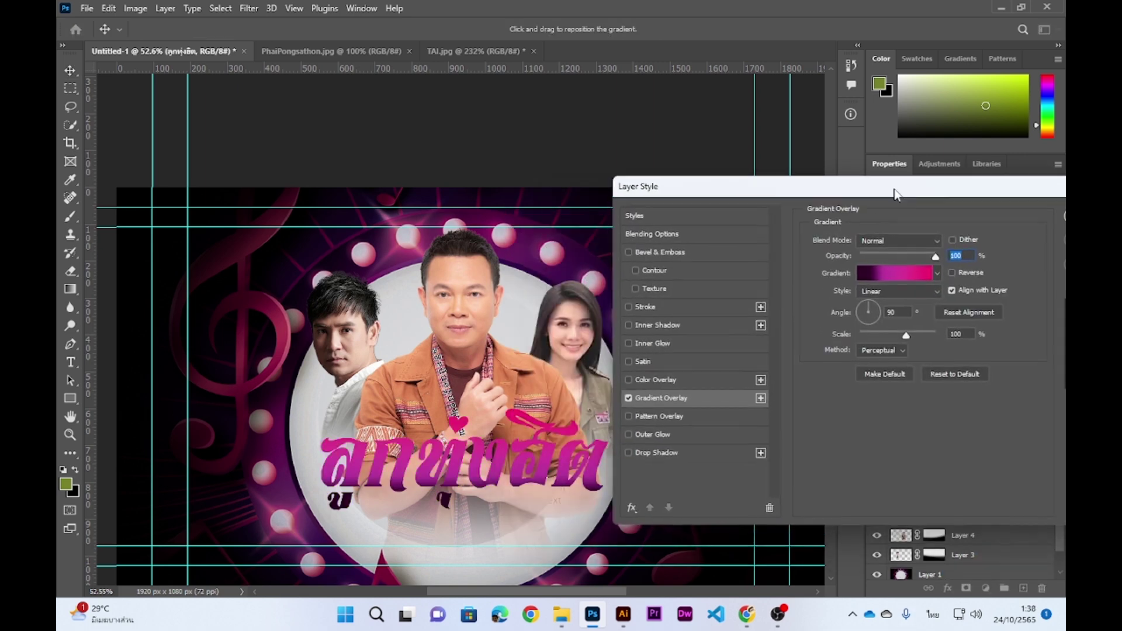
click(861, 271)
key(Escape)
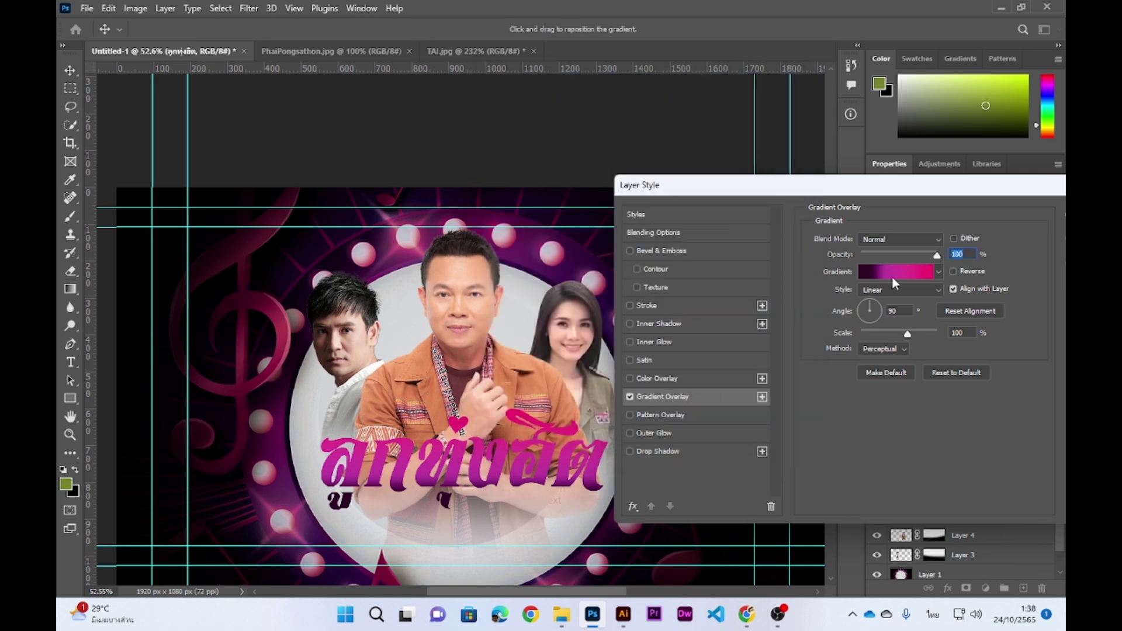
click(892, 272)
mouse_move(601, 340)
mouse_down()
mouse_move(659, 340)
mouse_move(614, 335)
mouse_up()
click(668, 306)
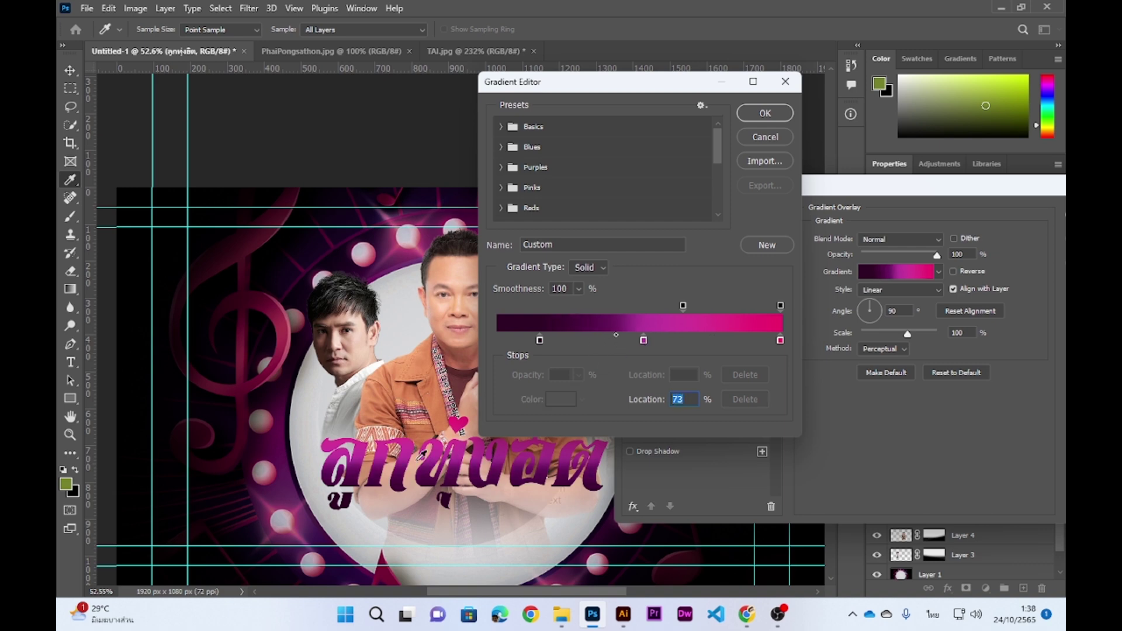
click(765, 112)
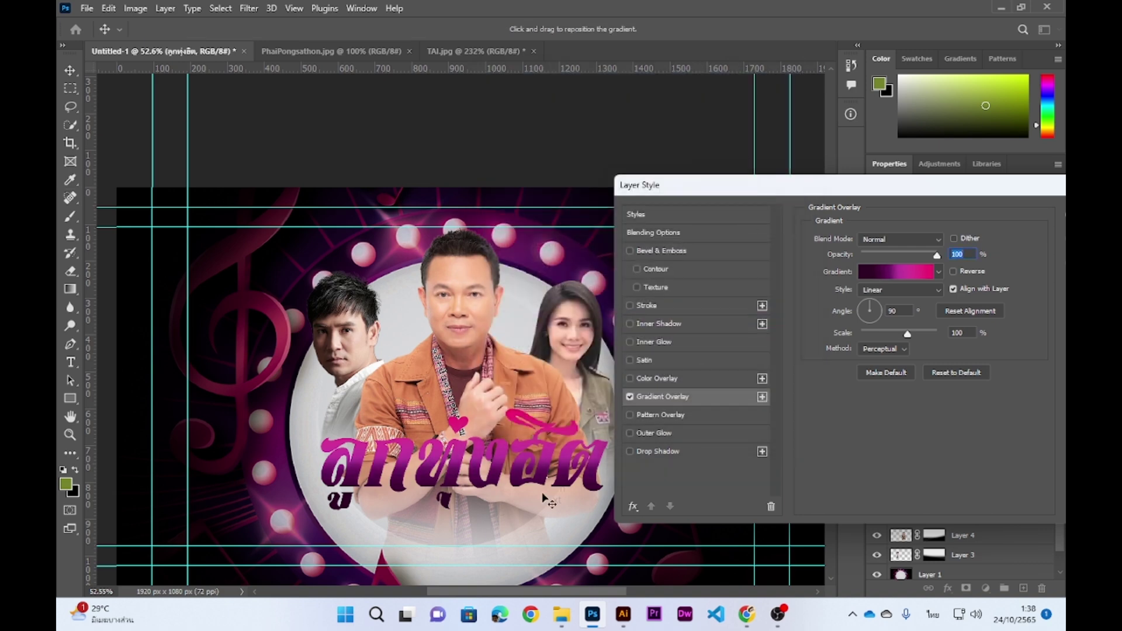
Step: Add a white stroke and a size-35 drop shadow, apply, then duplicate the title layer
click(652, 307)
click(842, 339)
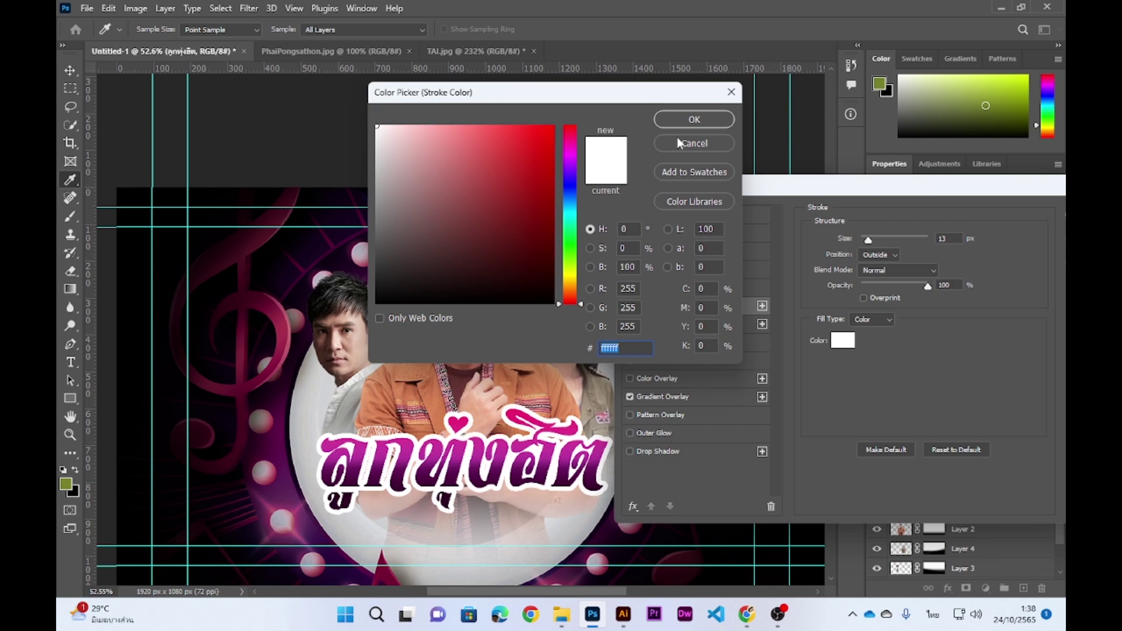
click(679, 143)
drag(868, 240, 868, 250)
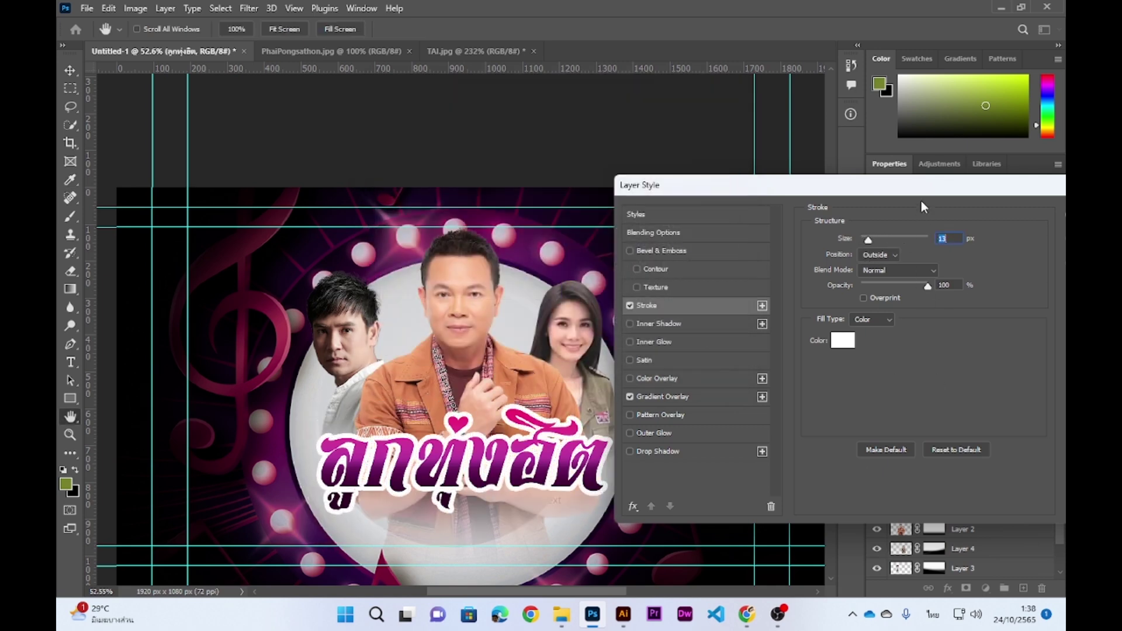
drag(921, 190, 882, 136)
click(614, 398)
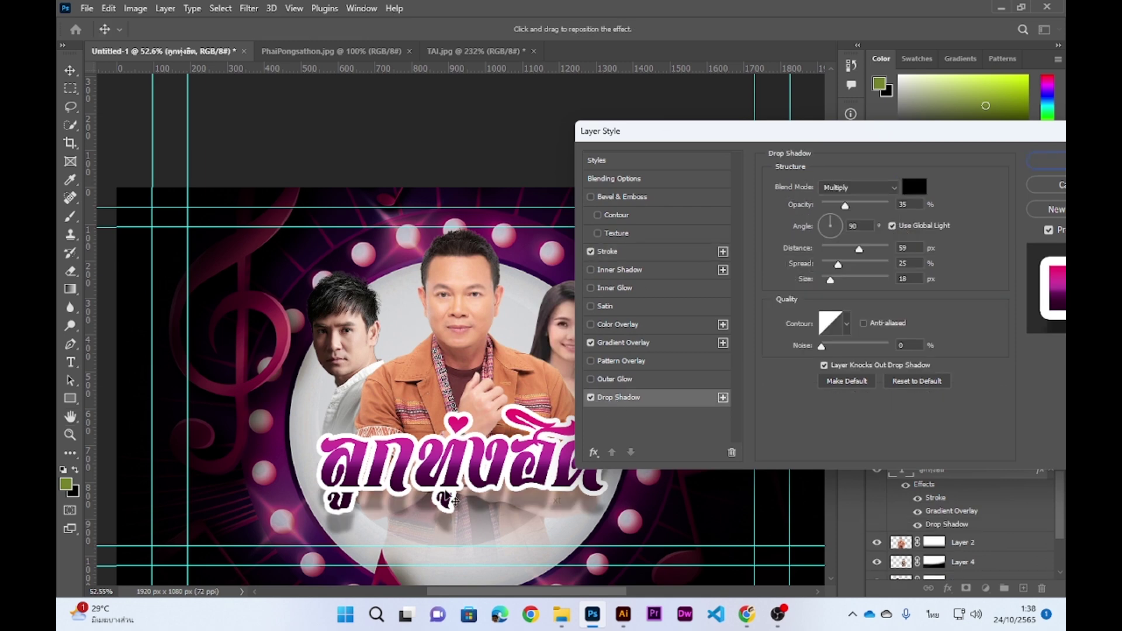
mouse_move(830, 280)
mouse_down()
mouse_move(835, 249)
mouse_move(870, 266)
mouse_move(847, 268)
mouse_up()
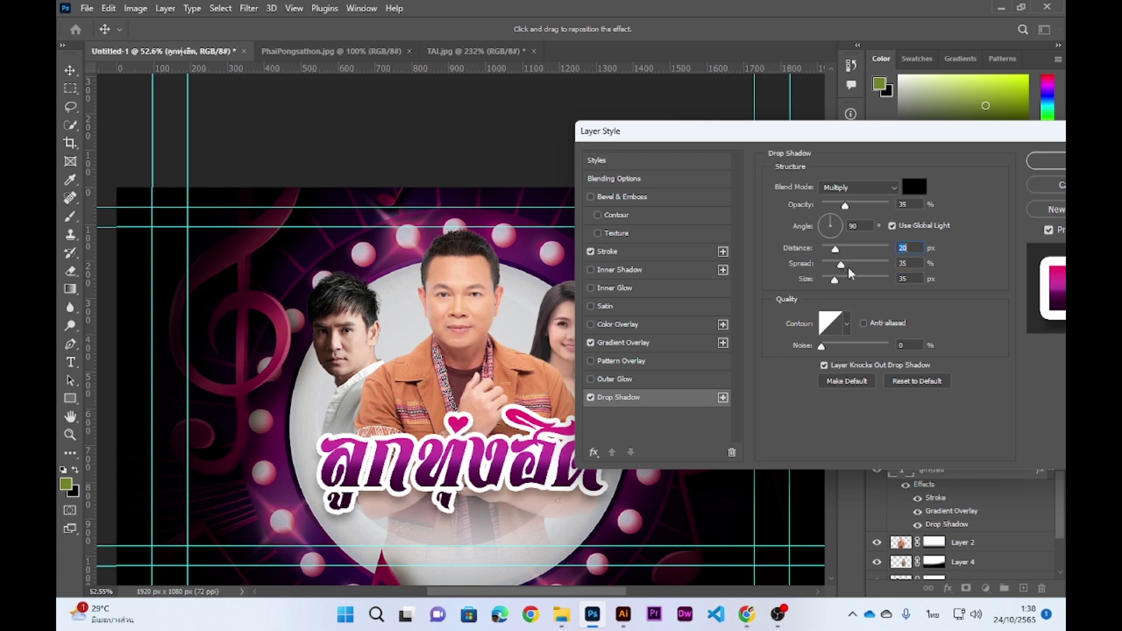
click(1046, 164)
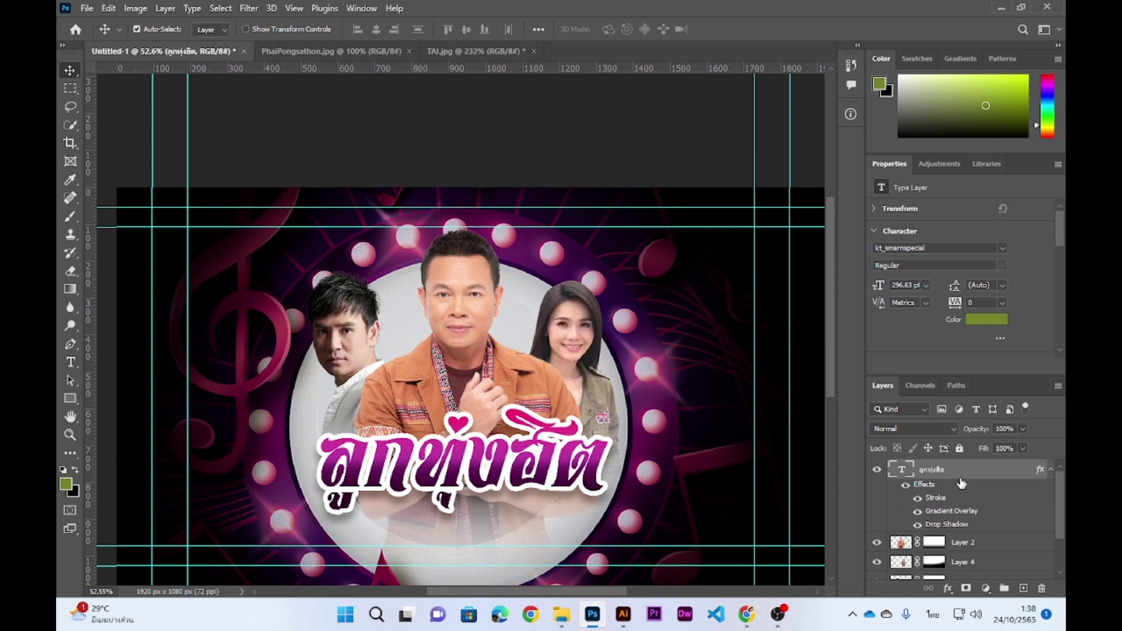
drag(1000, 473, 1024, 588)
Step: Move the copied title down, shrink it and centre it beneath the main title
key(shift+Down)
key(shift+Down)
key(shift+Down)
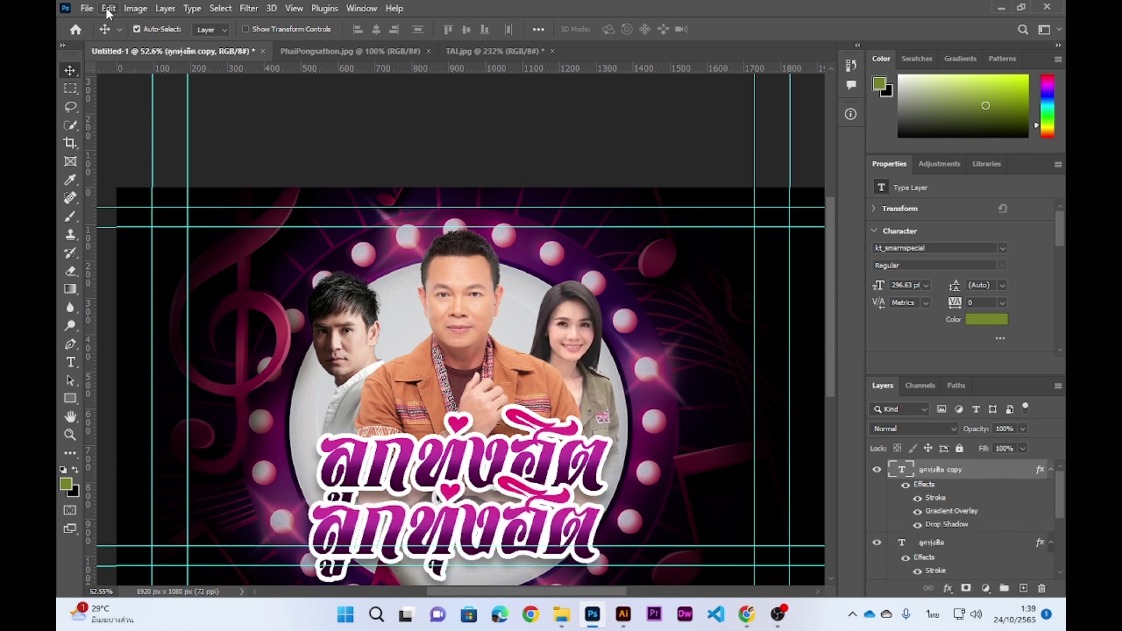
click(108, 8)
click(140, 308)
drag(310, 470, 374, 508)
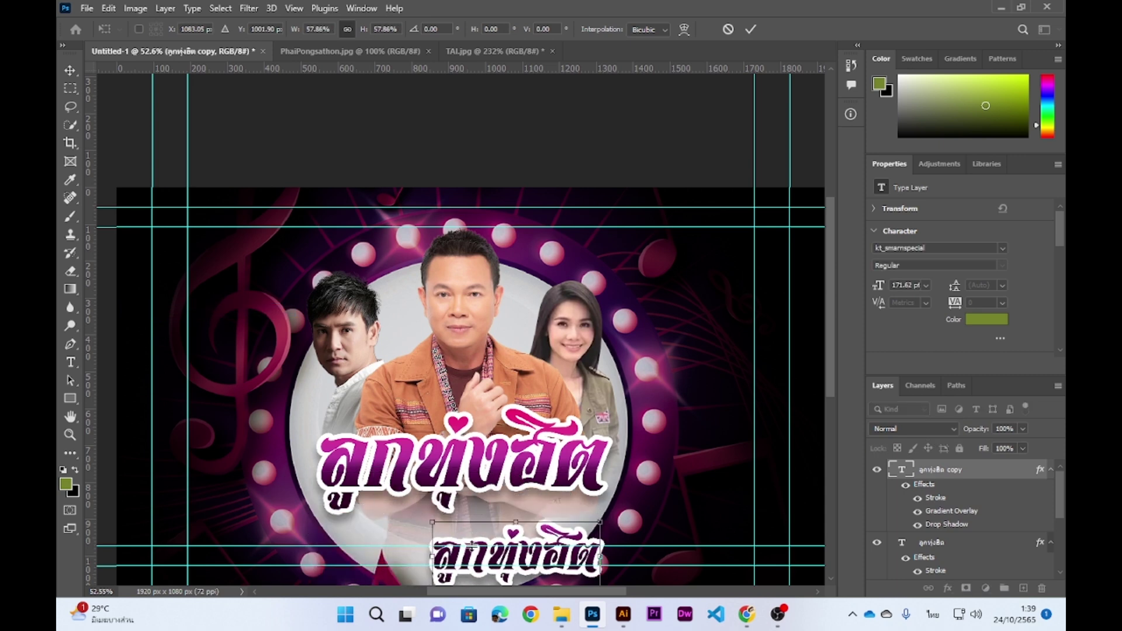
drag(460, 529, 460, 518)
key(Return)
Step: Retype the smaller copy's text to read 100ล้านวิว
double_click(902, 470)
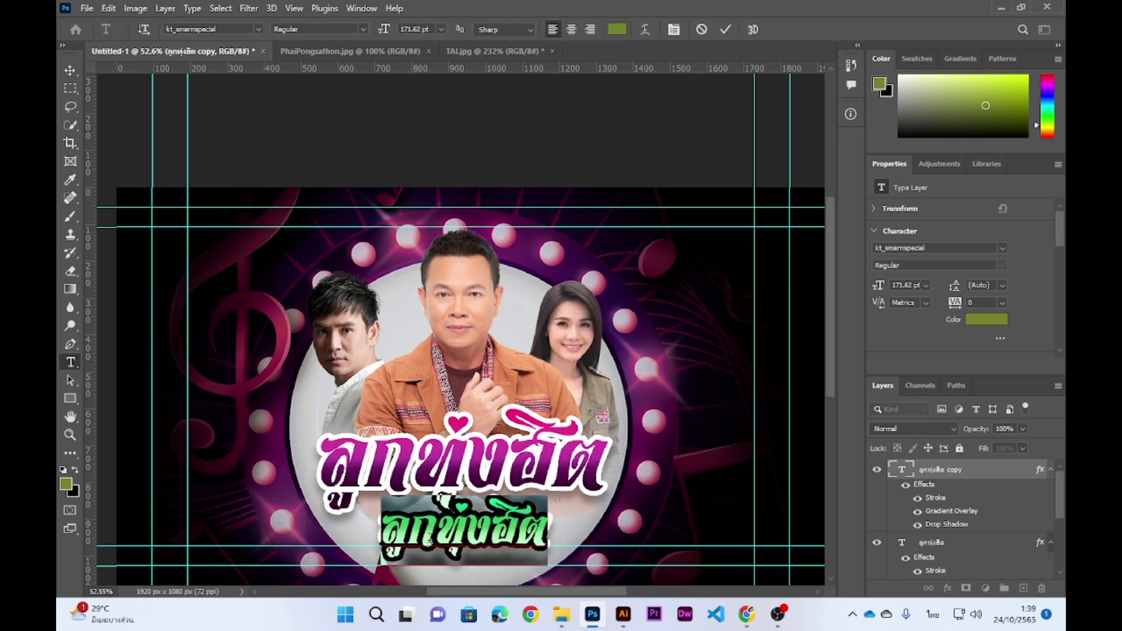
text(100)
key(BackSpace)
key(BackSpace)
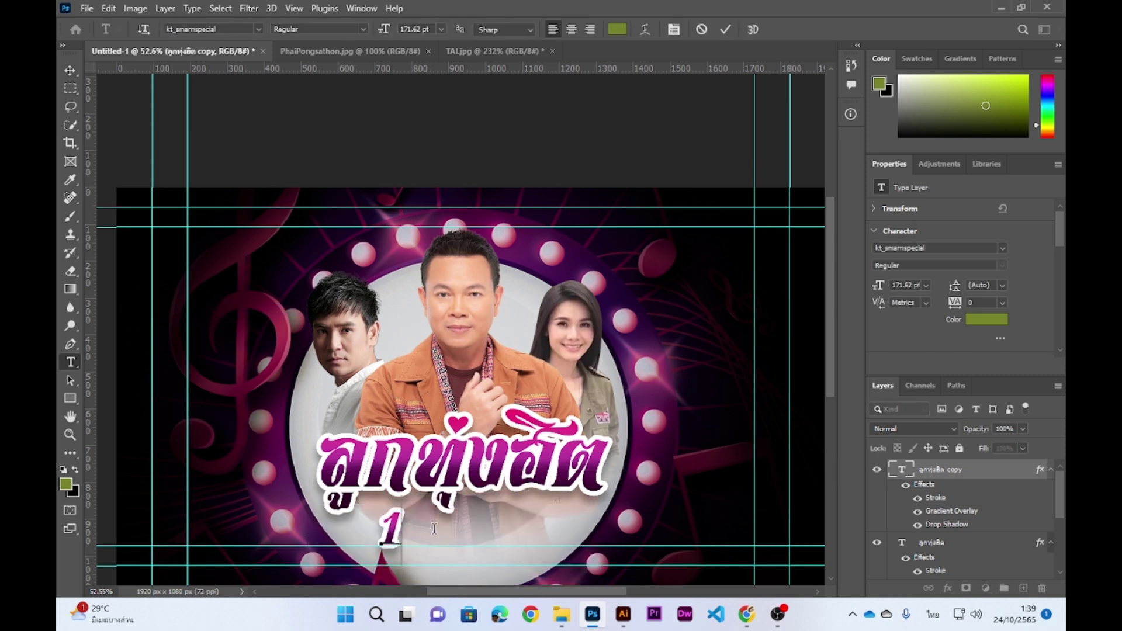
text(0ปี)
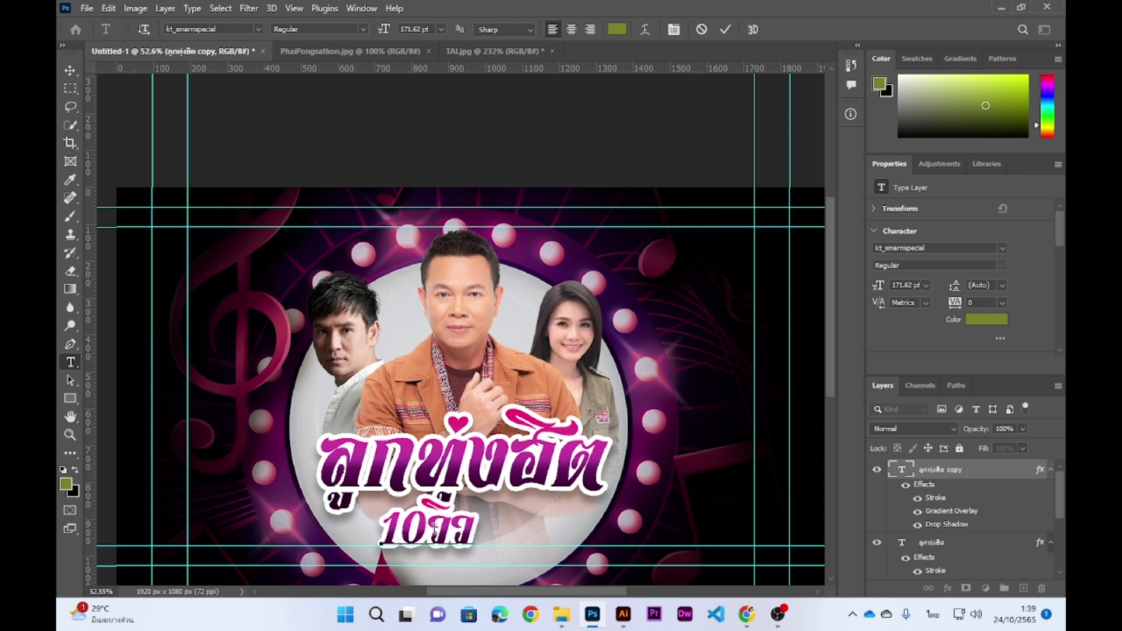
key(BackSpace)
key(BackSpace)
text(ล้านวิว)
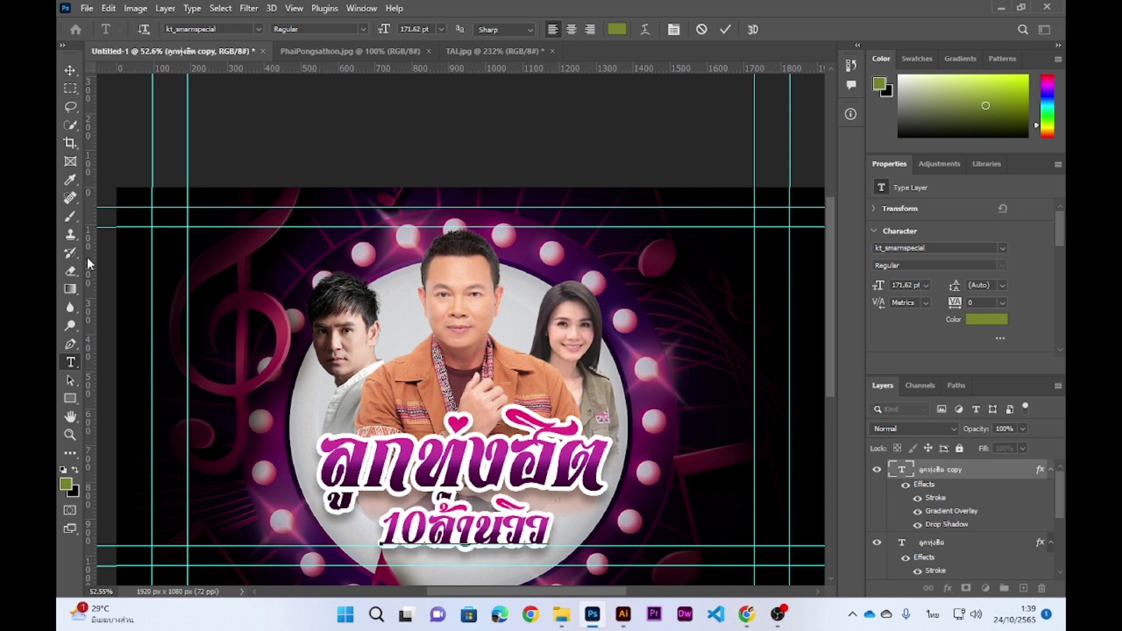
click(431, 524)
text(0)
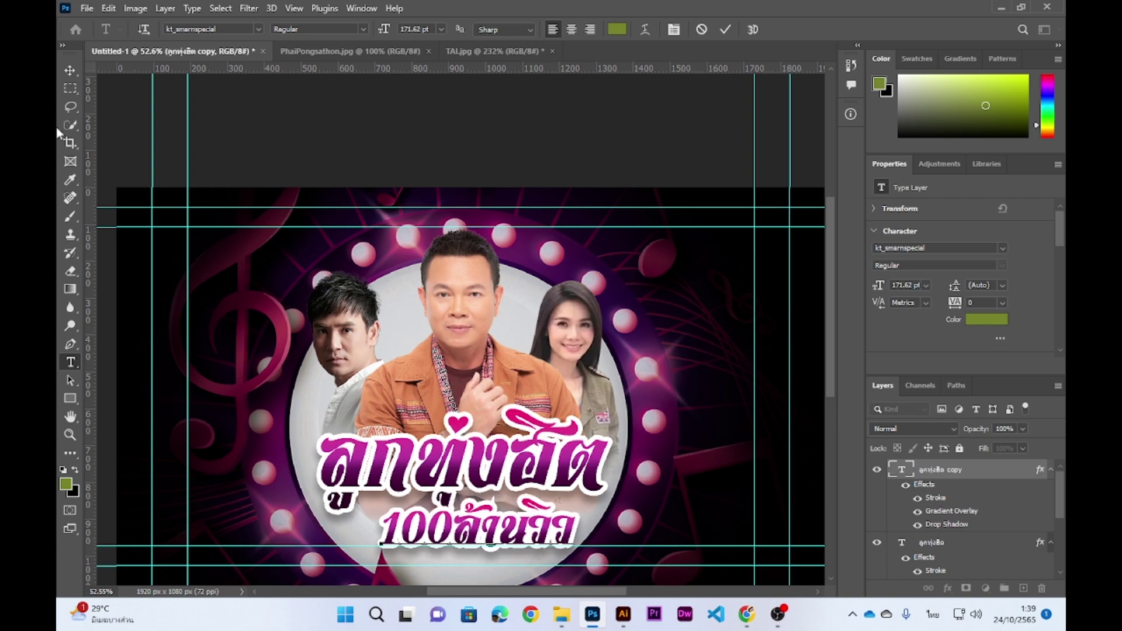
click(70, 70)
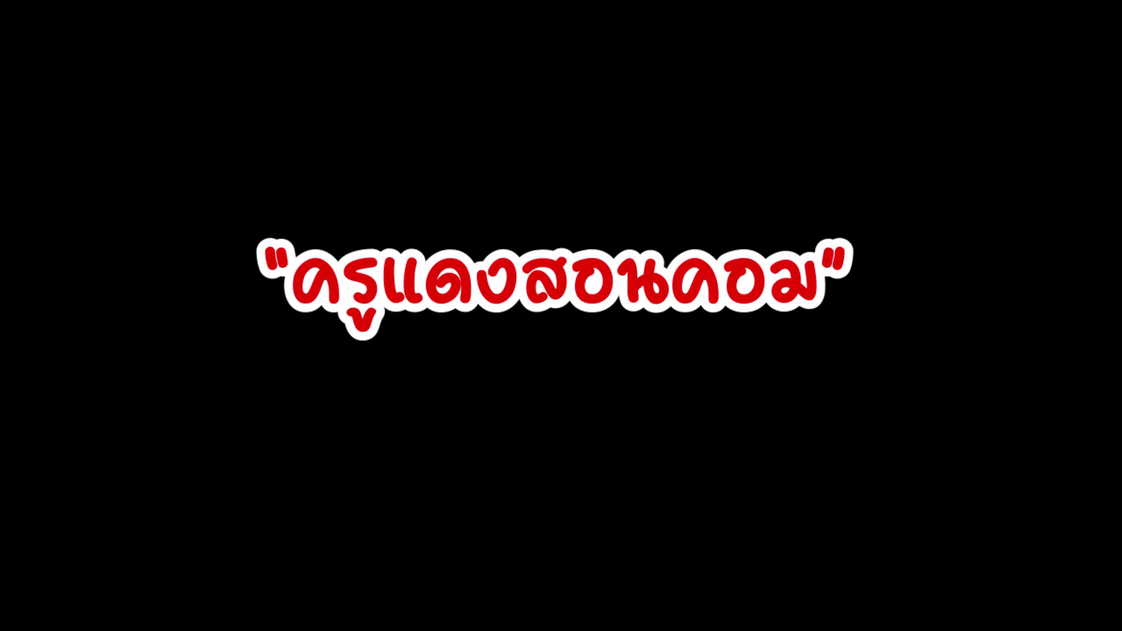